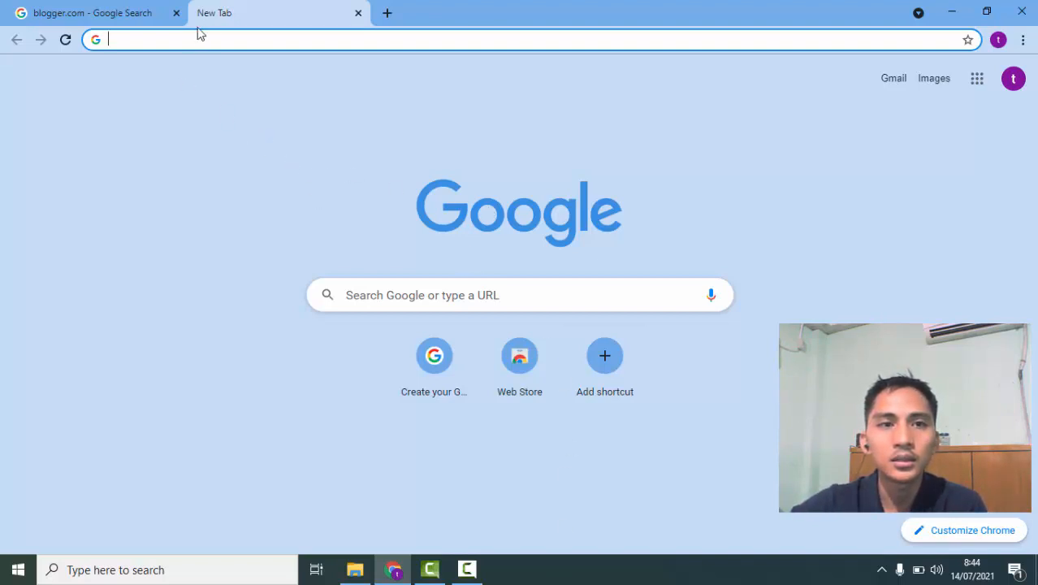
# - Search Google for blogger.com and open the main Blogger.com result
pyautogui.click(389, 299)
pyautogui.click(389, 325)
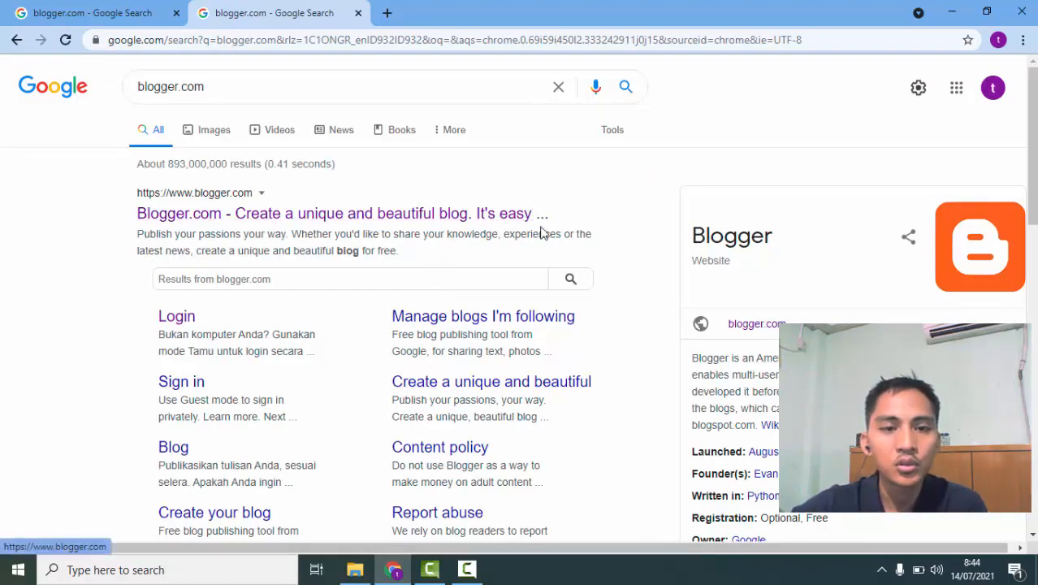
pyautogui.scroll(-1, 487, 242)
pyautogui.scroll(-3, 309, 304)
pyautogui.scroll(3, 292, 284)
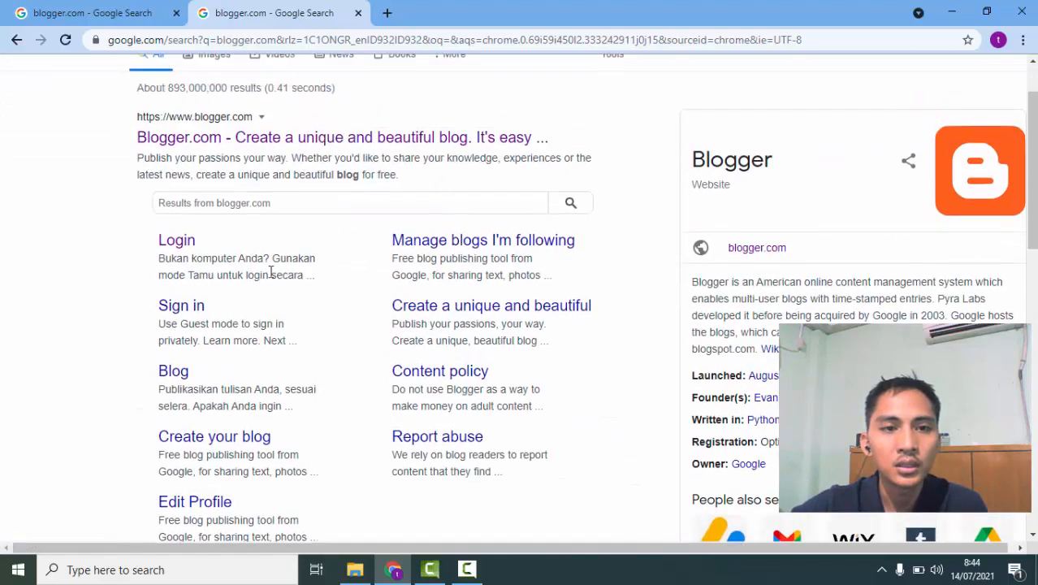
pyautogui.click(190, 148)
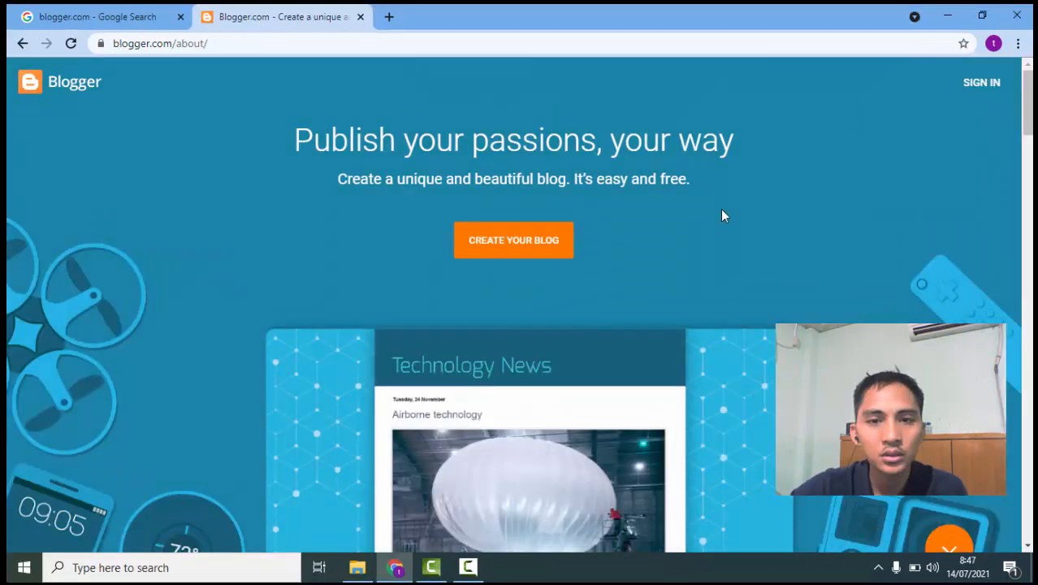
# - Start creating a new blog from the Blogger home page and sign in with the listed Google account
pyautogui.scroll(-2, 723, 212)
pyautogui.scroll(2, 723, 213)
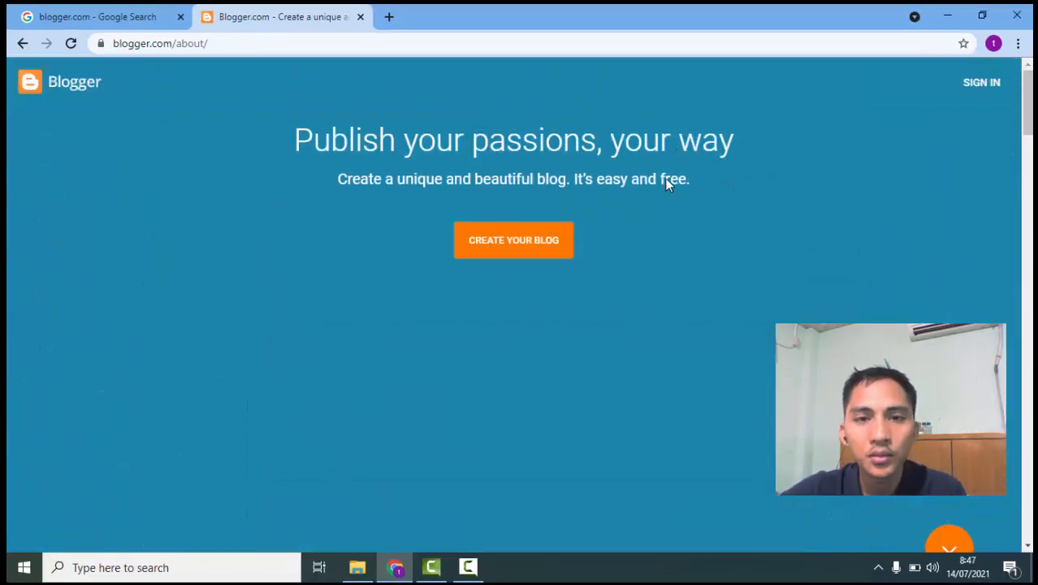
pyautogui.scroll(-2, 743, 351)
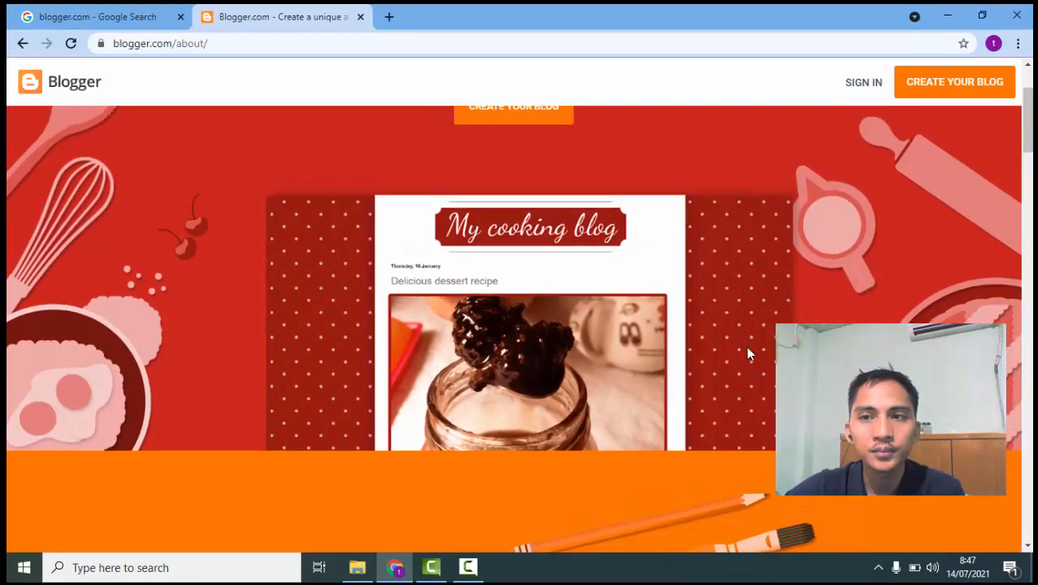
pyautogui.scroll(2, 746, 346)
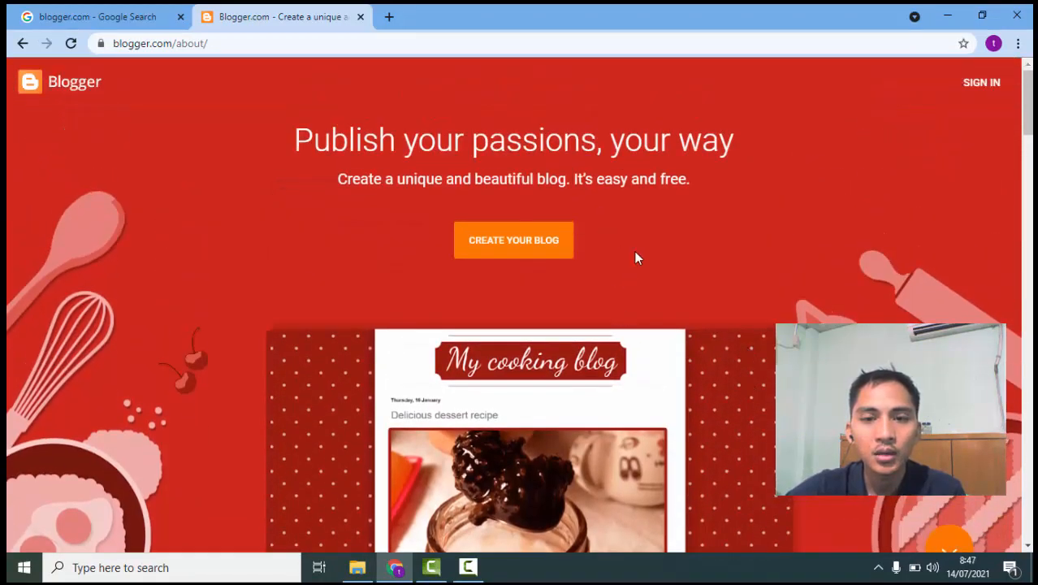
pyautogui.click(529, 248)
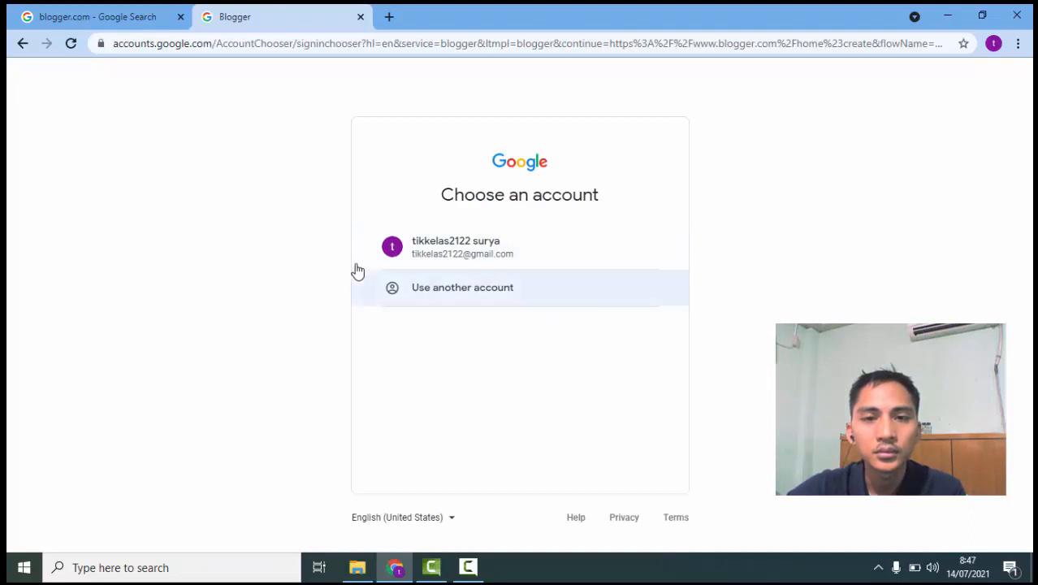
pyautogui.click(560, 251)
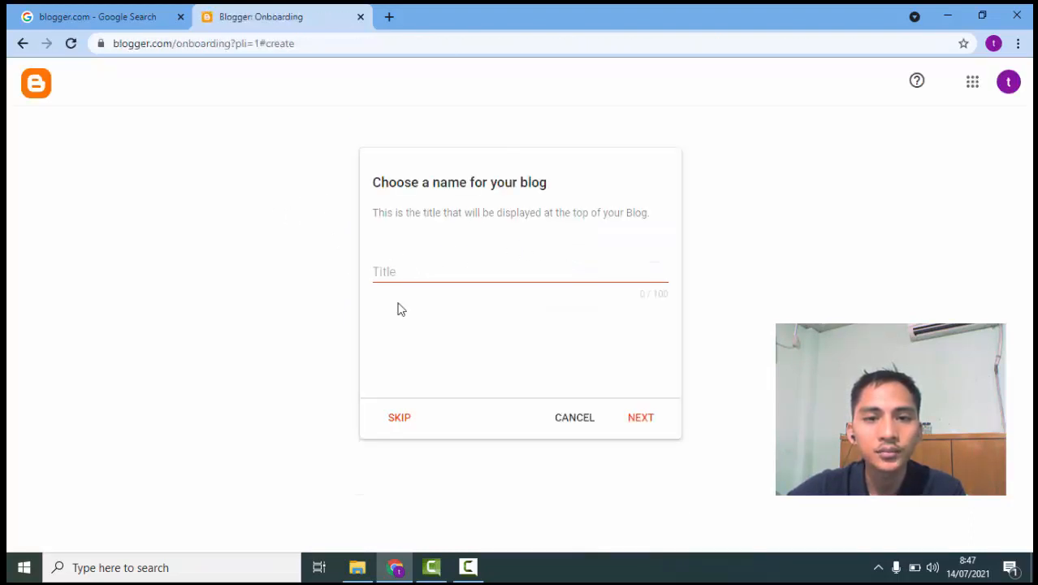
# - Name the blog "Teknologi" and continue to the URL choice
pyautogui.click(398, 272)
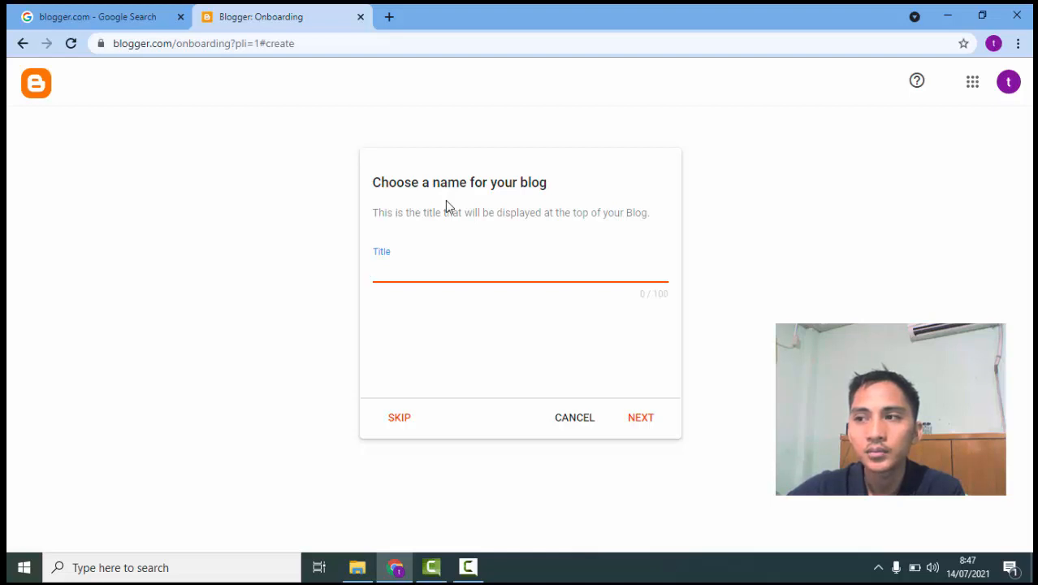
pyautogui.write('ek')
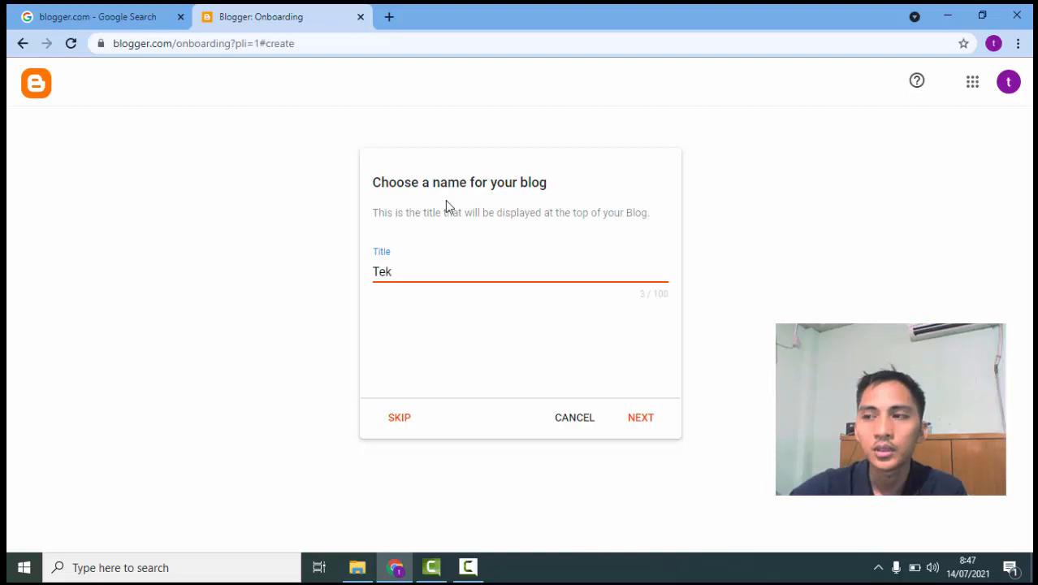
pyautogui.write('nolo')
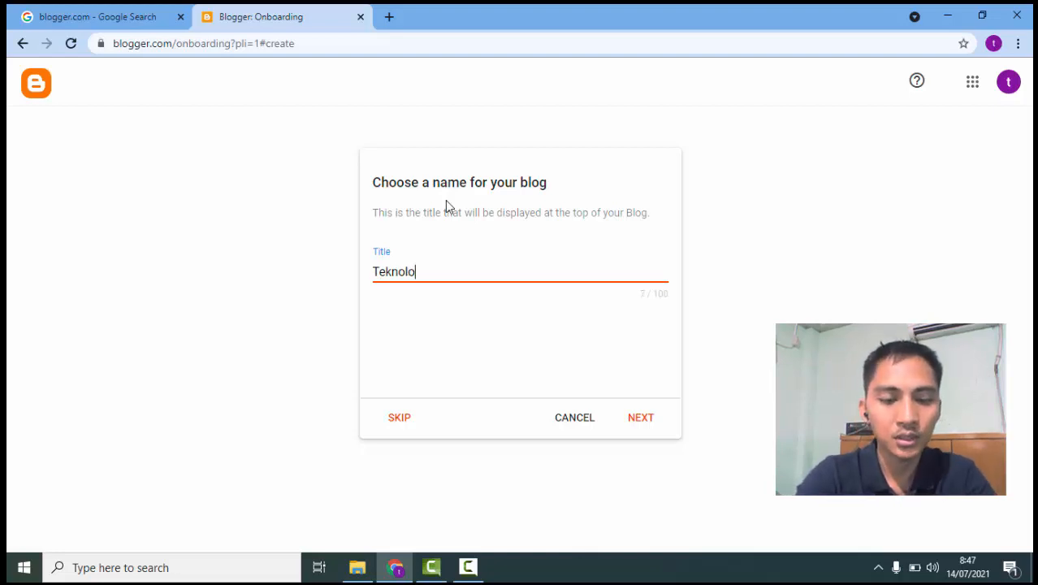
pyautogui.write('gi')
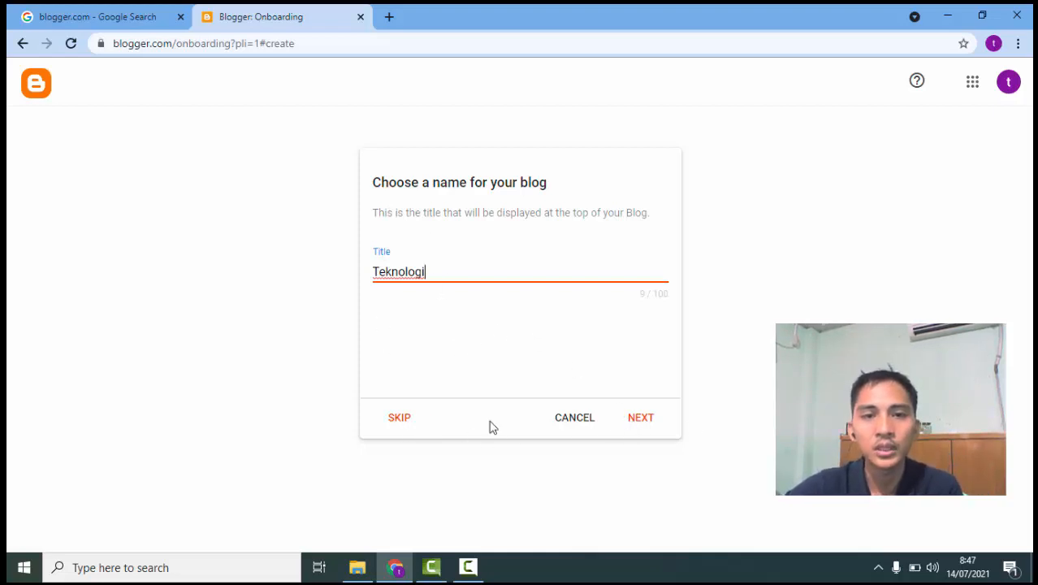
pyautogui.click(650, 420)
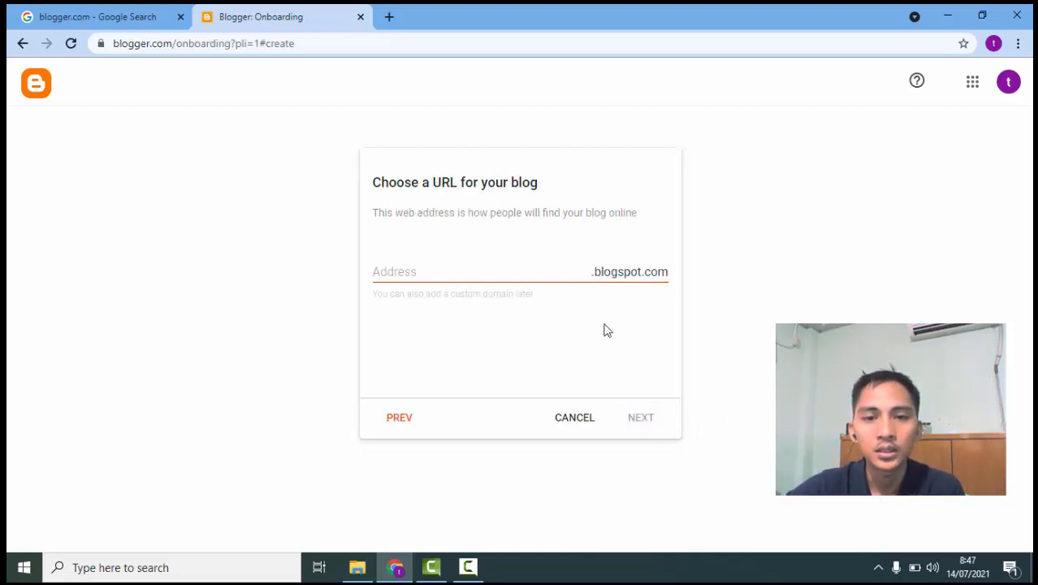
# - Try belajarteknologi as the blog's blogspot.com address, and clear the entry
pyautogui.click(438, 273)
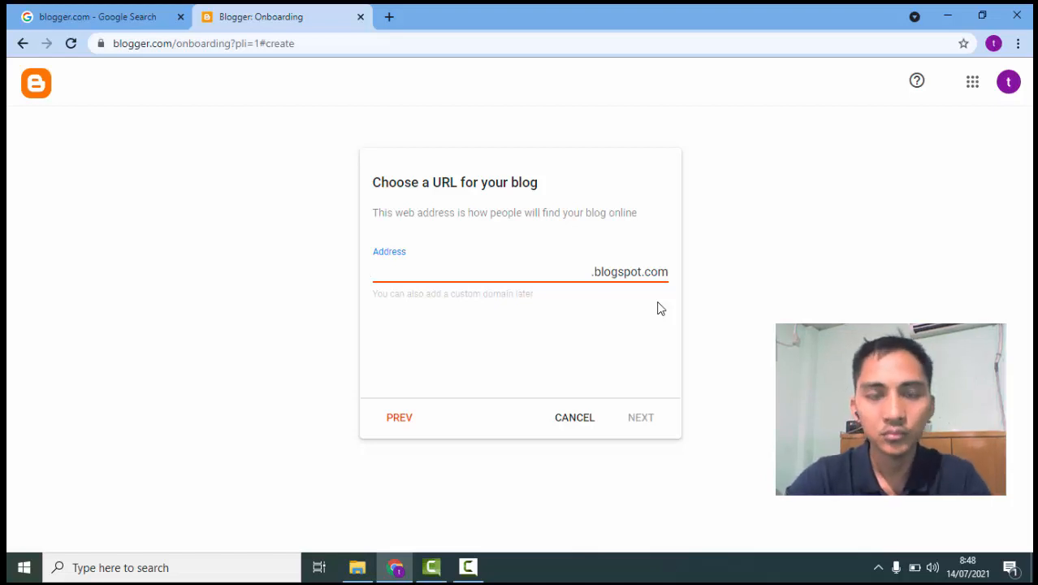
pyautogui.write('bela')
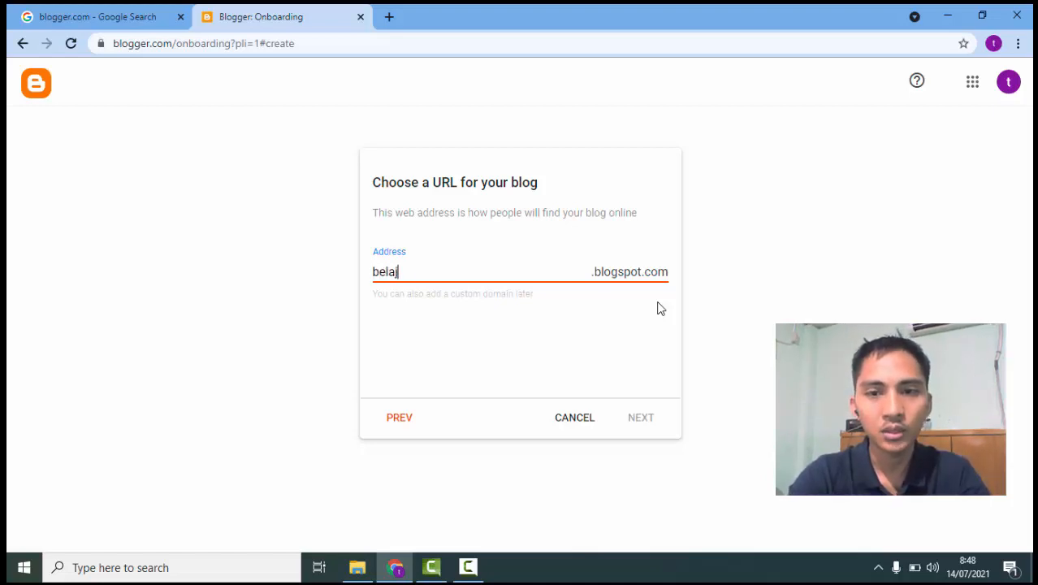
pyautogui.write('jarte')
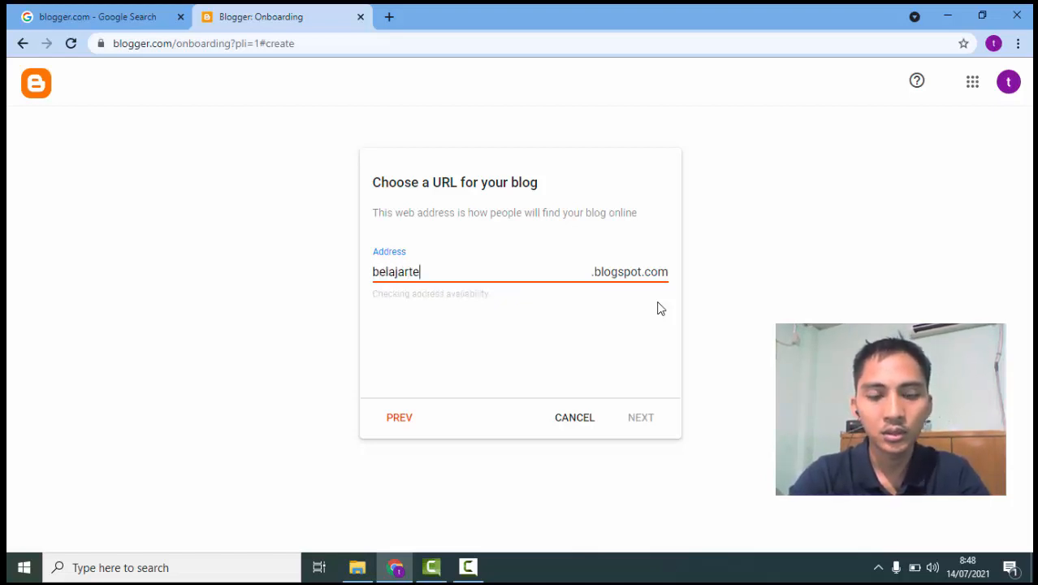
pyautogui.write('knologi')
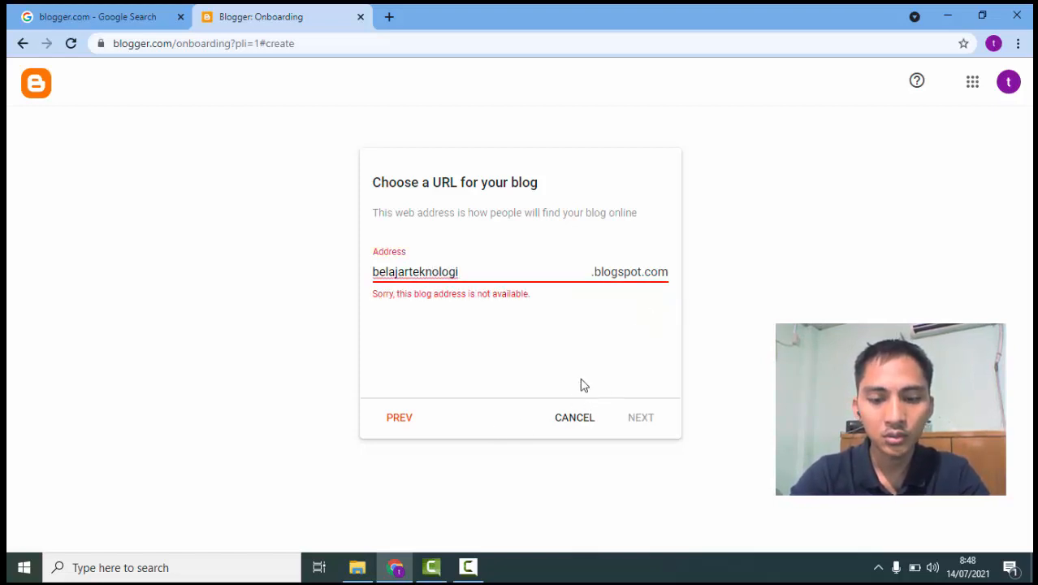
pyautogui.press('BackSpace')
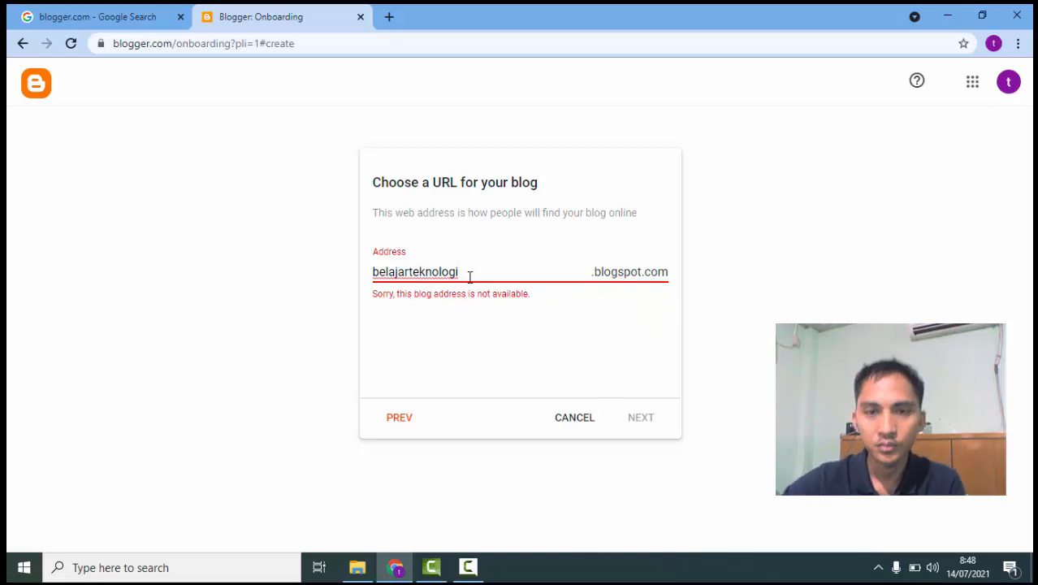
pyautogui.press('BackSpace')
pyautogui.press('BackSpace')
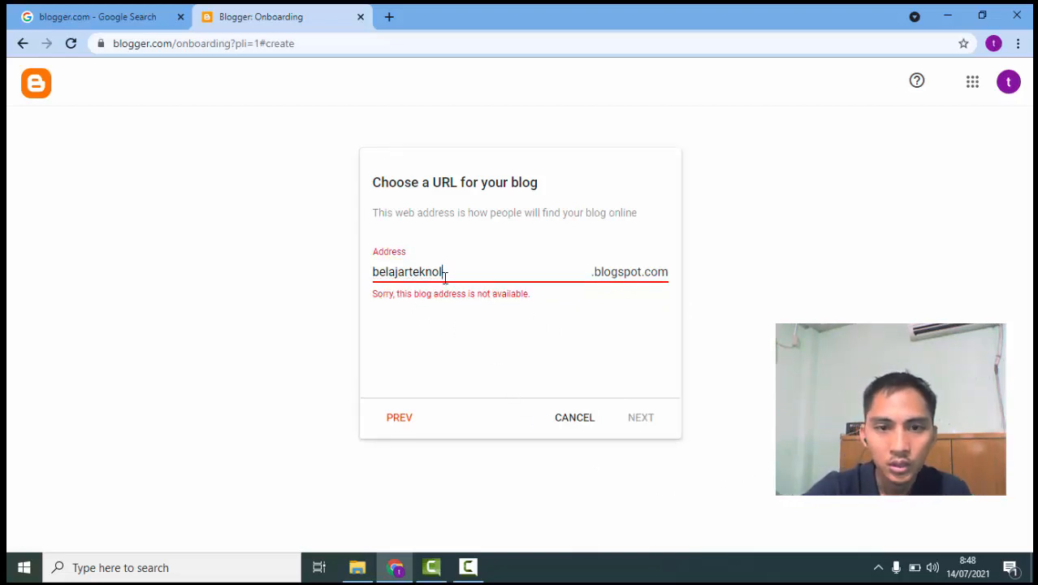
pyautogui.press('BackSpace')
pyautogui.press('BackSpace')
pyautogui.press('BackSpace')
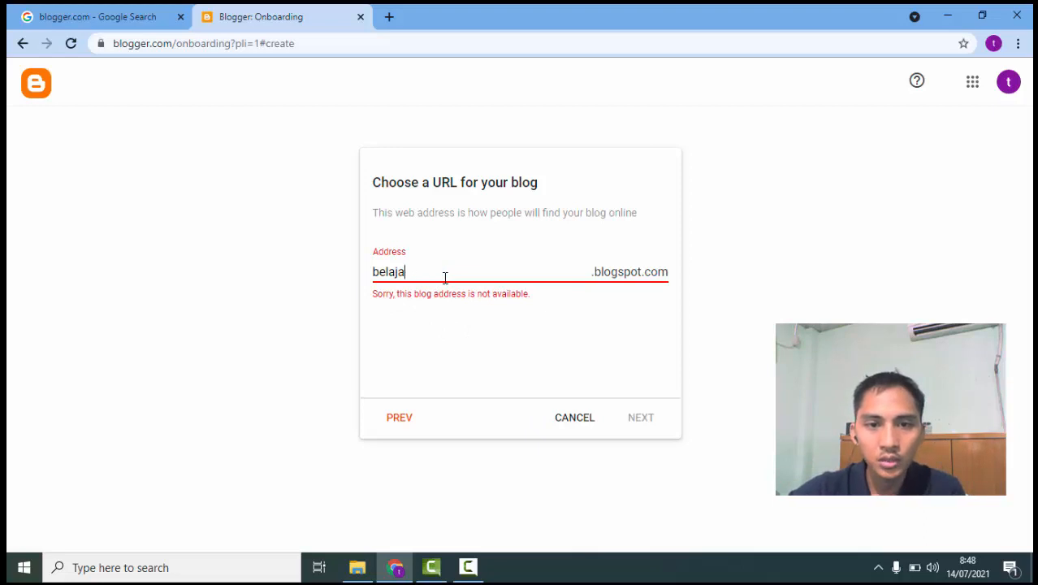
pyautogui.press('BackSpace')
pyautogui.press('BackSpace')
pyautogui.press('BackSpace')
pyautogui.press('BackSpace')
pyautogui.press('BackSpace')
pyautogui.press('BackSpace')
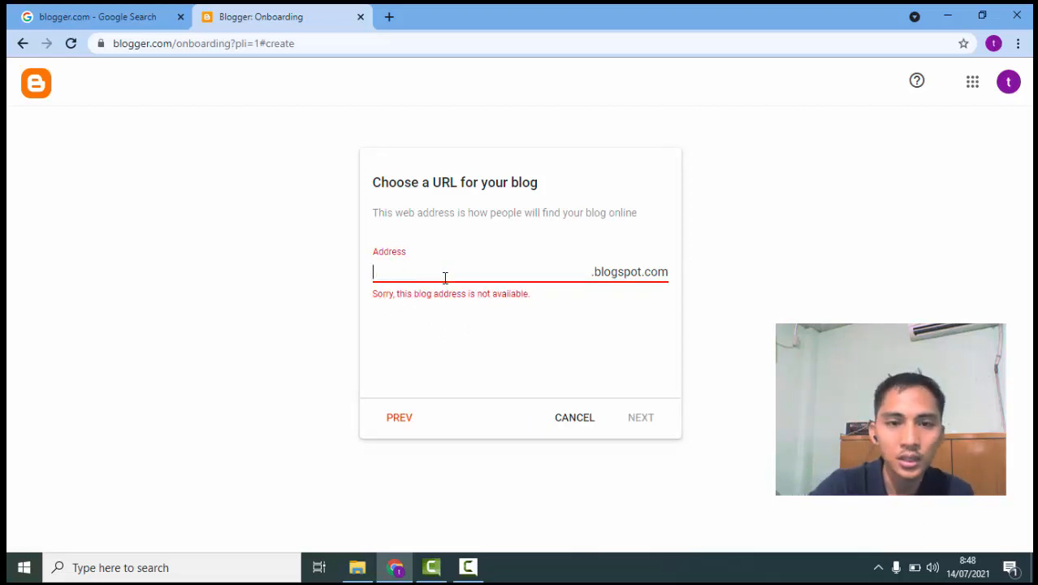
# - Set the blog's address to ayo-belajarteknologi.blogspot.com and continue to the display name
pyautogui.write('ayobelajar')
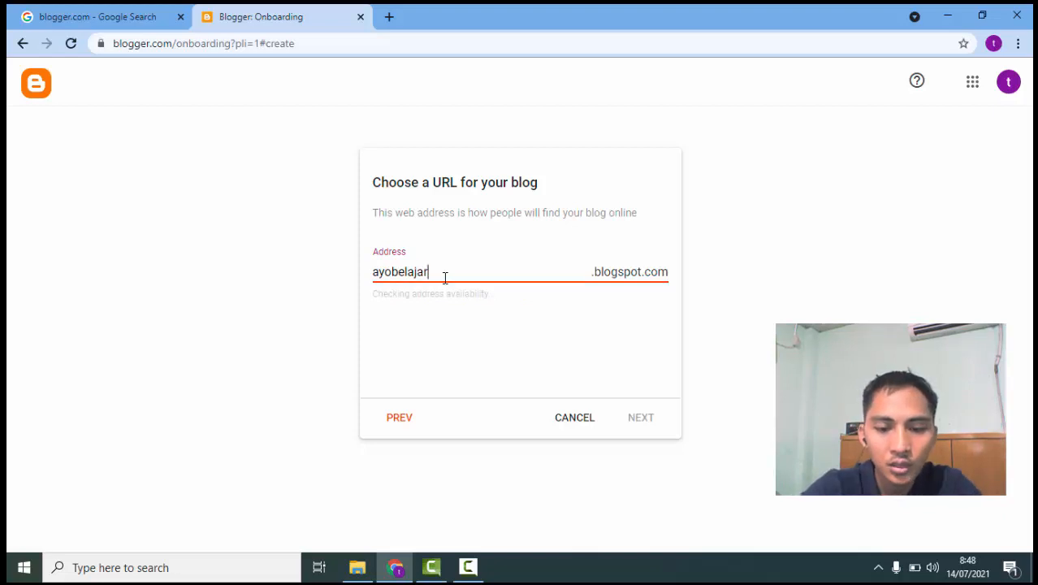
pyautogui.write('tek')
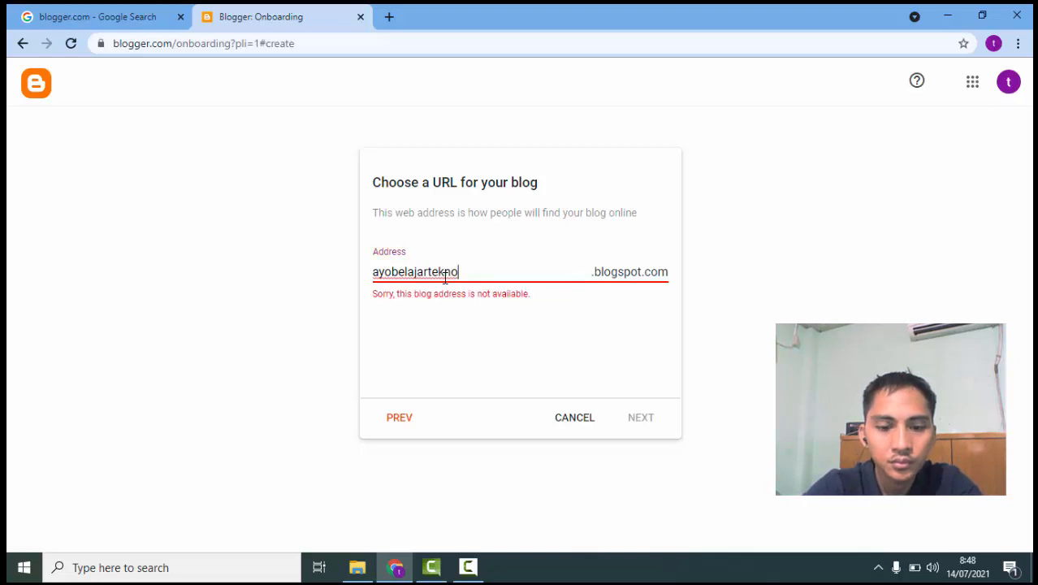
pyautogui.write('nolog')
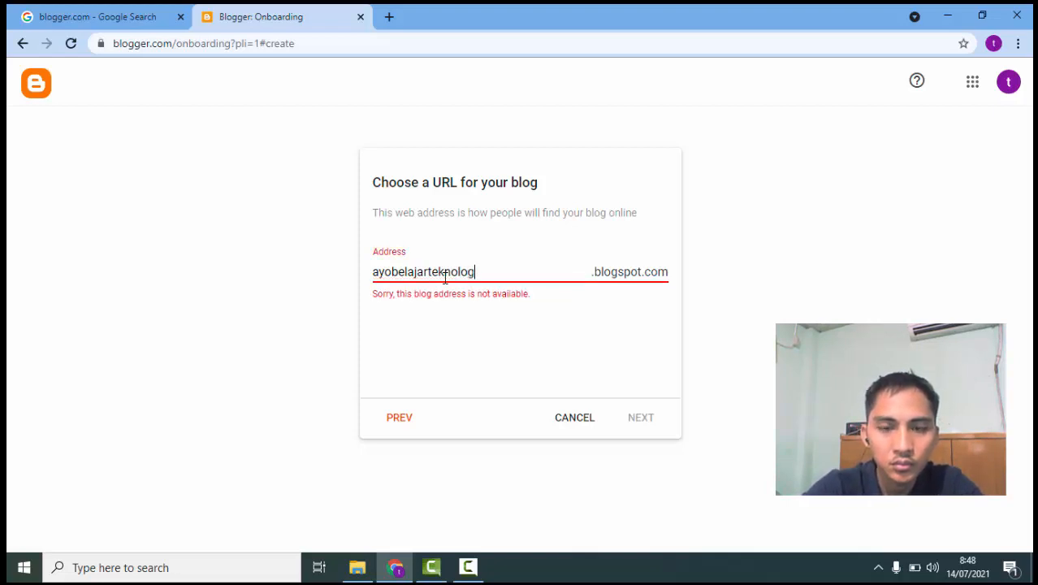
pyautogui.write('iu')
pyautogui.press('BackSpace')
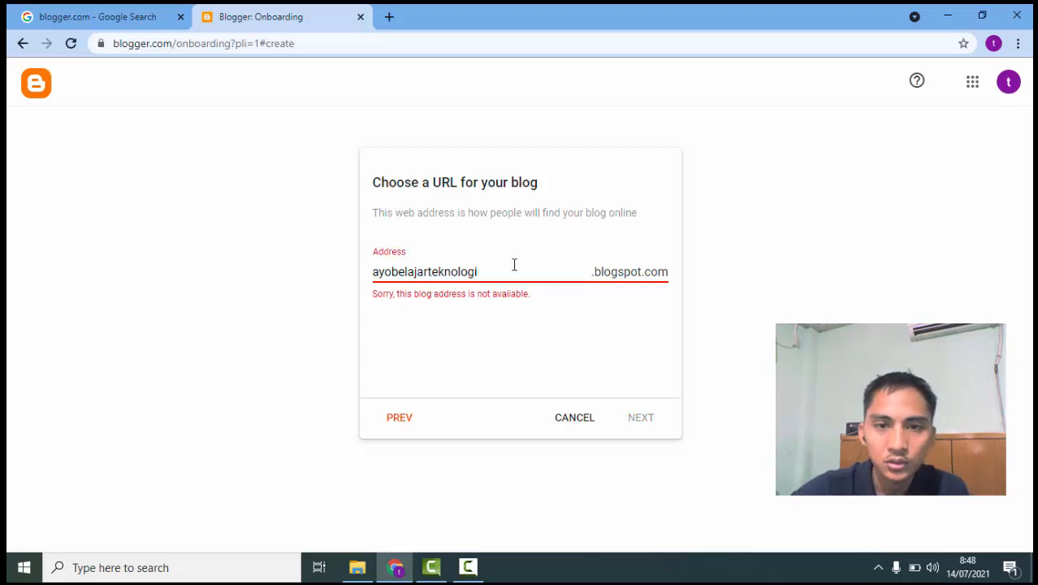
pyautogui.click(392, 271)
pyautogui.write('-')
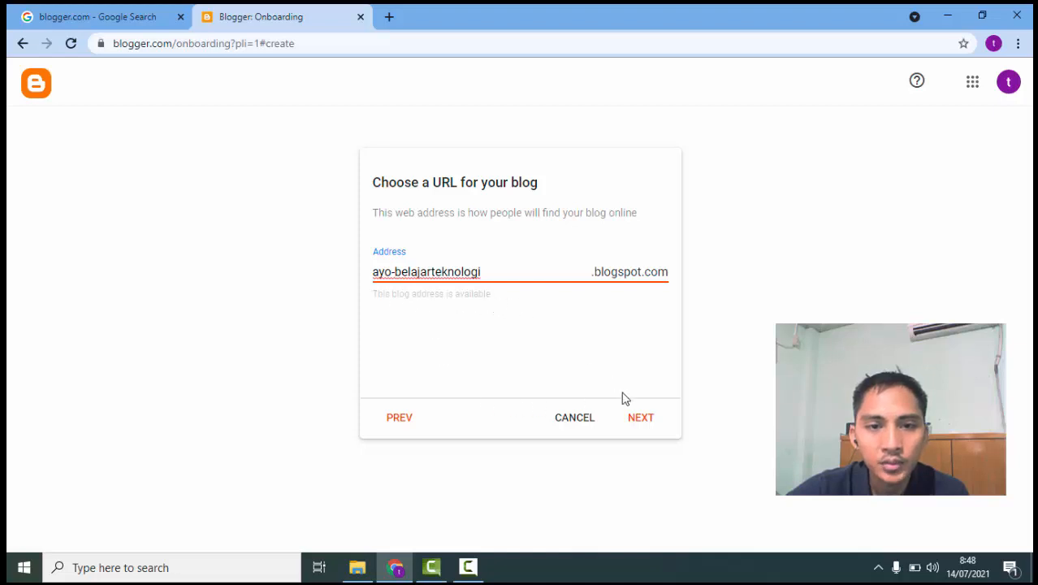
pyautogui.click(638, 424)
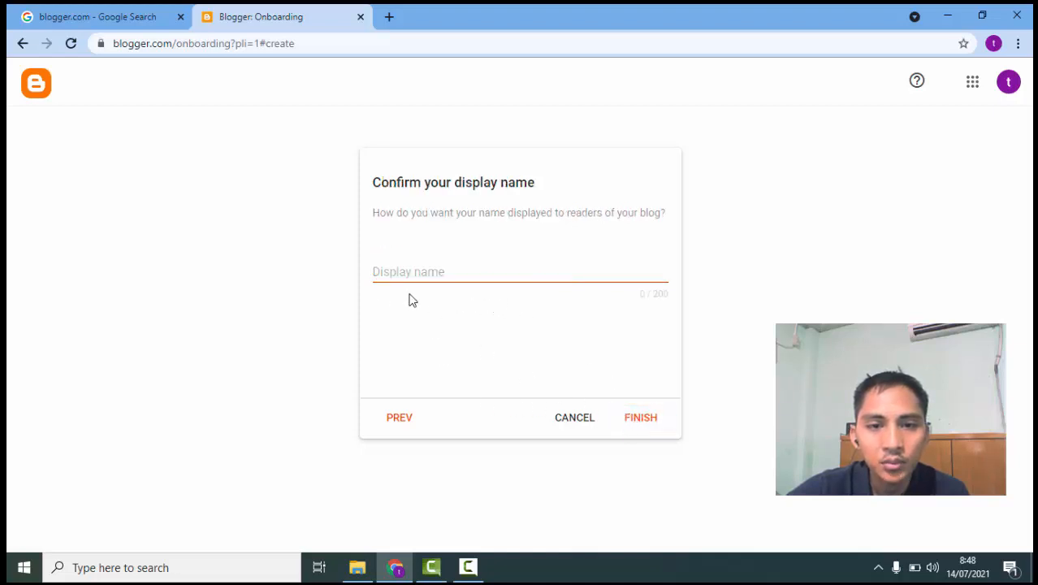
# - Enter "yuk belajar teknologi" as the display name shown to the blog's readers
pyautogui.click(404, 273)
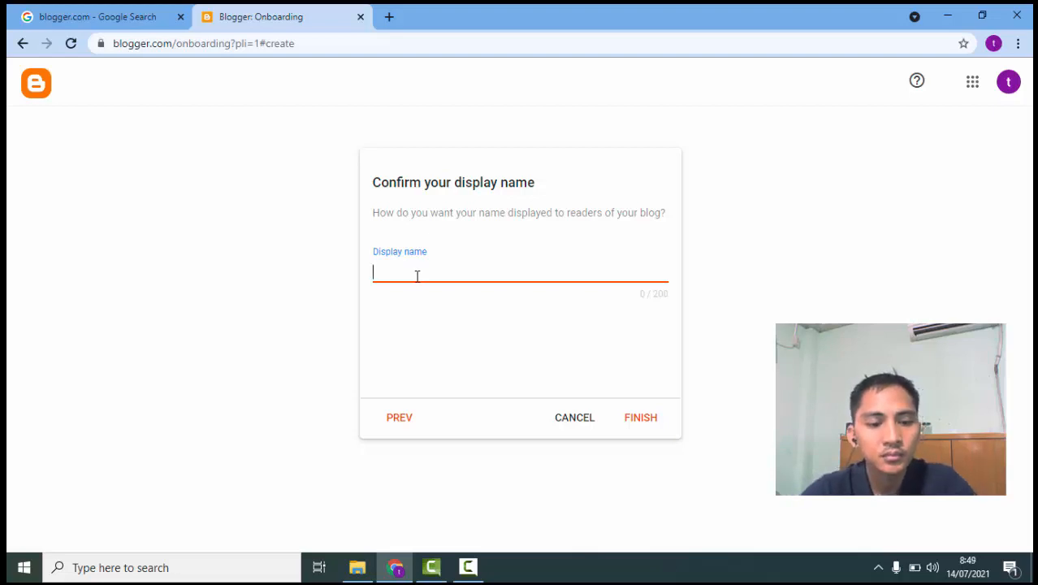
pyautogui.write('Ayo')
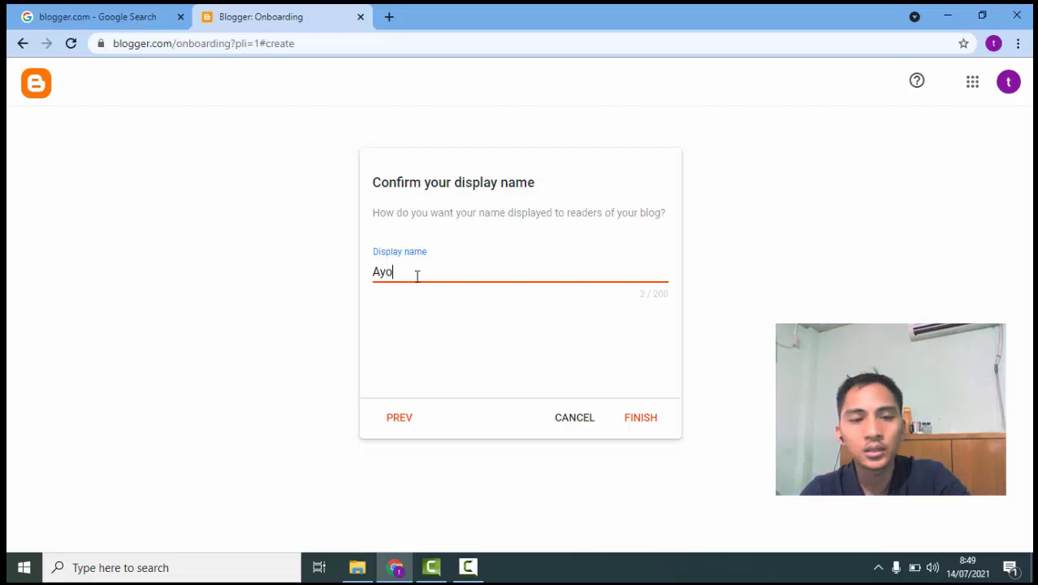
pyautogui.write(' be')
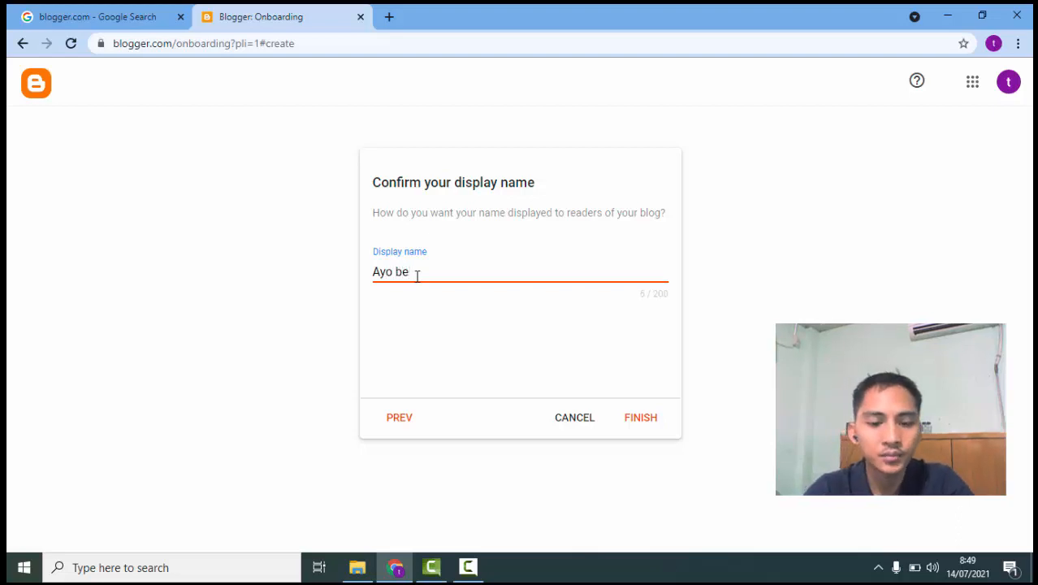
pyautogui.press('BackSpace')
pyautogui.press('BackSpace')
pyautogui.press('BackSpace')
pyautogui.press('BackSpace')
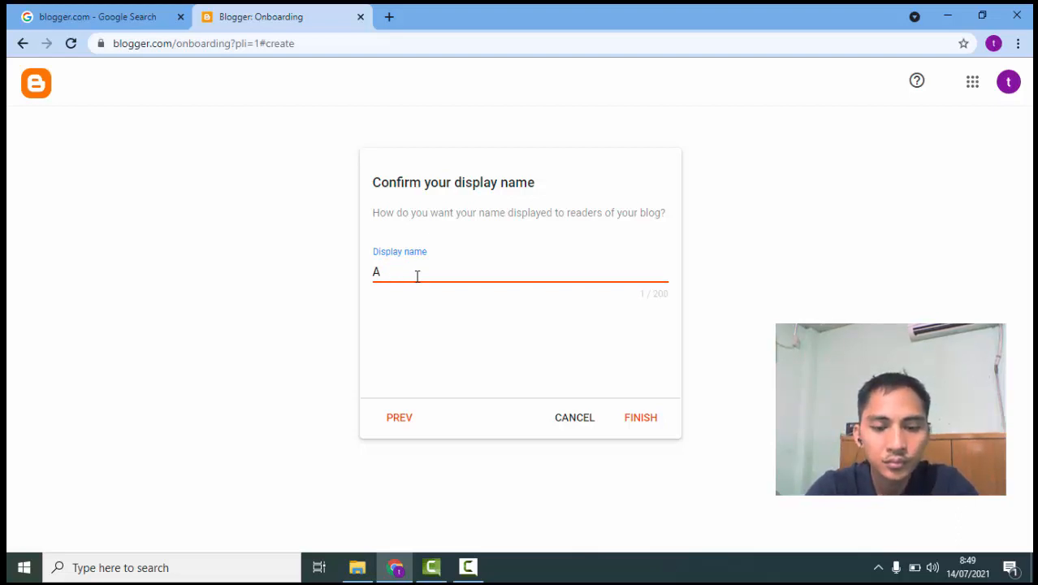
pyautogui.write('yuk ')
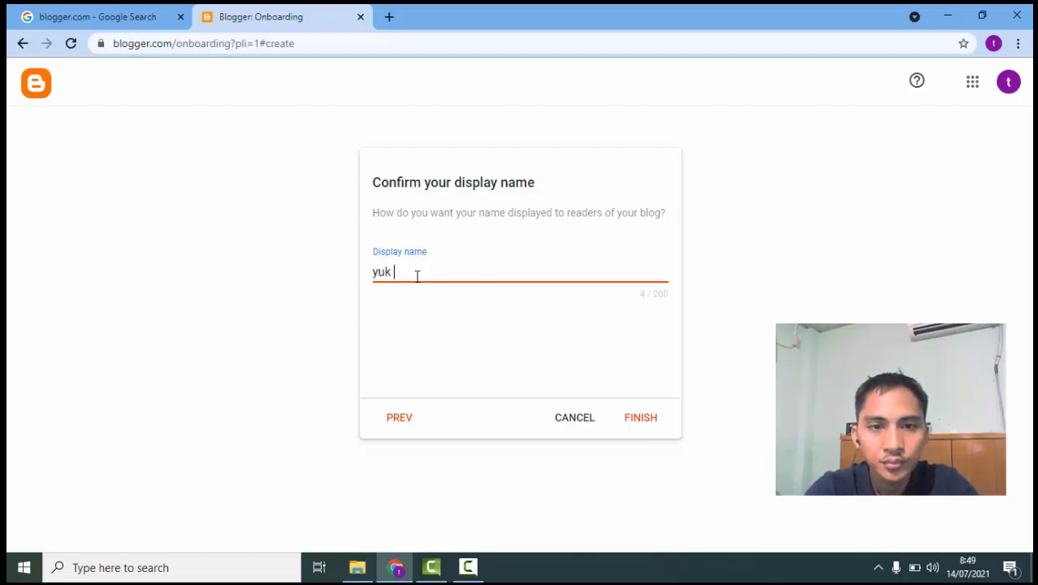
pyautogui.write('belajar')
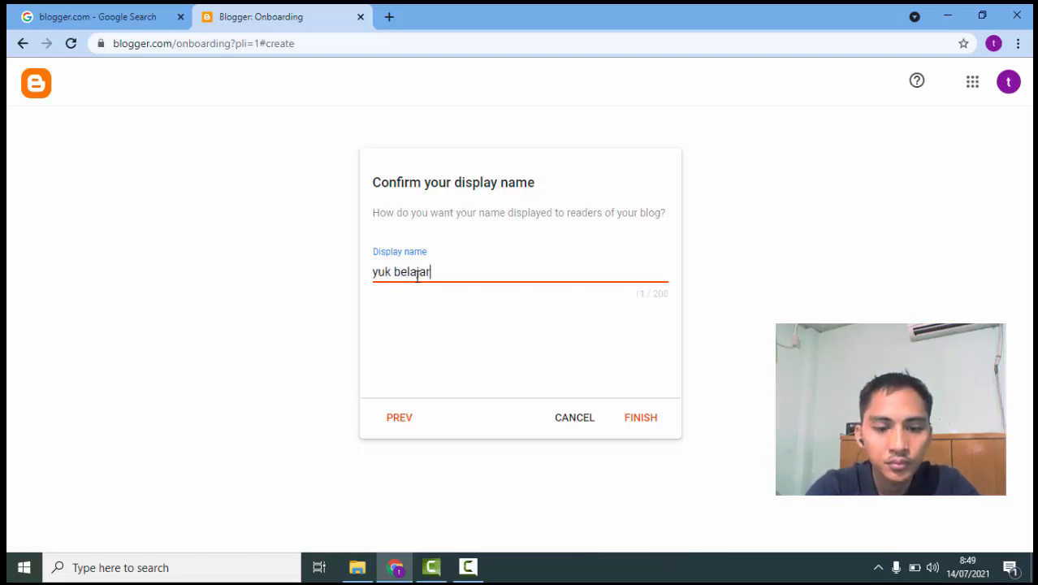
pyautogui.write(' tekno')
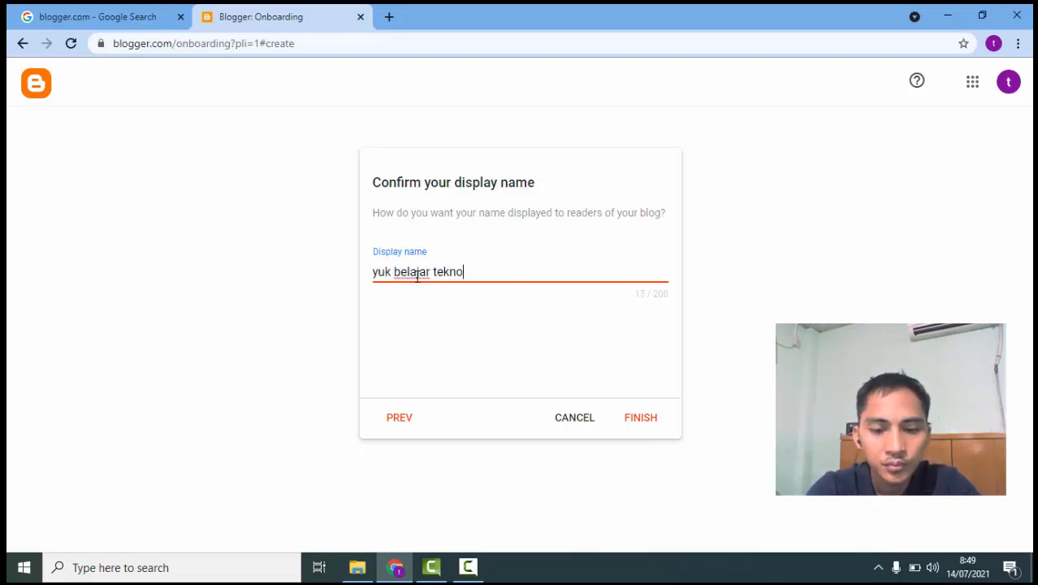
pyautogui.write('logi')
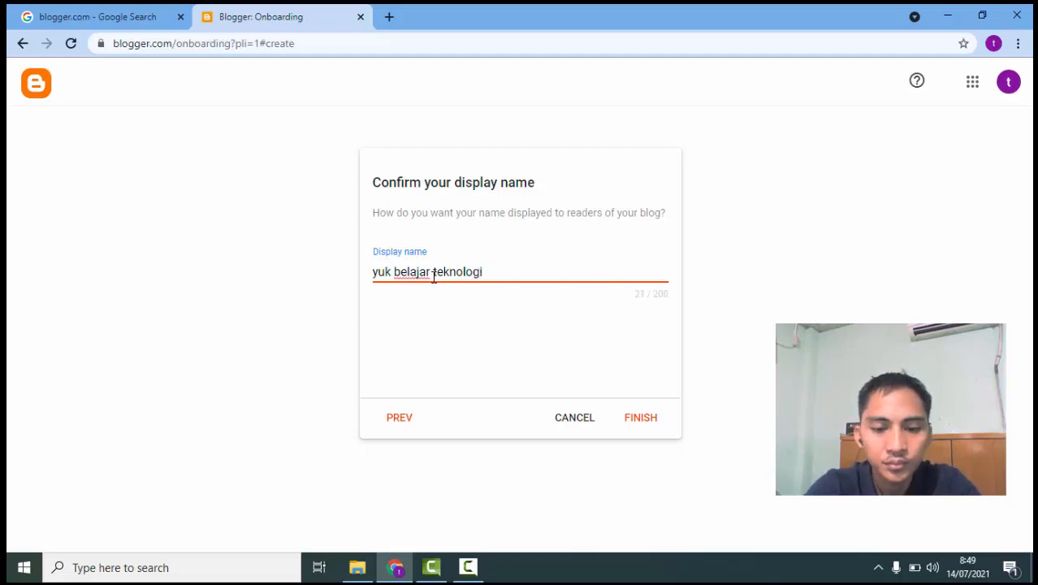
# - Finish creating the blog and dismiss the three notices above its post list
pyautogui.click(644, 426)
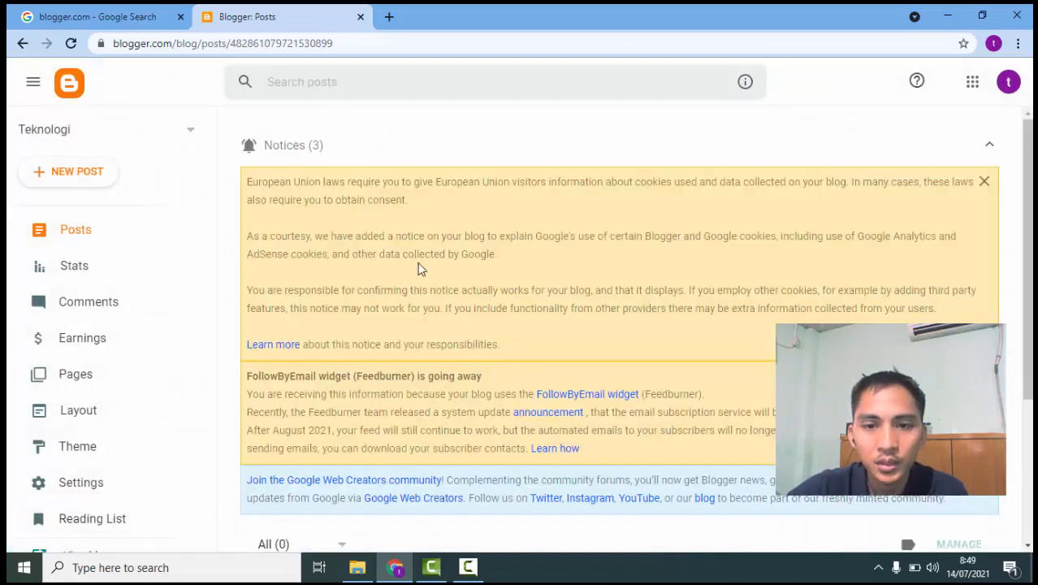
pyautogui.scroll(-3, 538, 370)
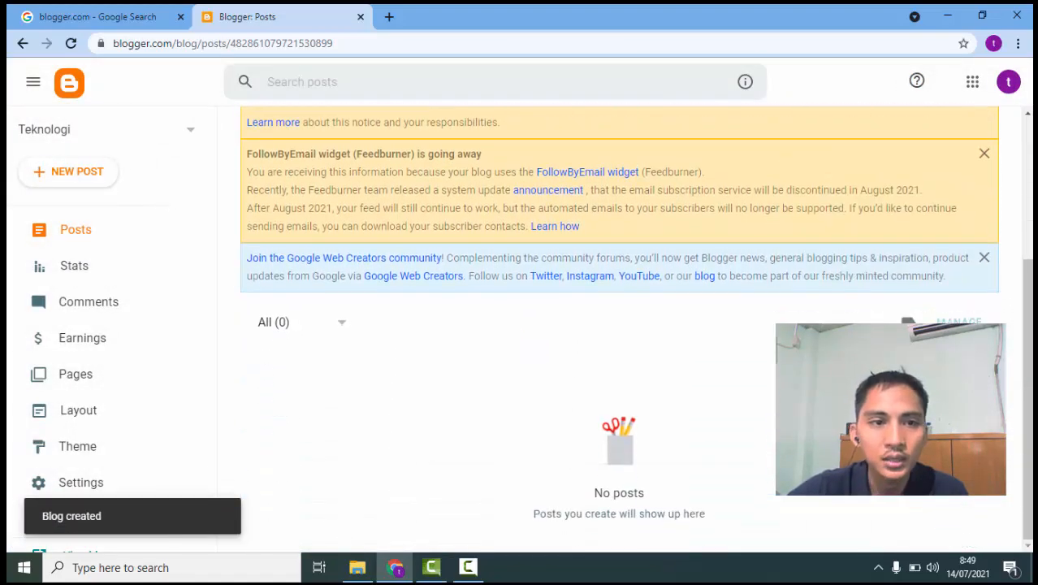
pyautogui.scroll(3, 907, 262)
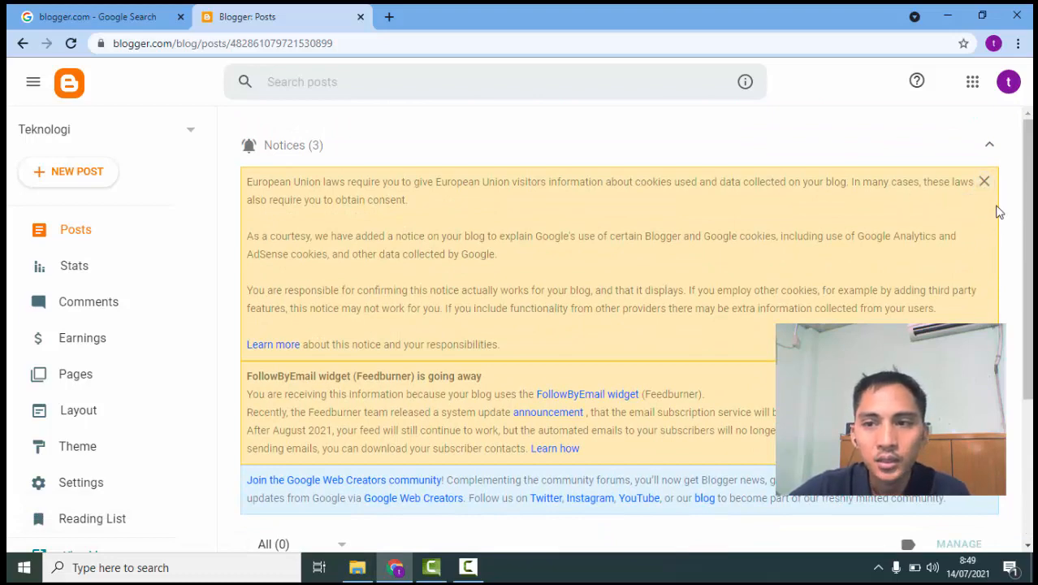
pyautogui.click(983, 183)
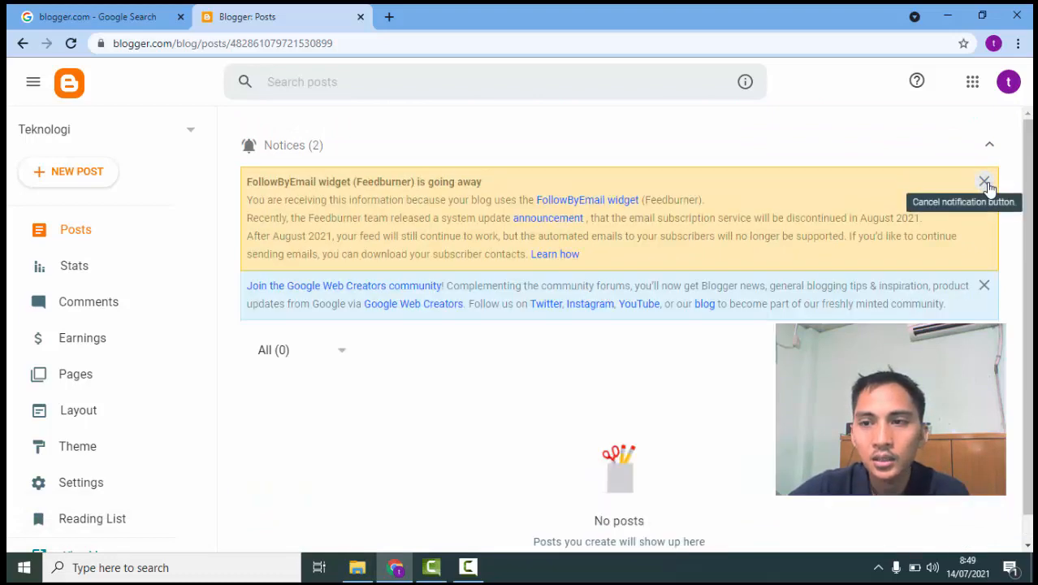
pyautogui.click(987, 185)
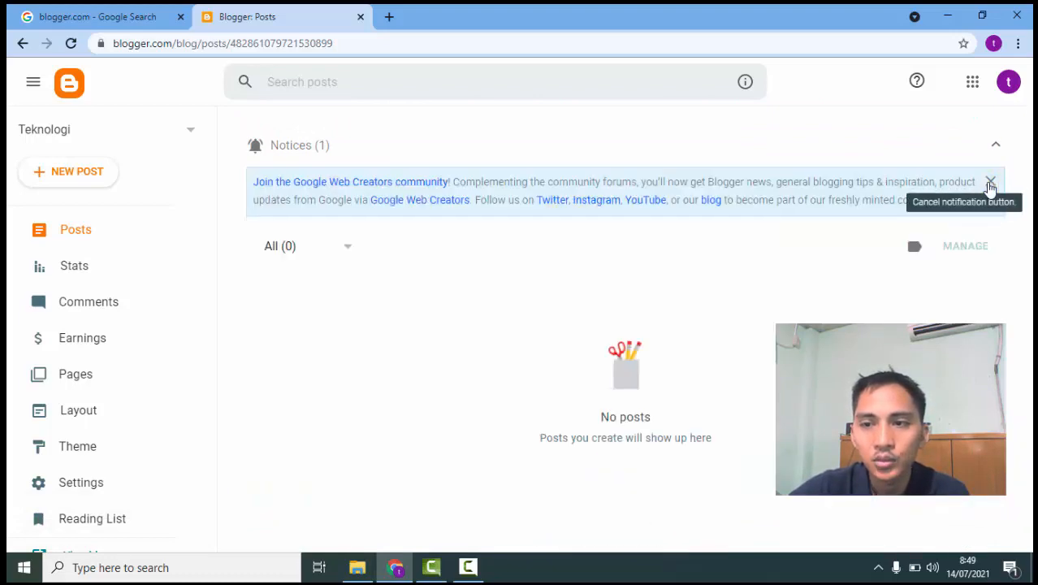
pyautogui.click(989, 183)
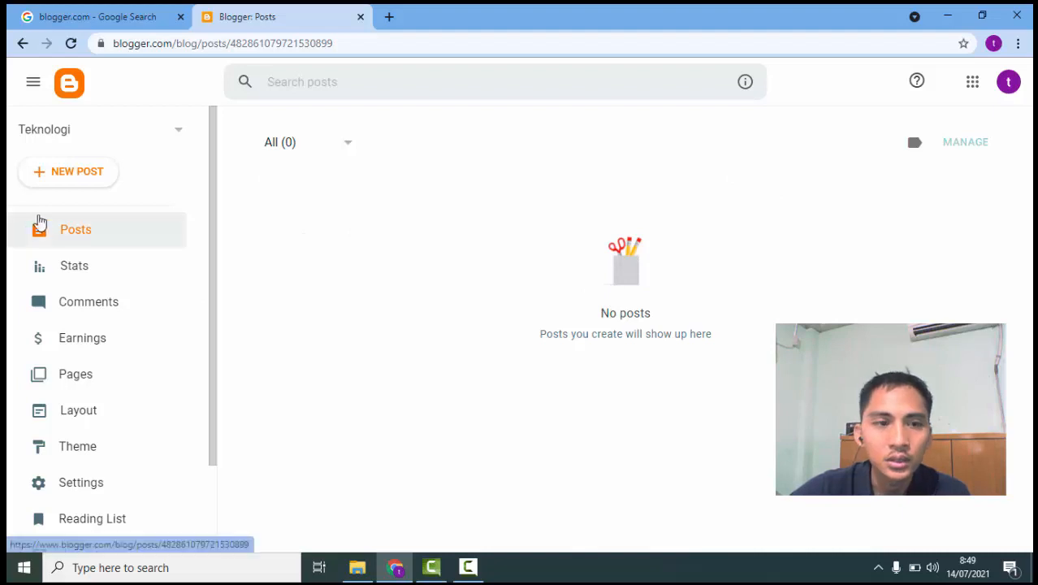
# - Look over the blog's management sections and select Teknologi in the list of blogs
pyautogui.click(76, 233)
pyautogui.scroll(-2, 158, 313)
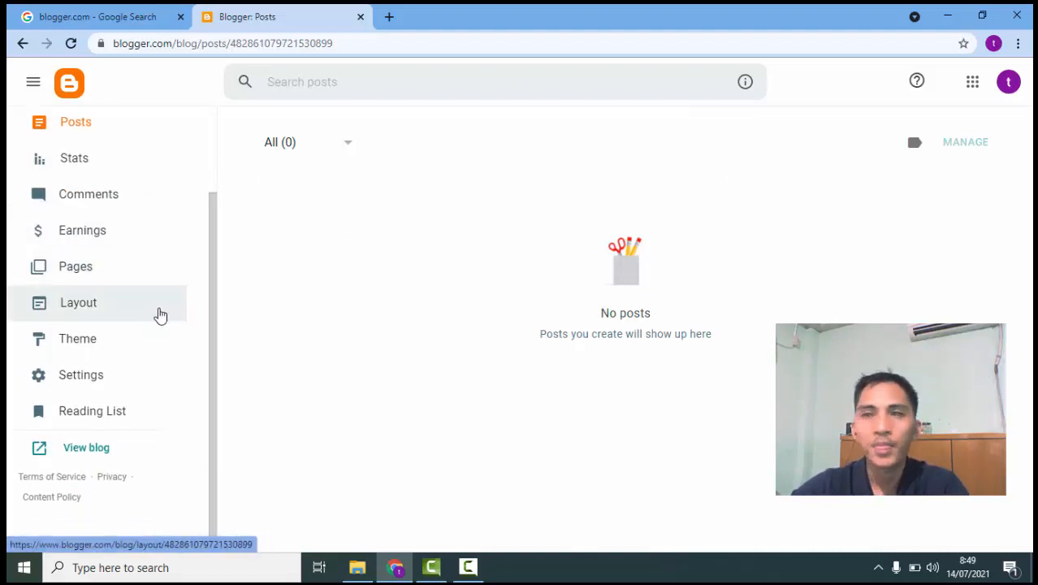
pyautogui.scroll(2, 116, 211)
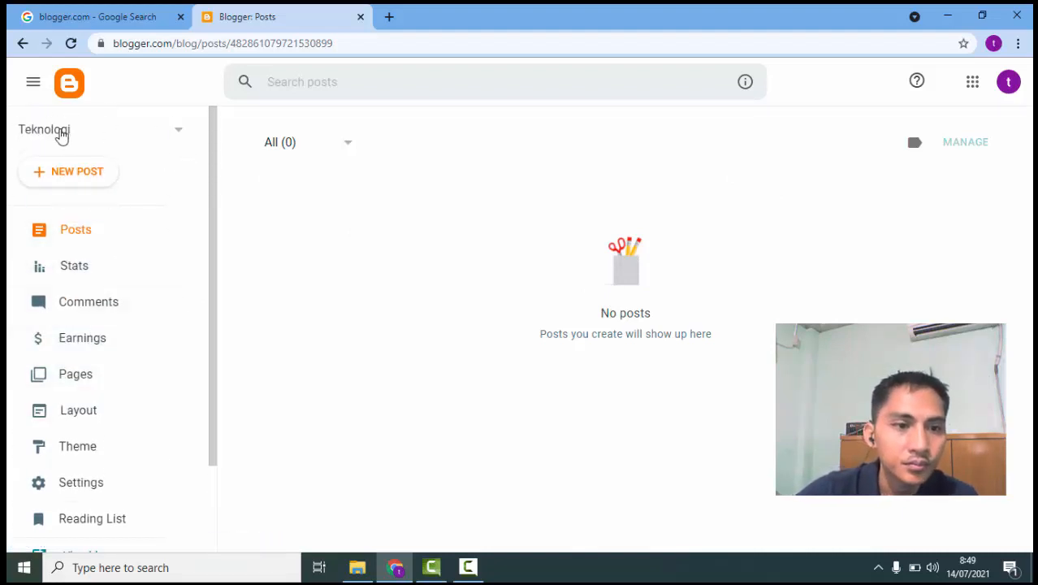
pyautogui.click(179, 132)
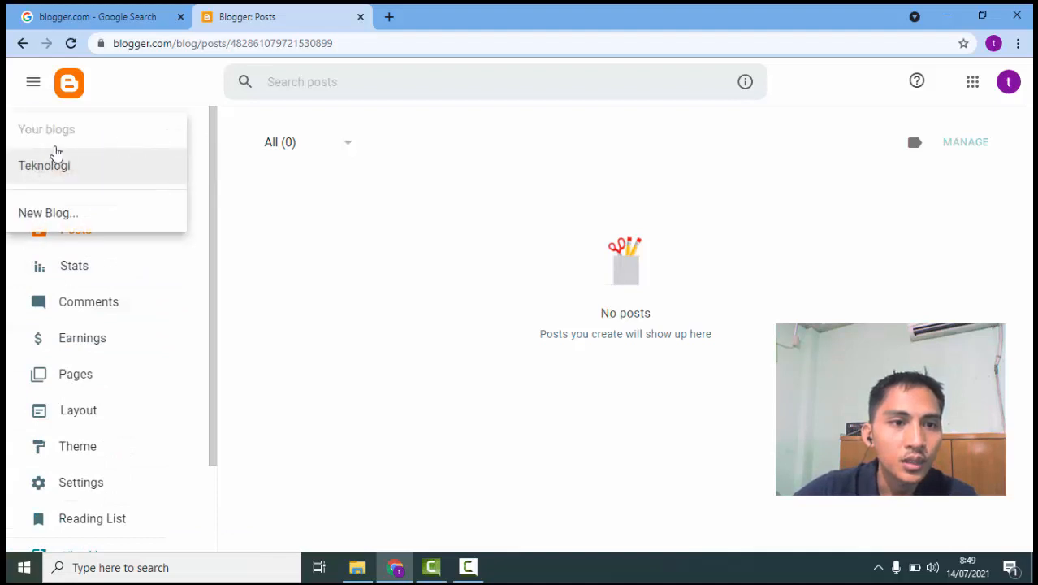
pyautogui.click(57, 169)
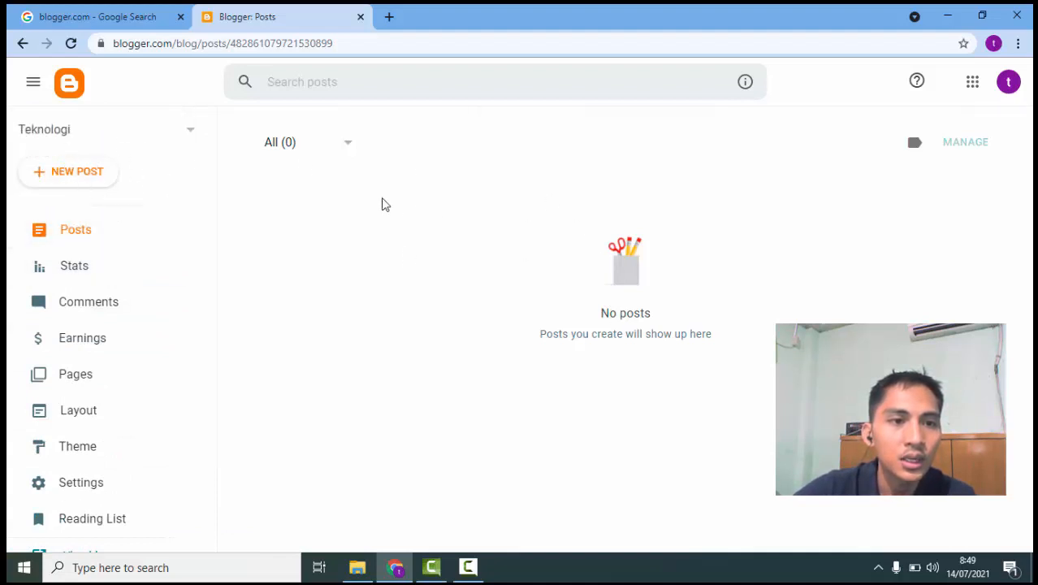
# - View the blog's Stats, Posts, Comments, Earnings and Pages sections in turn
pyautogui.scroll(-2, 92, 280)
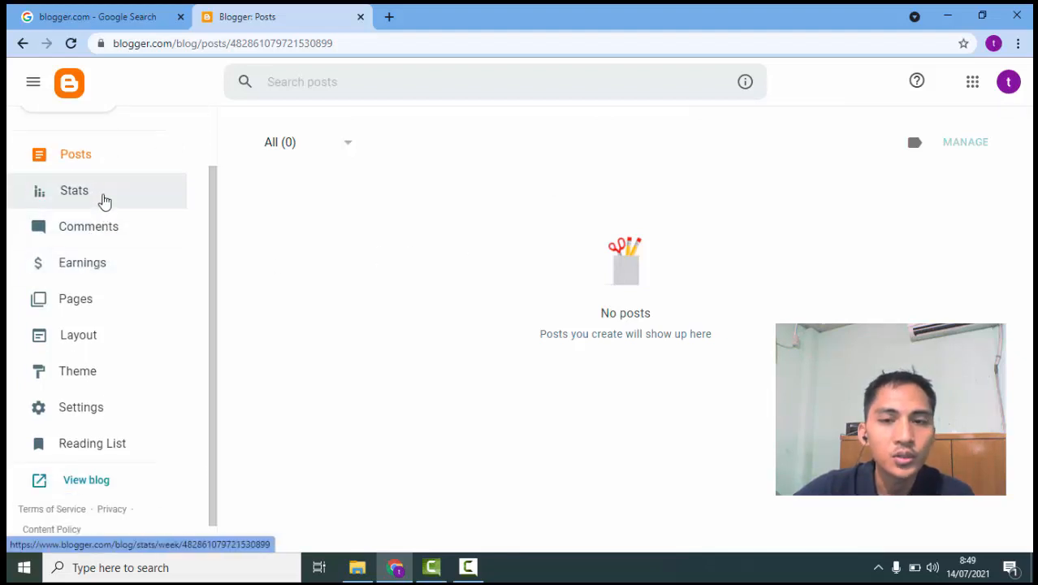
pyautogui.click(104, 201)
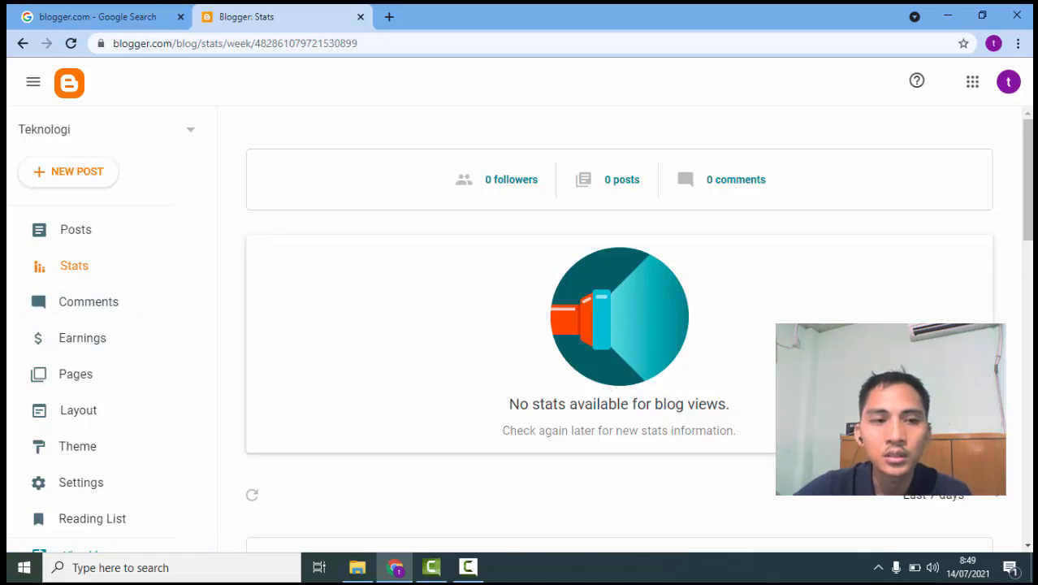
pyautogui.click(71, 231)
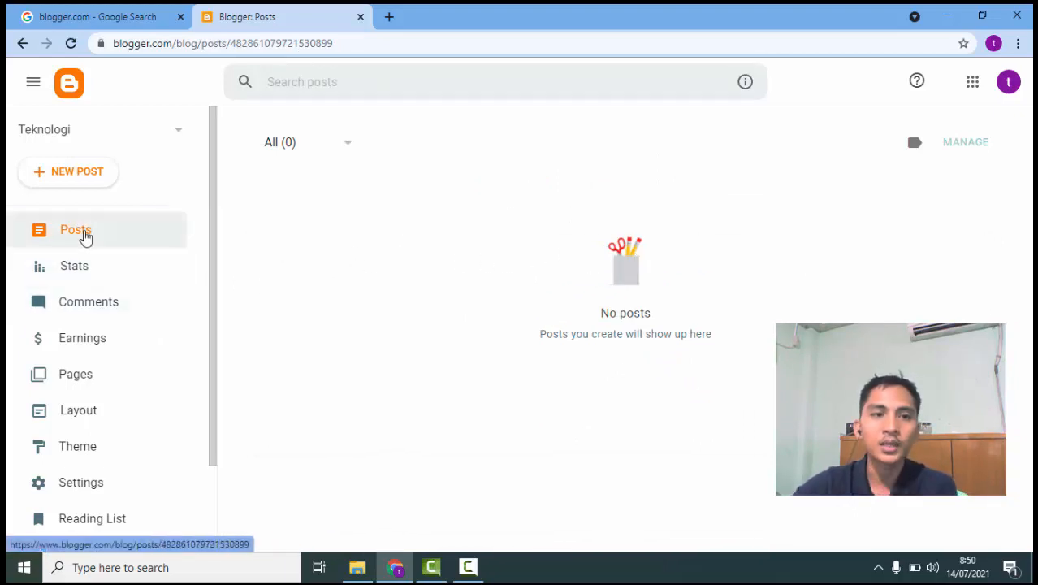
pyautogui.click(134, 315)
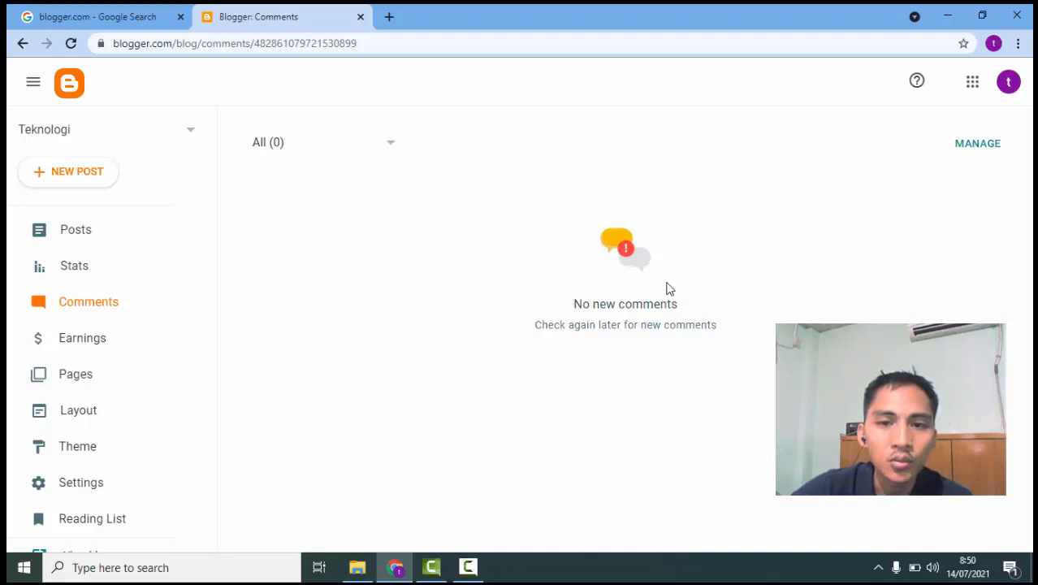
pyautogui.click(97, 346)
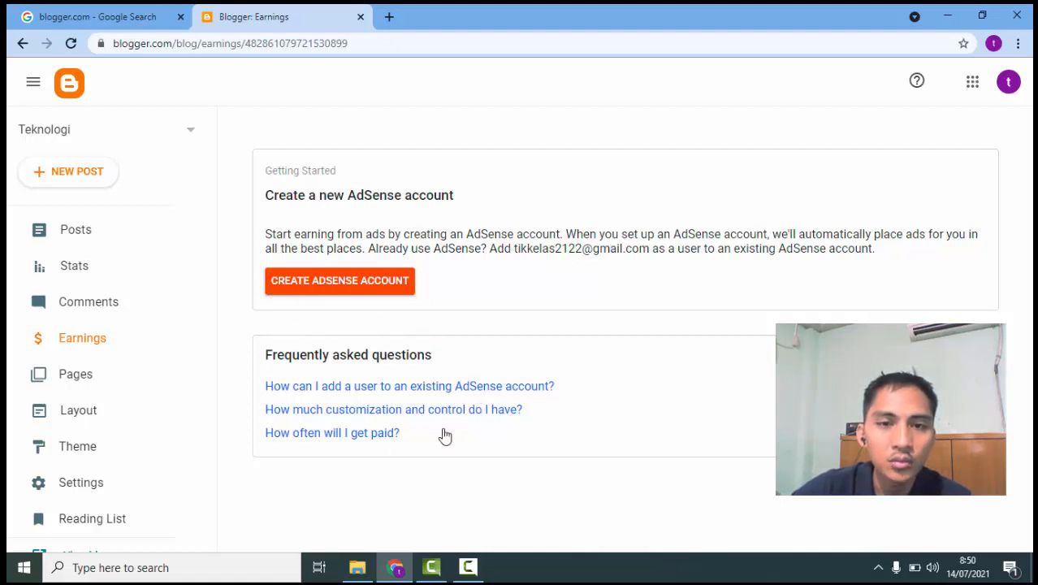
pyautogui.click(105, 373)
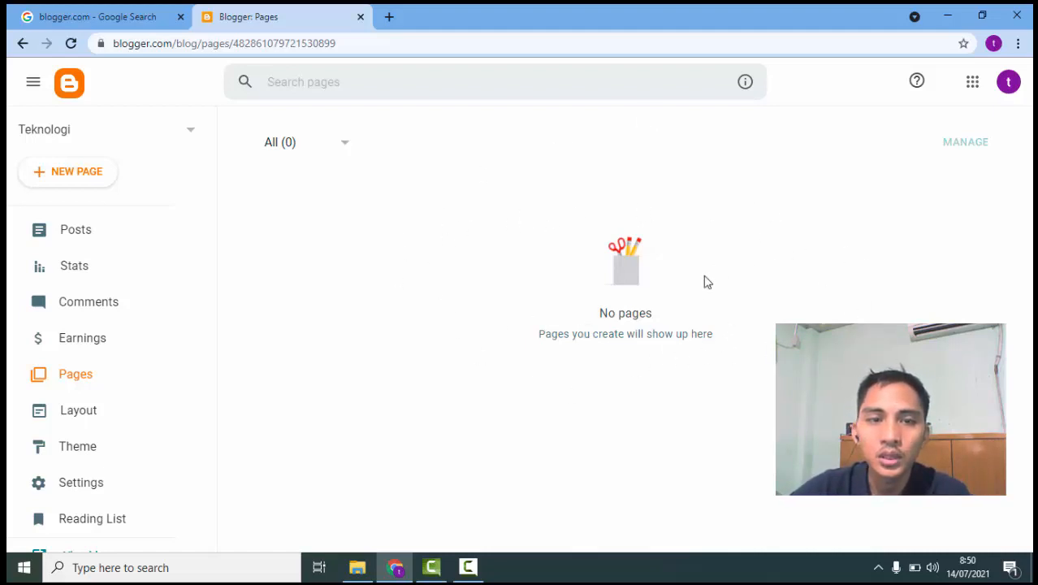
# - Examine the blog's Layout, including the sidebar, search, header, subscription and page list gadgets
pyautogui.click(162, 421)
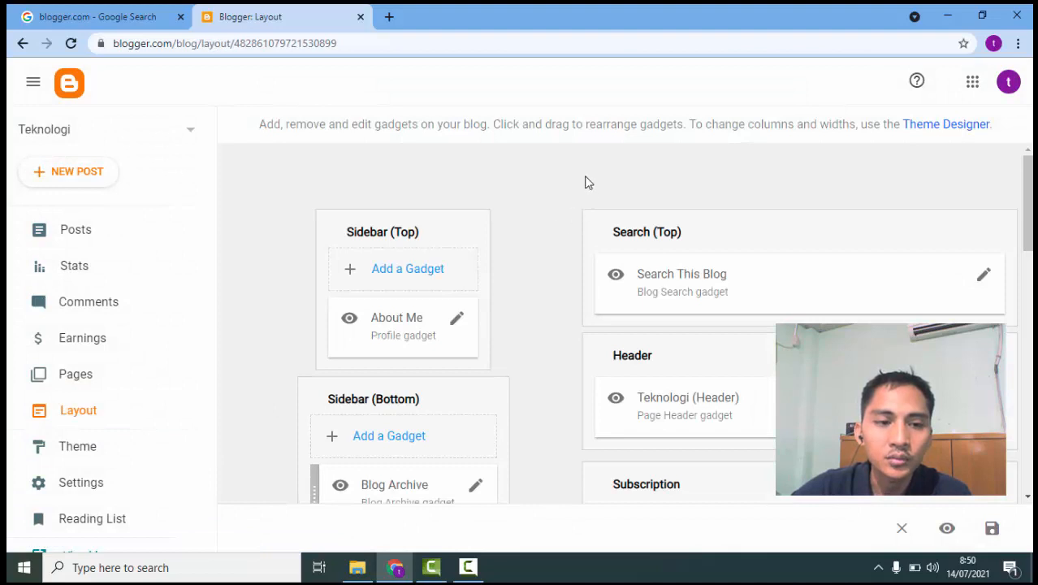
pyautogui.scroll(-1, 535, 172)
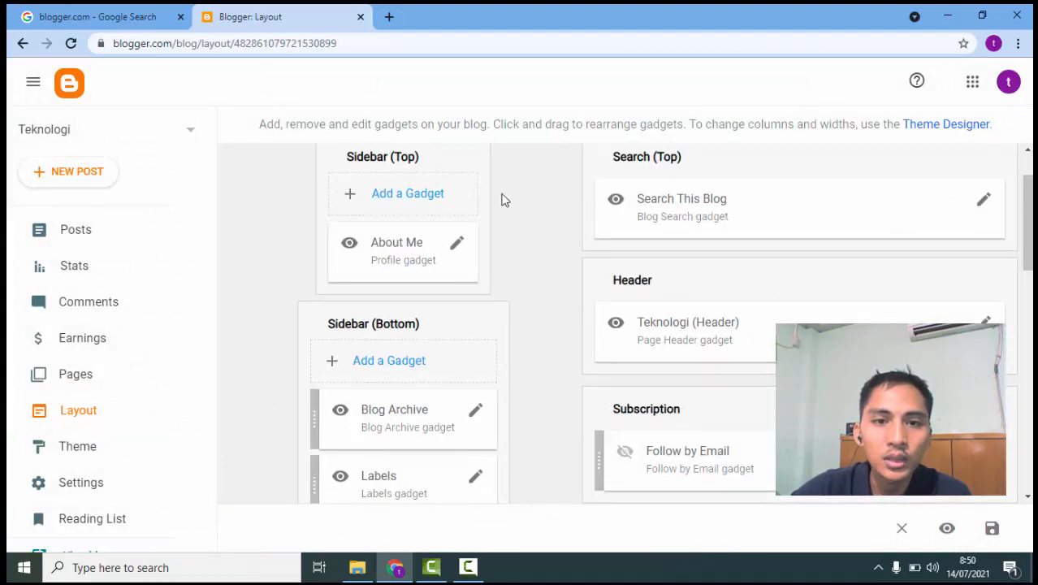
pyautogui.scroll(1, 501, 200)
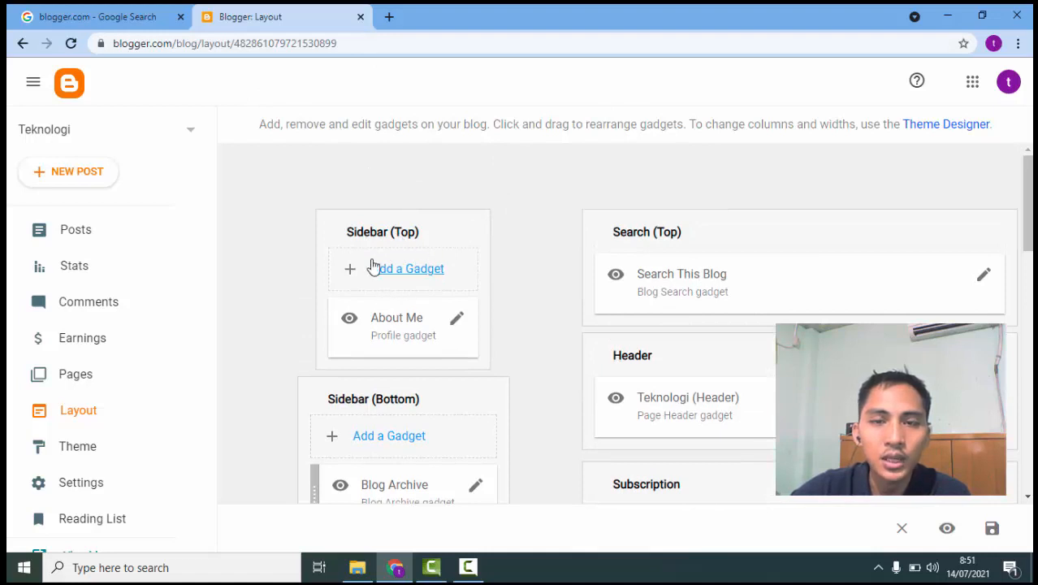
pyautogui.scroll(-1, 349, 371)
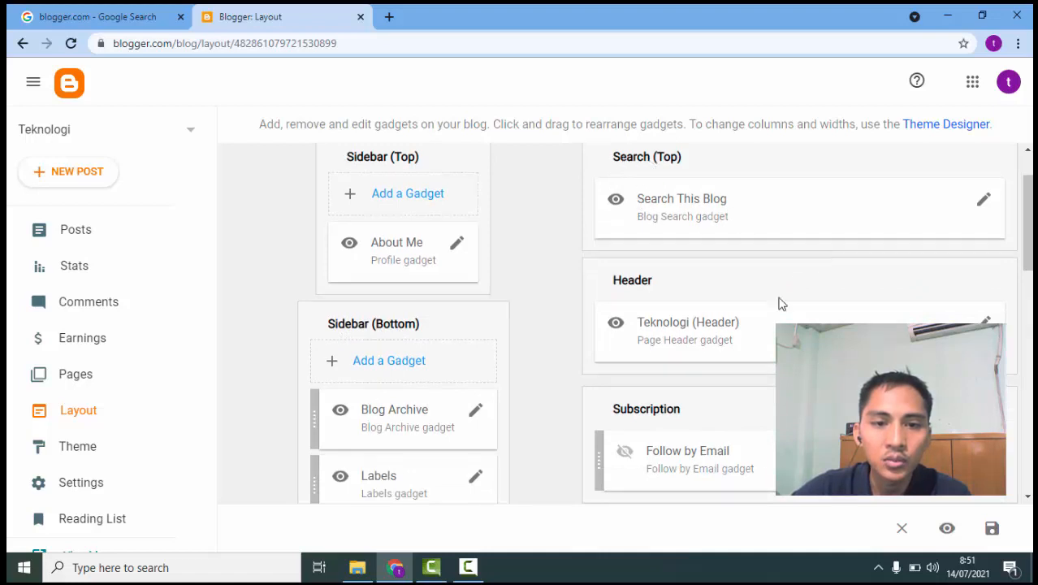
pyautogui.scroll(-1, 674, 327)
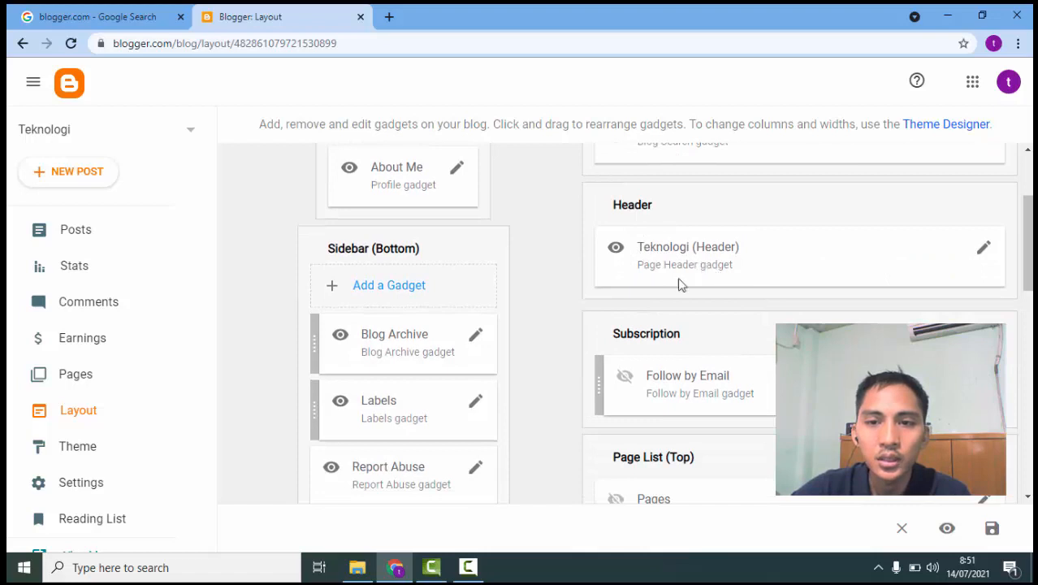
pyautogui.scroll(-1, 739, 260)
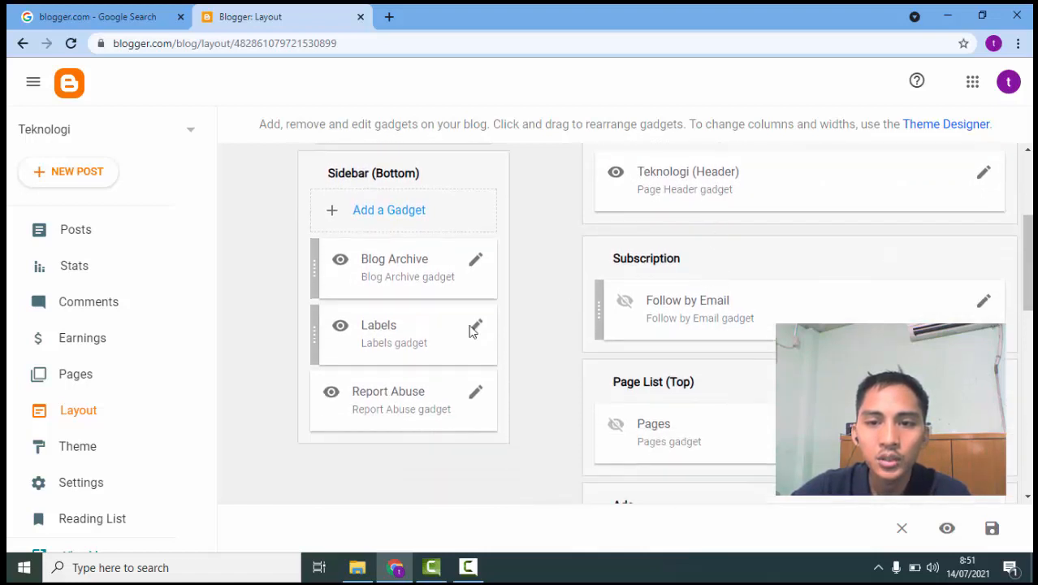
pyautogui.scroll(1, 463, 354)
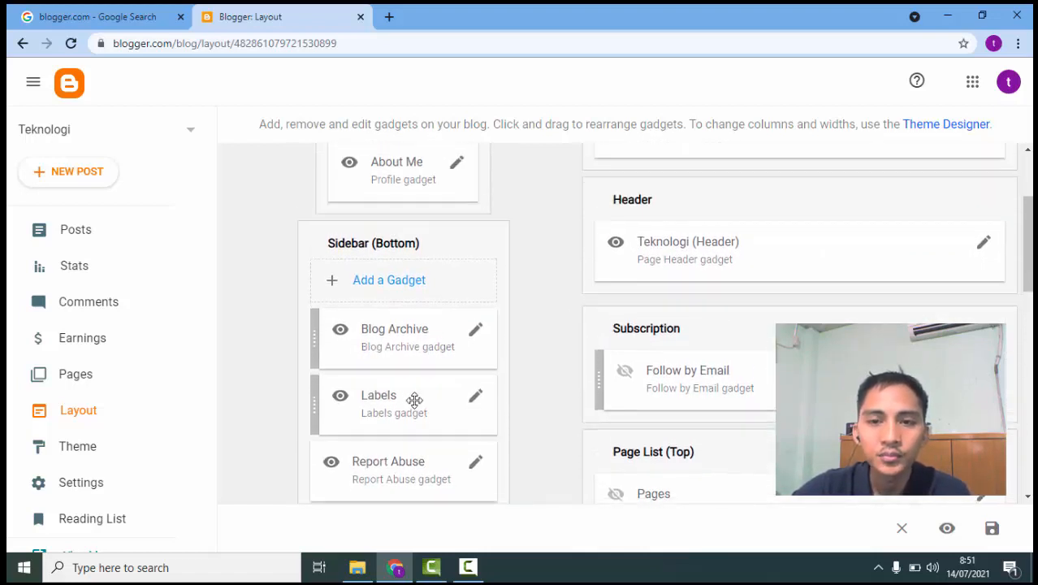
pyautogui.scroll(-1, 433, 314)
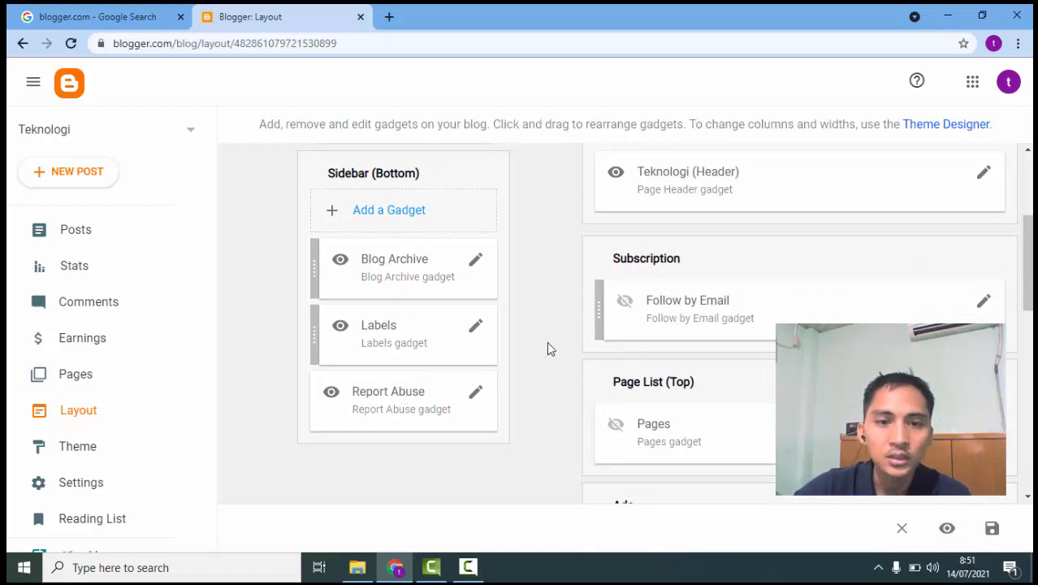
# - Open the blog's Theme section and look through the Contempo, Soho and Emporio theme collections
pyautogui.click(91, 459)
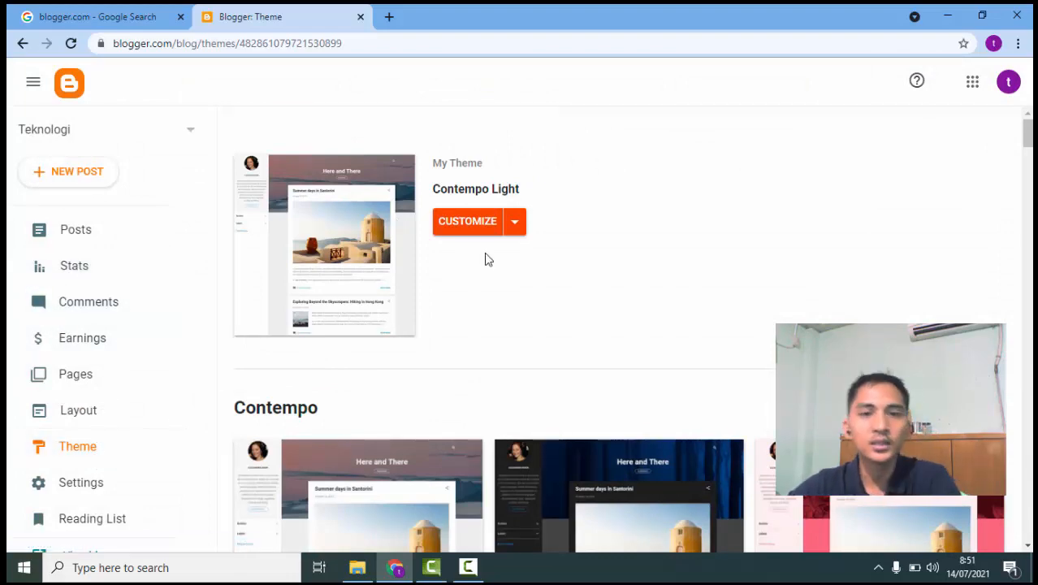
pyautogui.scroll(-5, 370, 262)
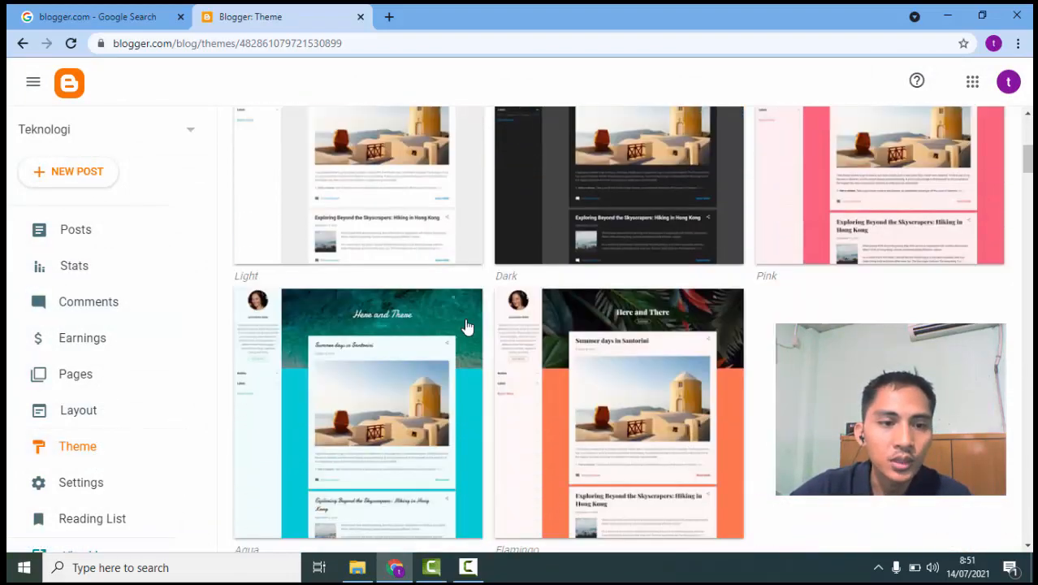
pyautogui.scroll(-6, 467, 326)
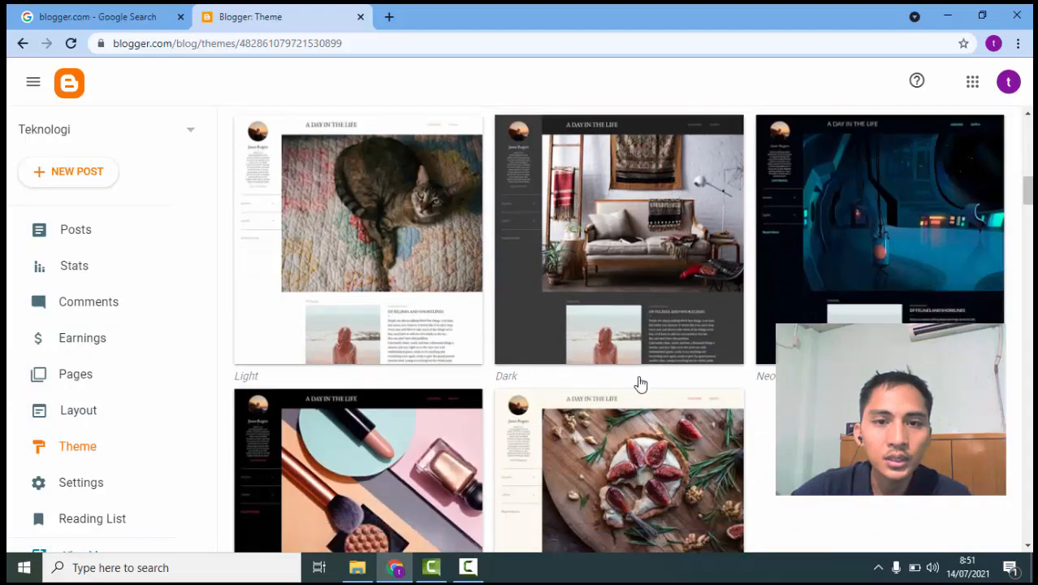
pyautogui.scroll(-8, 640, 383)
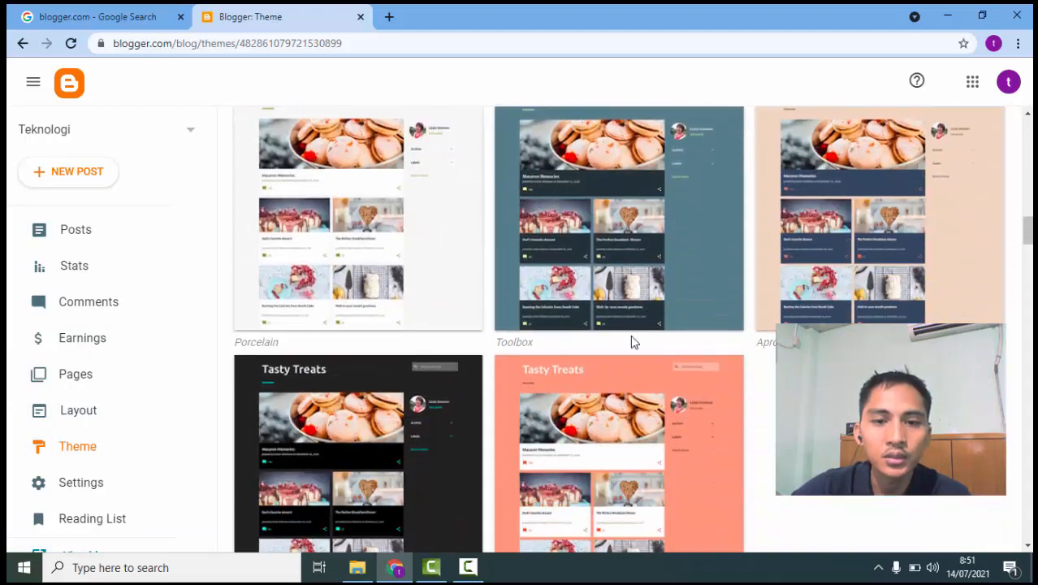
pyautogui.scroll(-2, 487, 349)
pyautogui.scroll(-3, 590, 326)
pyautogui.scroll(14, 465, 336)
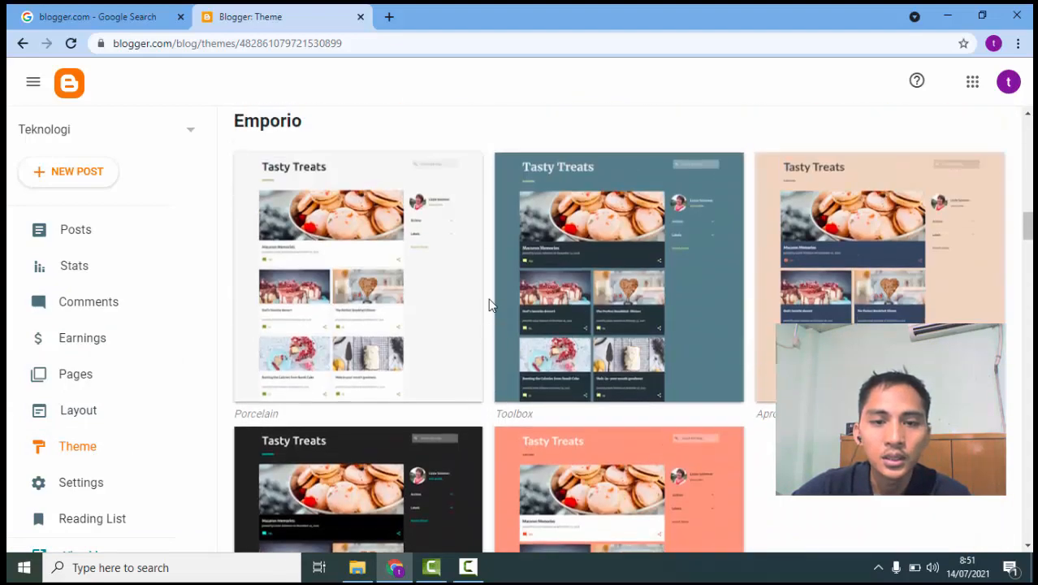
pyautogui.scroll(10, 507, 281)
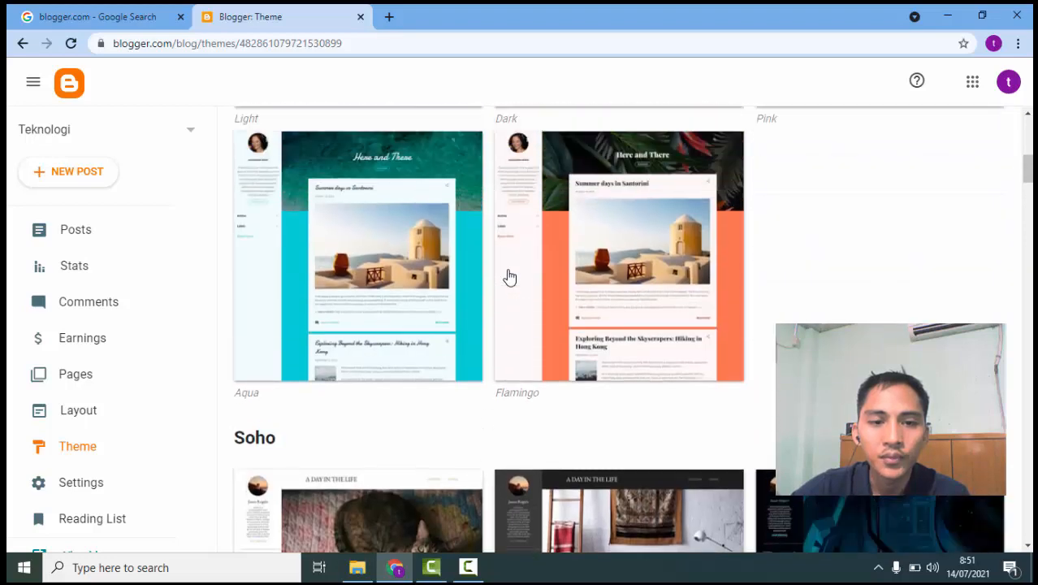
pyautogui.scroll(-5, 512, 277)
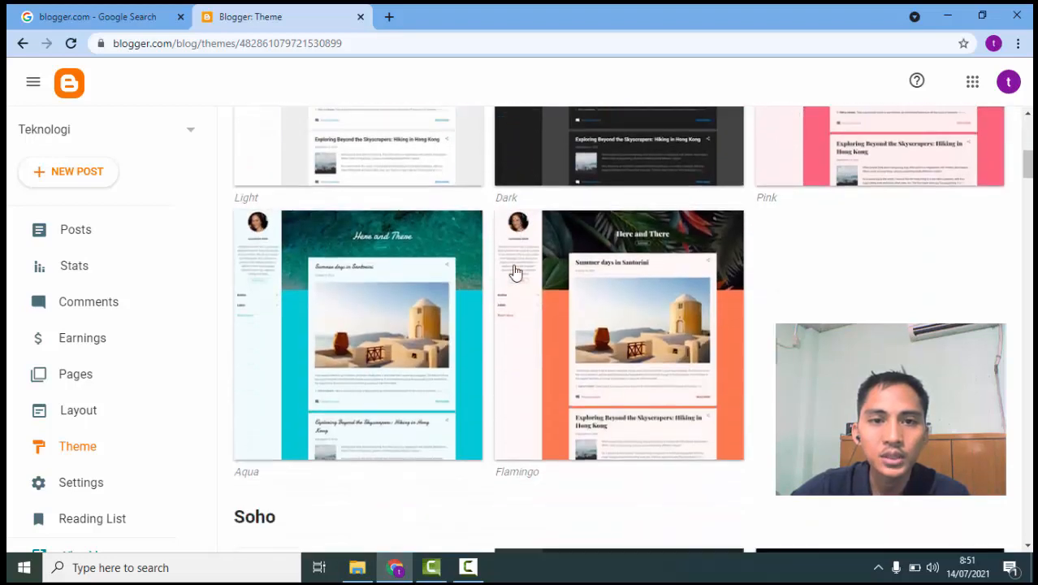
pyautogui.scroll(7, 531, 278)
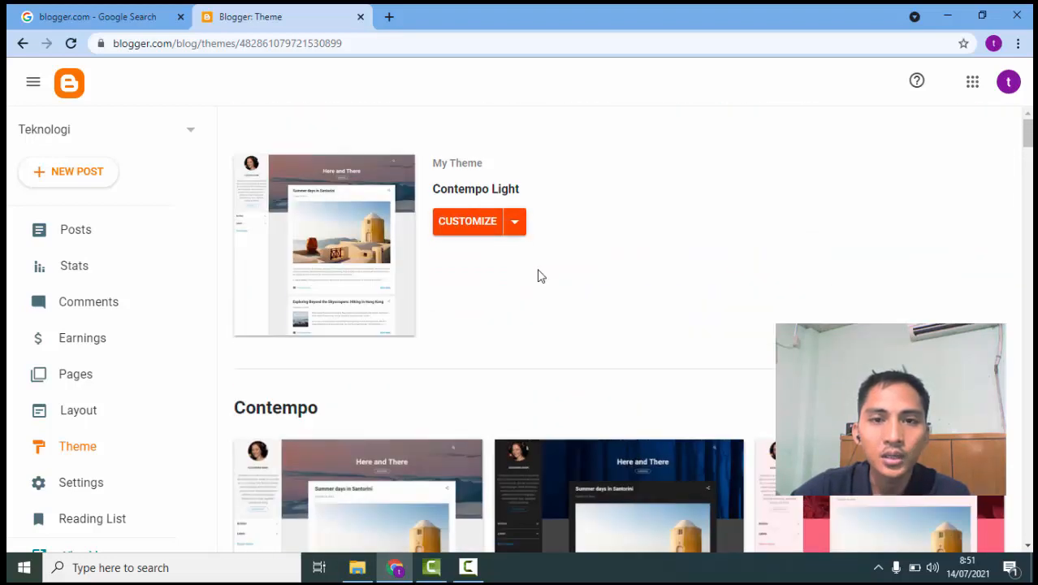
# - Compare the Soho theme variants with the designs further down the gallery, as far as the Essential collection
pyautogui.scroll(-2, 673, 298)
pyautogui.scroll(-6, 672, 297)
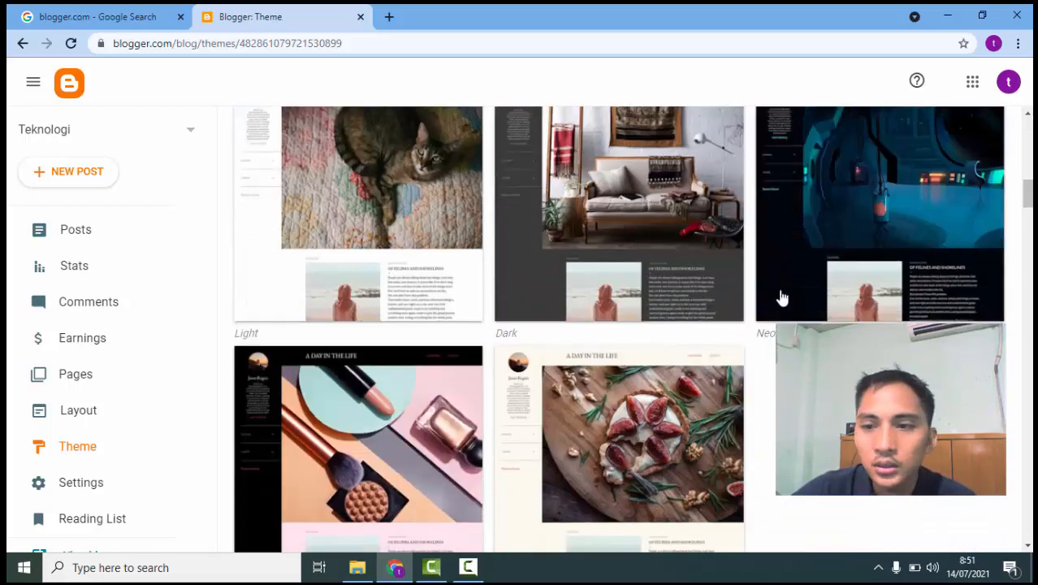
pyautogui.scroll(-1, 650, 299)
pyautogui.scroll(4, 820, 301)
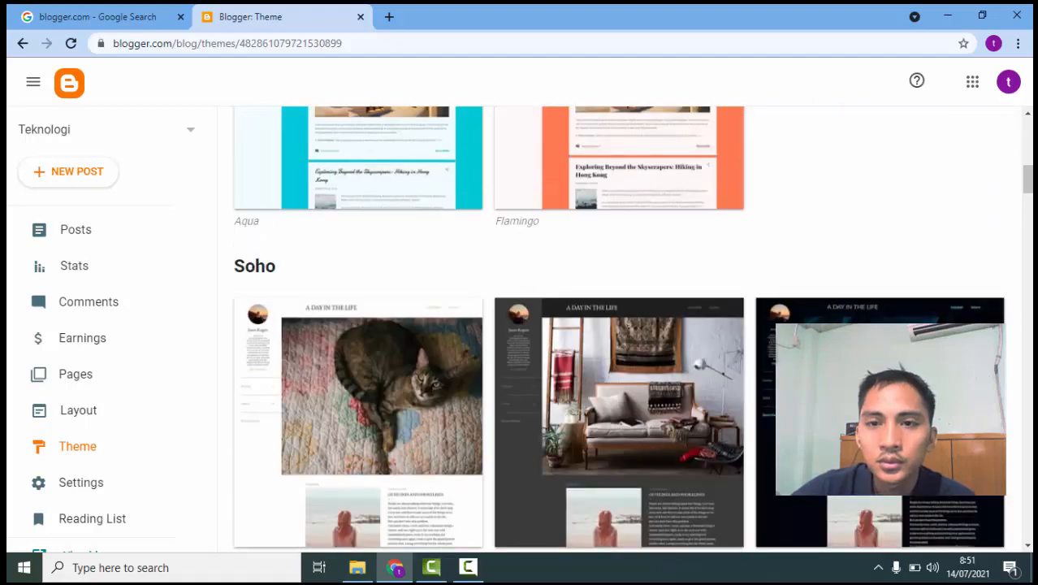
pyautogui.scroll(-12, 618, 436)
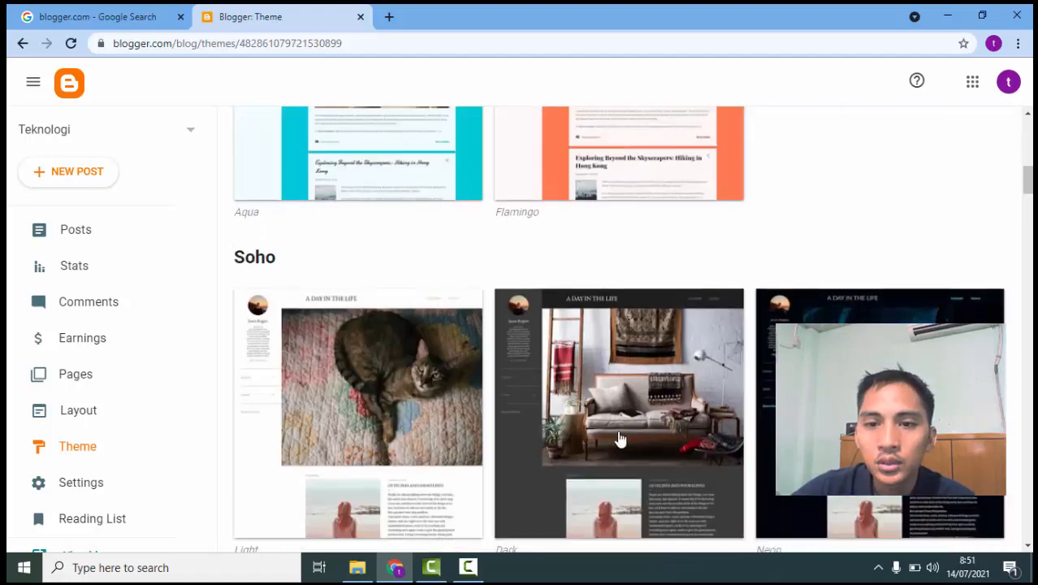
pyautogui.scroll(-7, 570, 380)
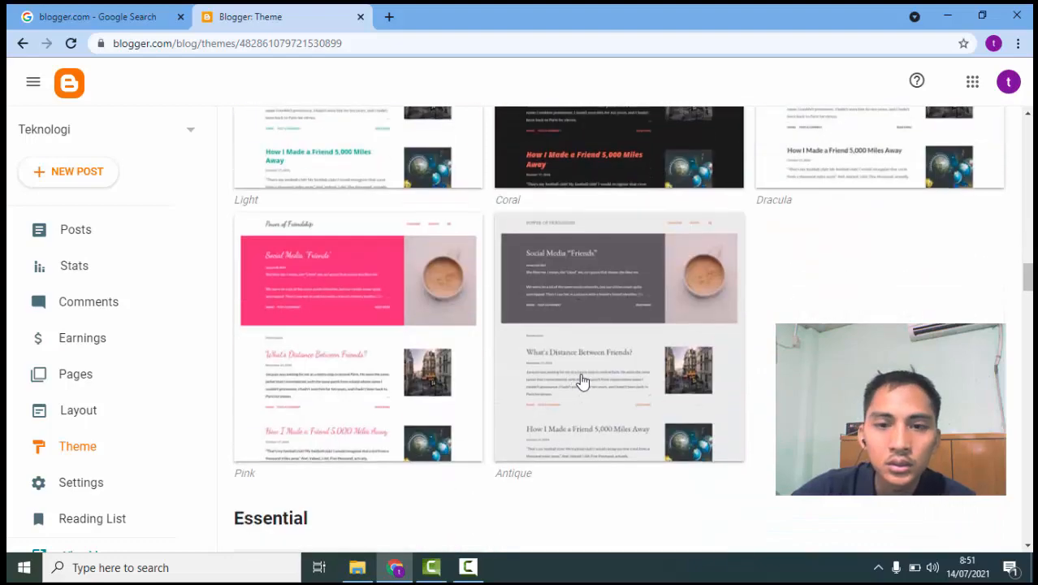
pyautogui.scroll(-4, 570, 378)
pyautogui.scroll(12, 839, 225)
pyautogui.scroll(6, 852, 277)
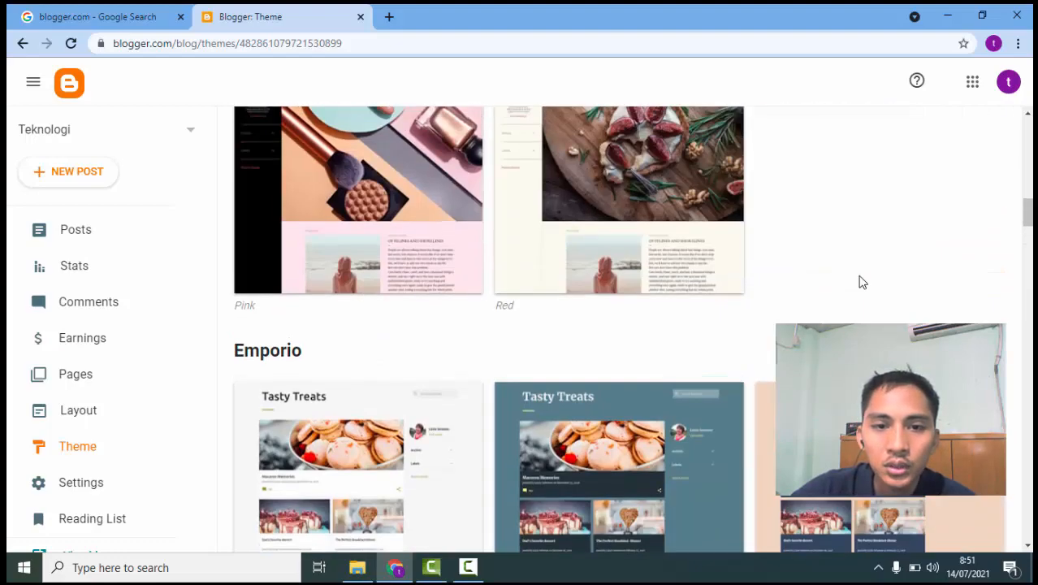
# - Select the Neon variant of the Soho theme, apply it to the blog and check the current theme
pyautogui.click(857, 271)
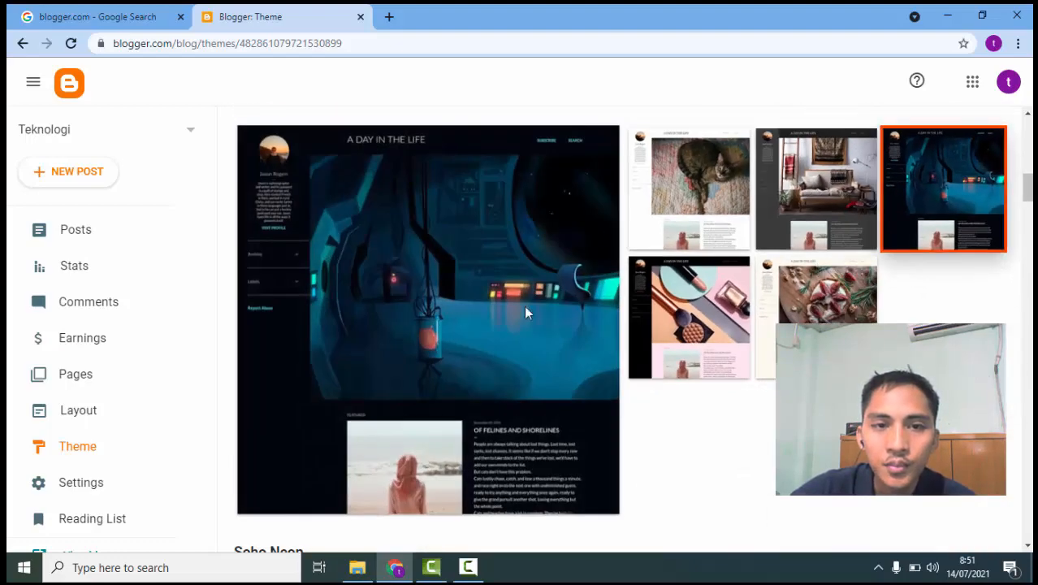
pyautogui.scroll(10, 410, 296)
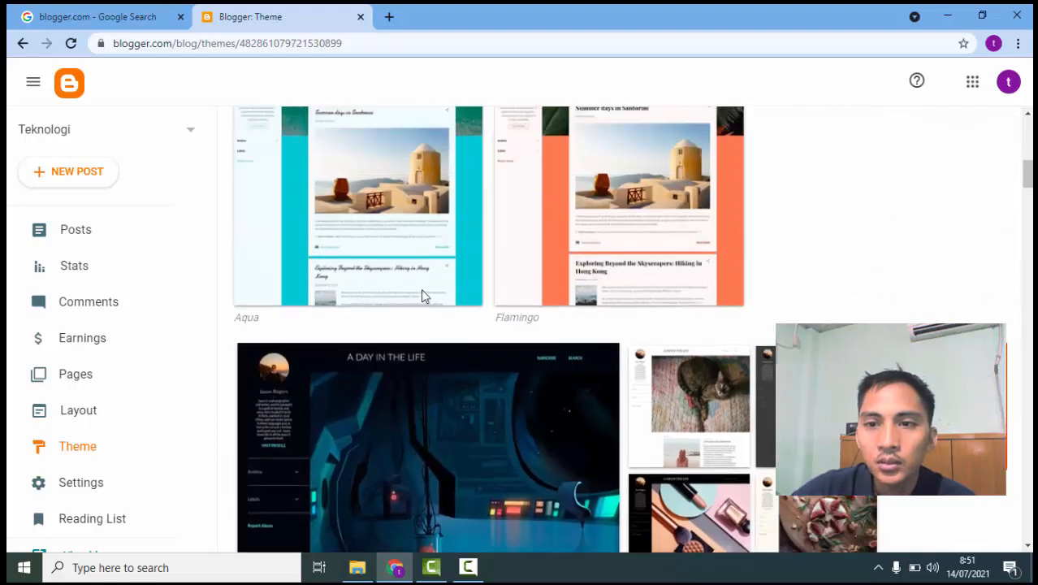
pyautogui.scroll(-10, 445, 333)
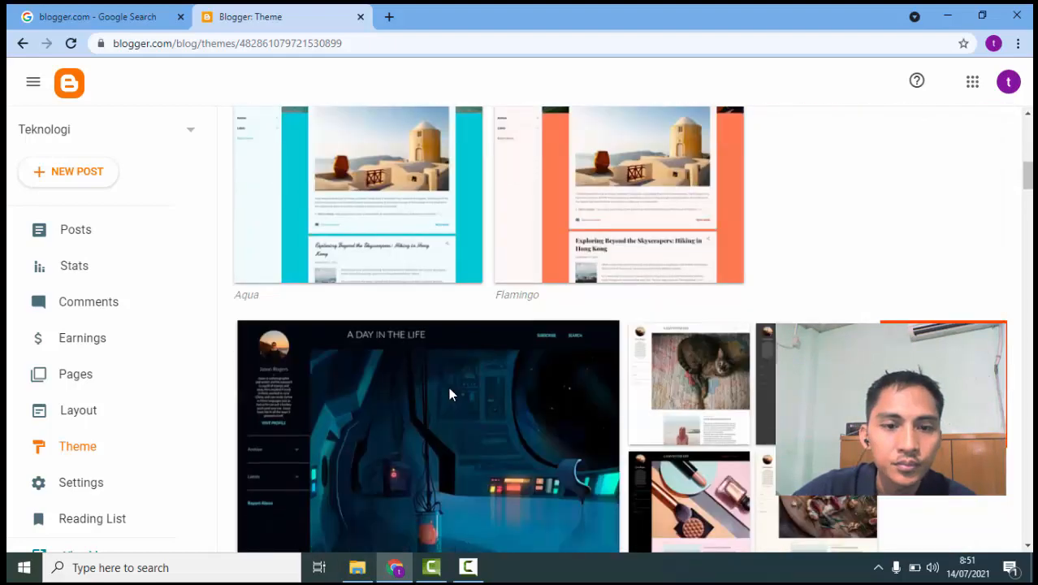
pyautogui.scroll(-3, 382, 349)
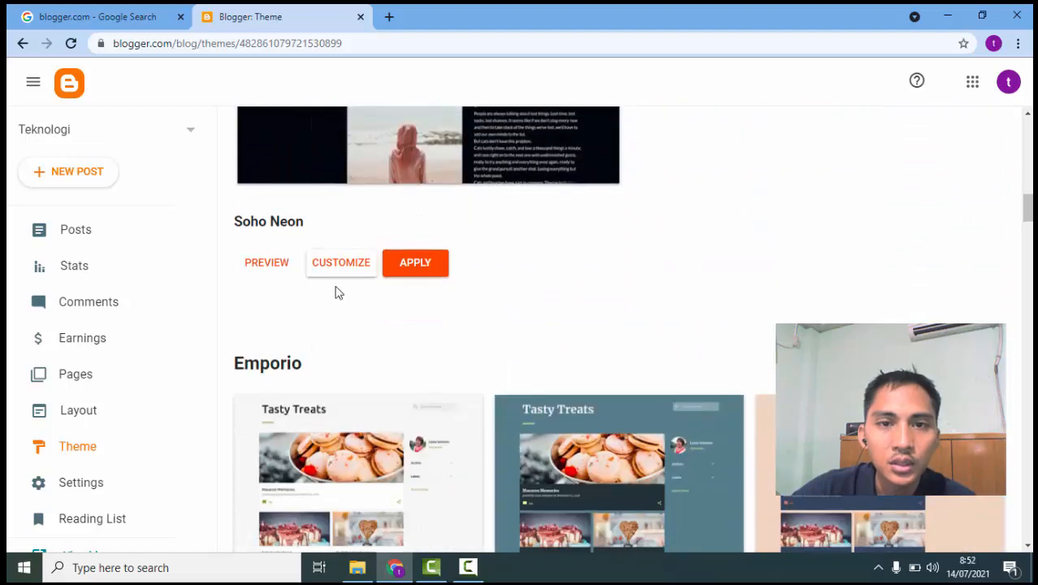
pyautogui.scroll(3, 471, 215)
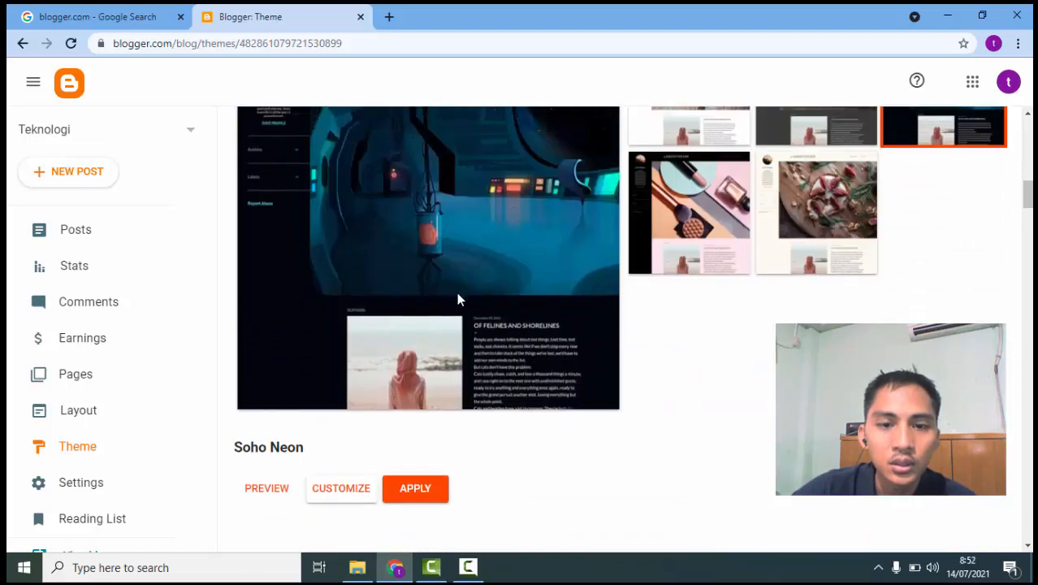
pyautogui.scroll(-2, 423, 351)
pyautogui.click(418, 340)
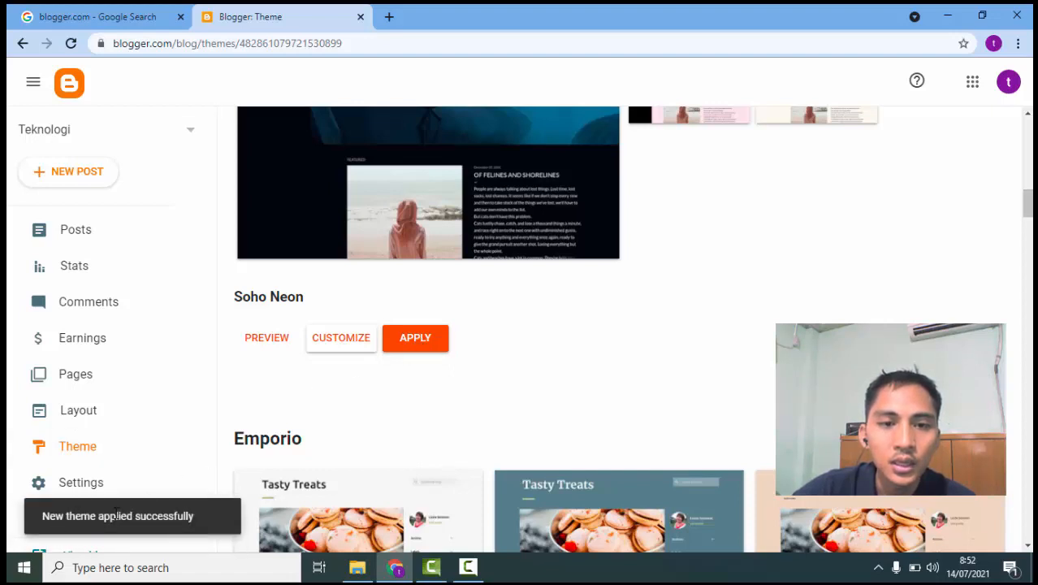
pyautogui.scroll(10, 430, 343)
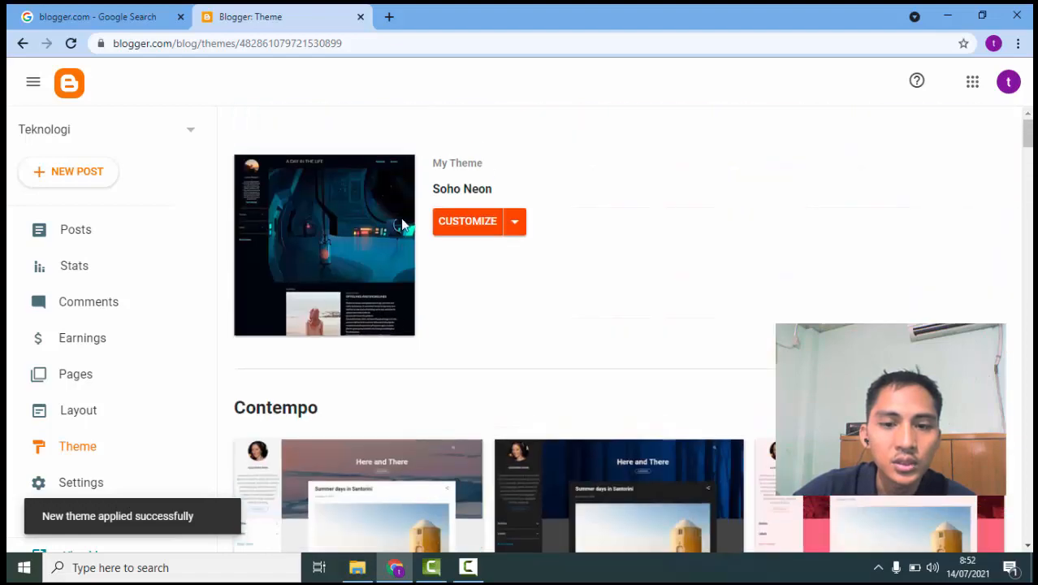
pyautogui.scroll(-4, 341, 273)
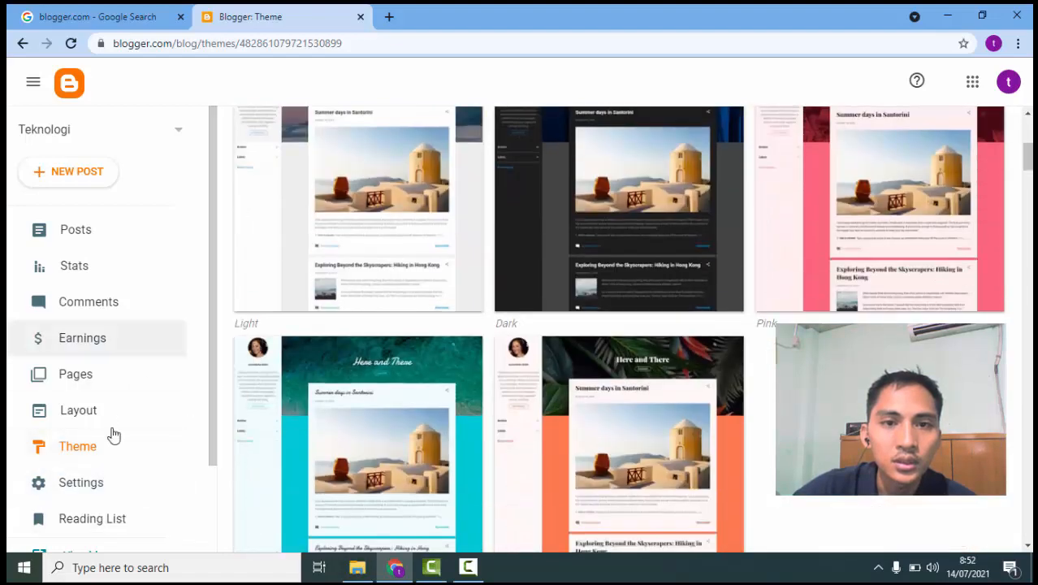
# - Open the blog's Settings and examine the Basic, Privacy and Publishing sections
pyautogui.click(104, 483)
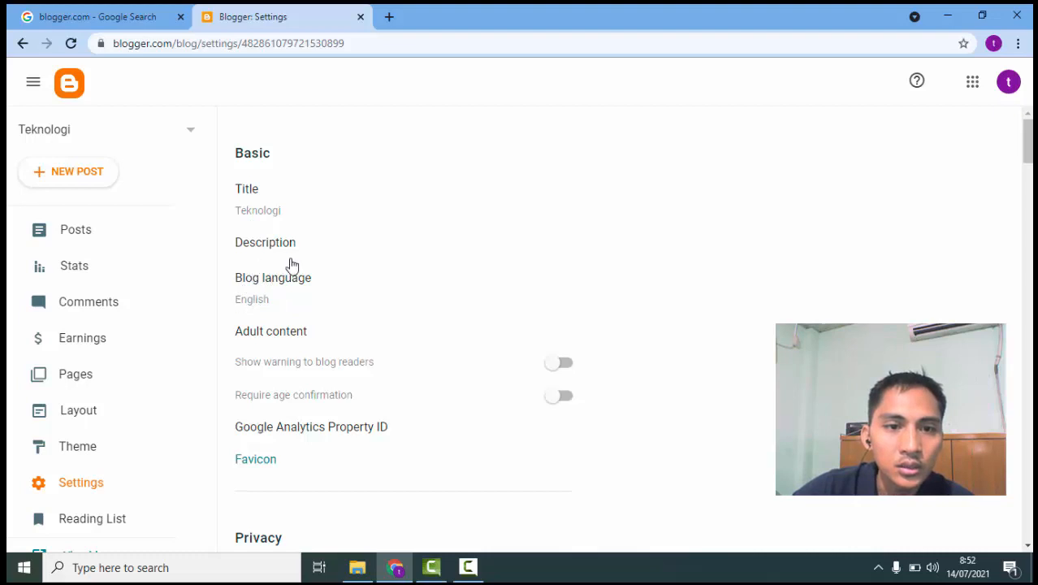
pyautogui.scroll(-4, 297, 332)
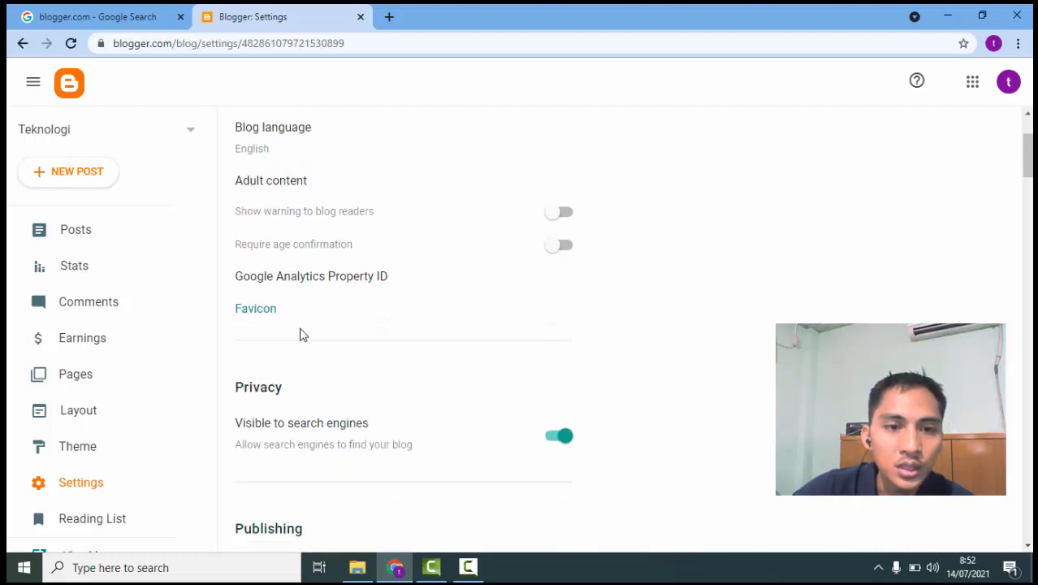
pyautogui.scroll(-2, 329, 332)
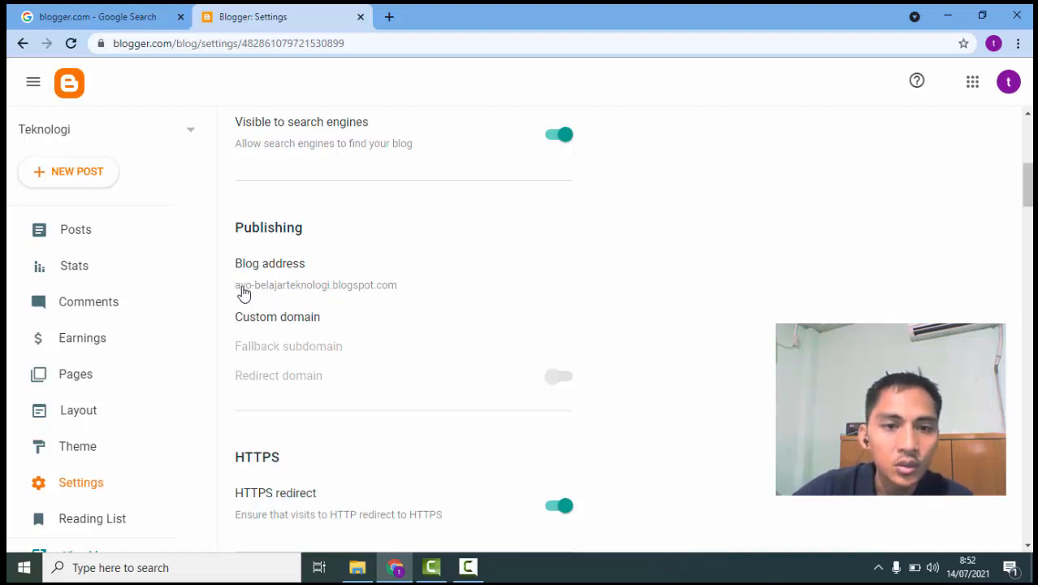
# - Open the blog address in the Publishing settings, copy ayo-belajarteknologi and save the address as it is
pyautogui.moveTo(236, 288); pyautogui.dragTo(397, 283)
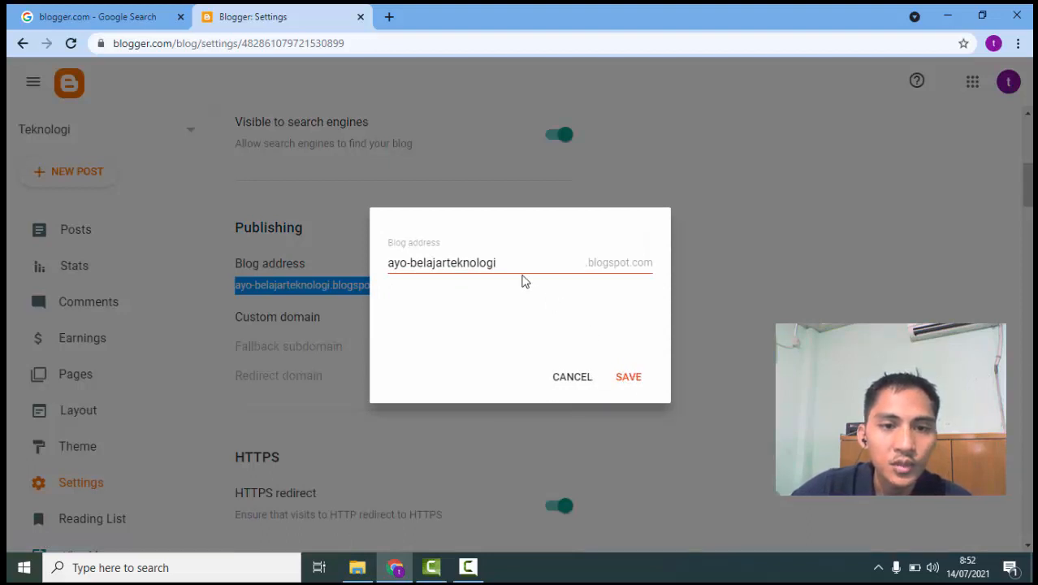
pyautogui.click(518, 262)
pyautogui.hotkey('ctrl', 'shift', 'Left')
pyautogui.hotkey('ctrl', 'shift', 'Left')
pyautogui.hotkey('ctrl', 'c')
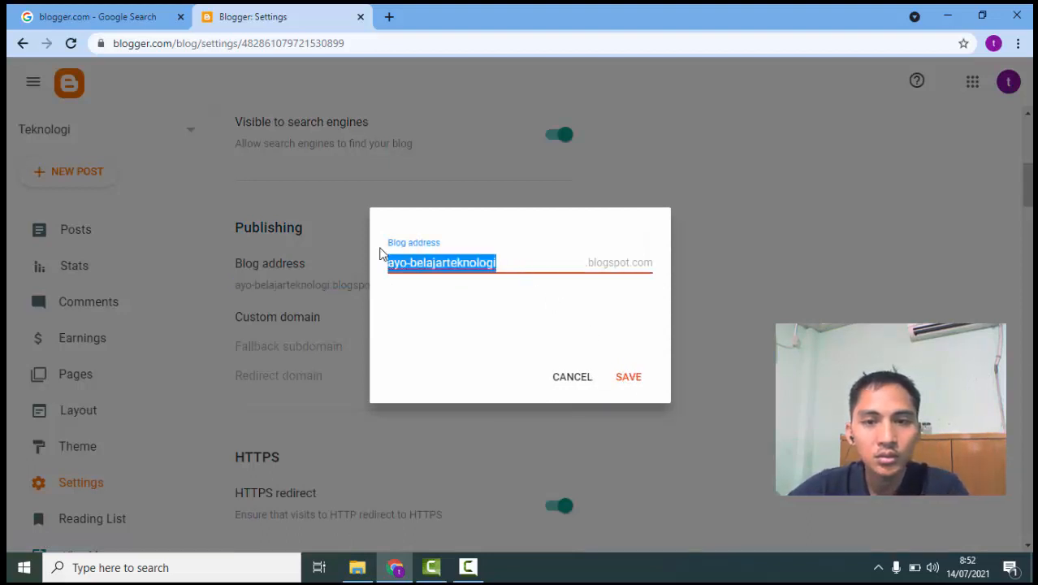
pyautogui.click(627, 378)
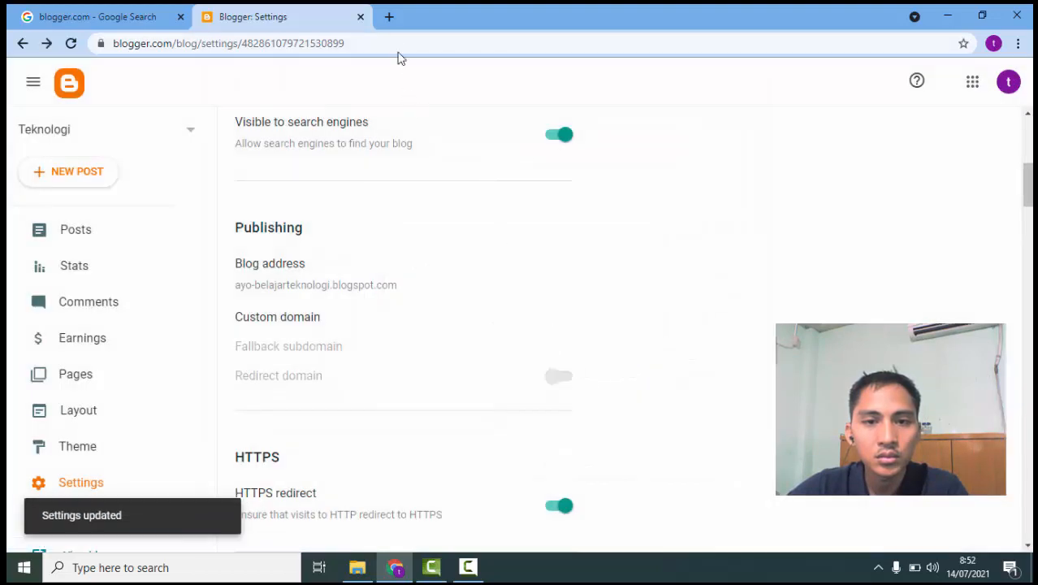
# - Search Google for the copied blog address in a new browser tab, look over the results and close that tab
pyautogui.click(388, 16)
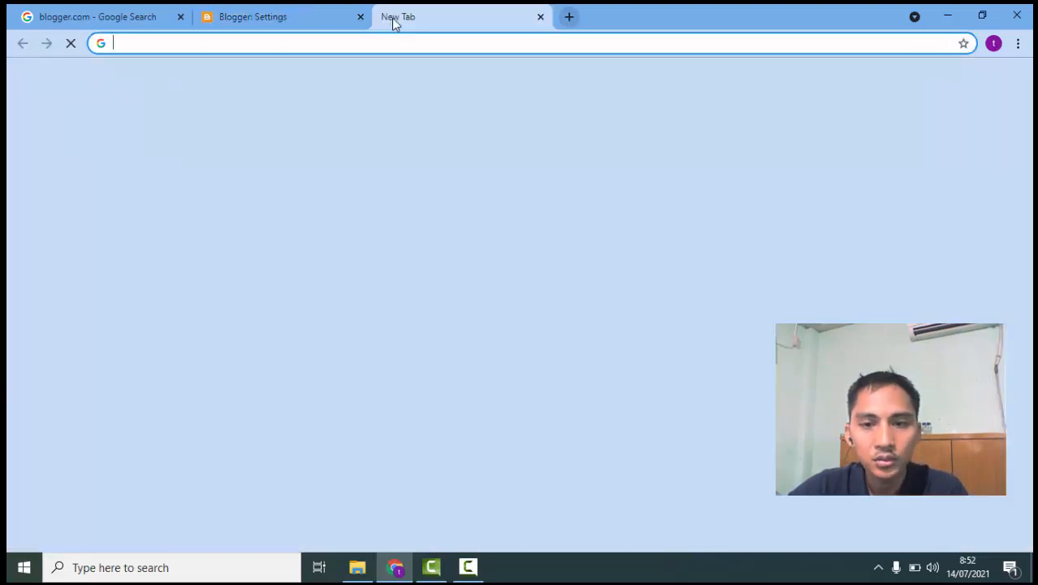
pyautogui.hotkey('ctrl', 'v')
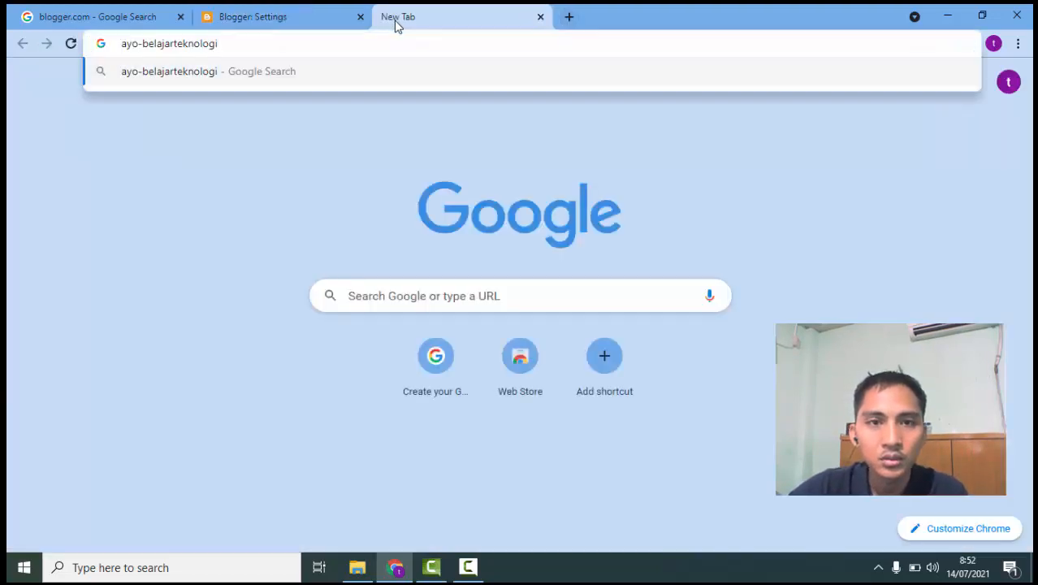
pyautogui.press('Return')
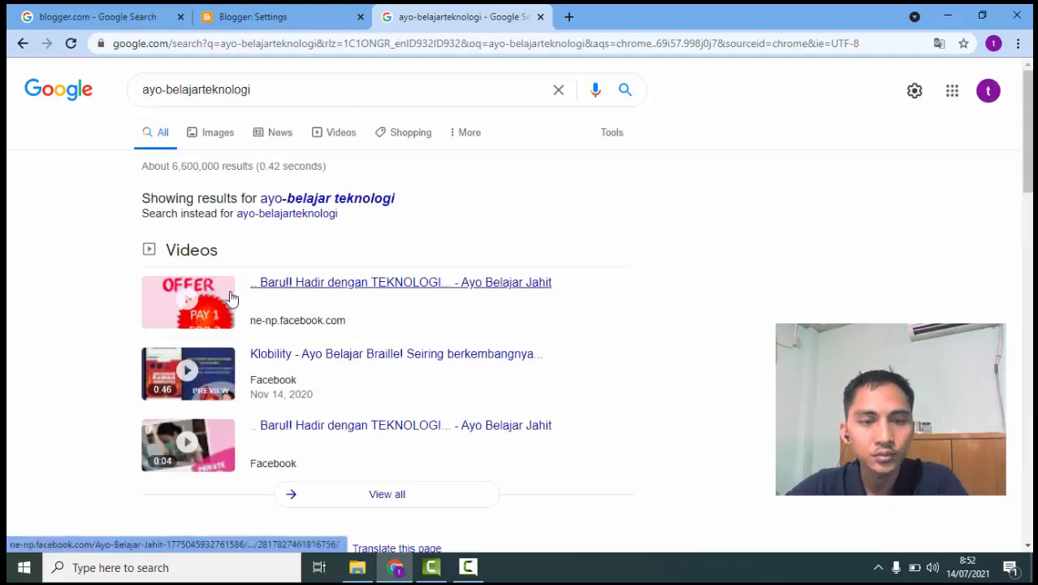
pyautogui.click(315, 200)
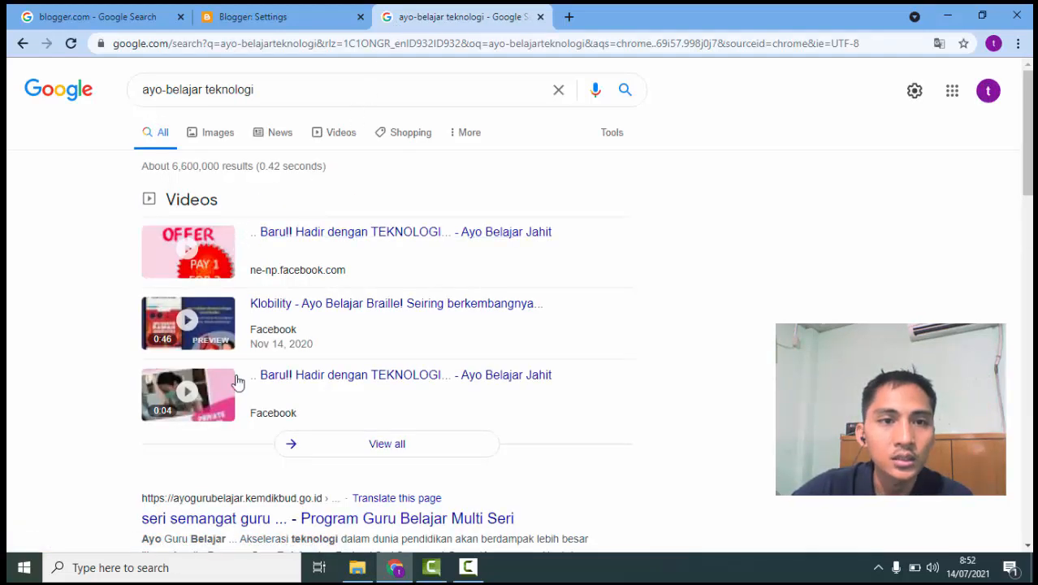
pyautogui.scroll(-3, 235, 361)
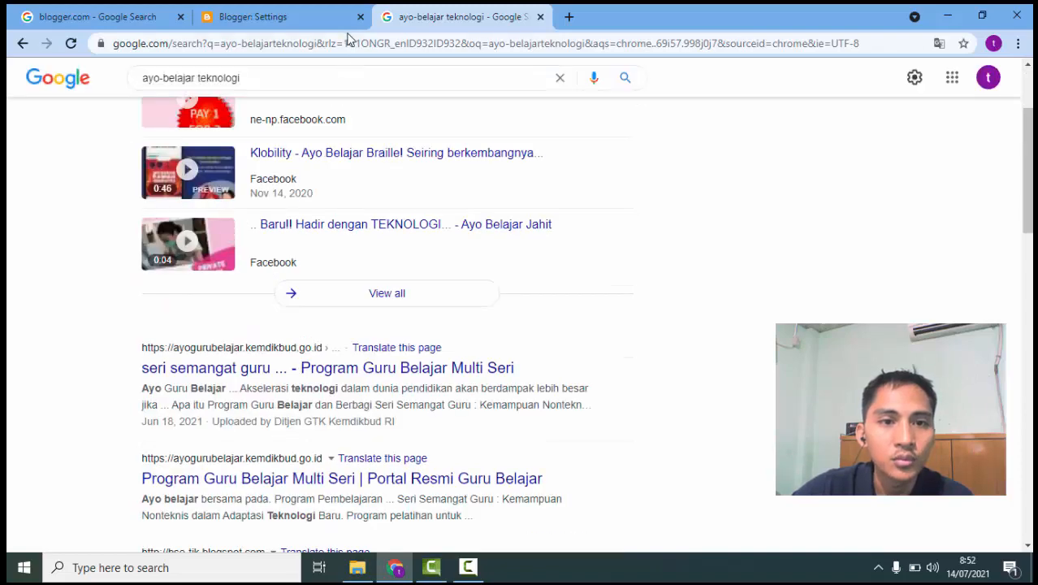
pyautogui.click(542, 16)
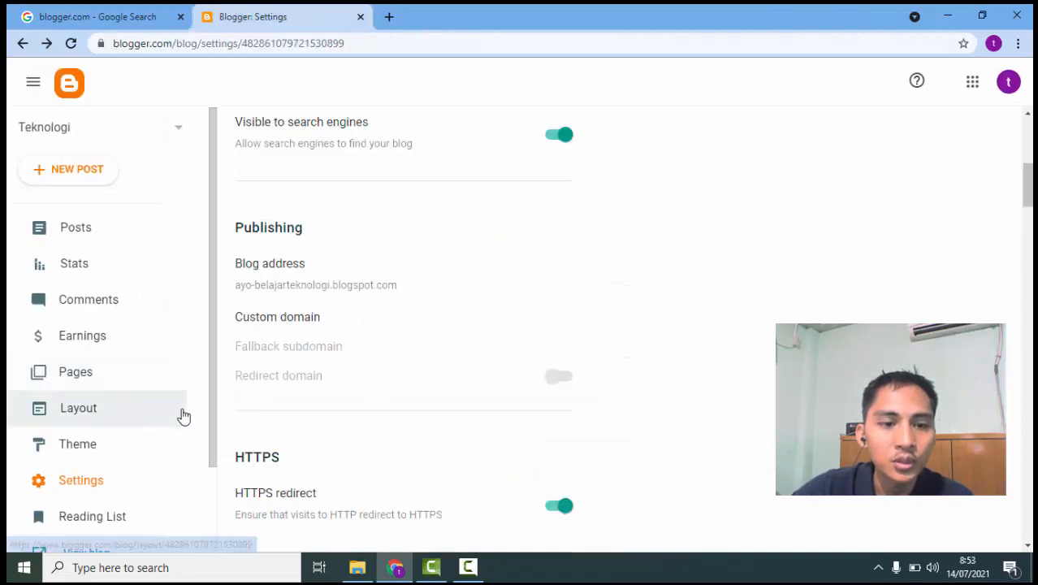
# - Open the blog's Reading List and look through the Blogger Buzz articles
pyautogui.scroll(-1, 170, 418)
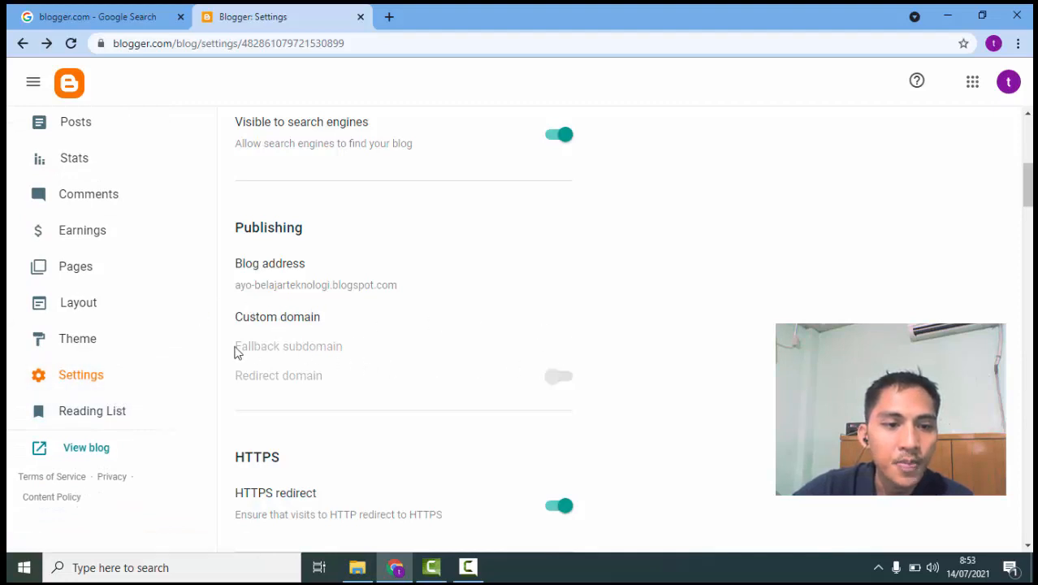
pyautogui.click(93, 415)
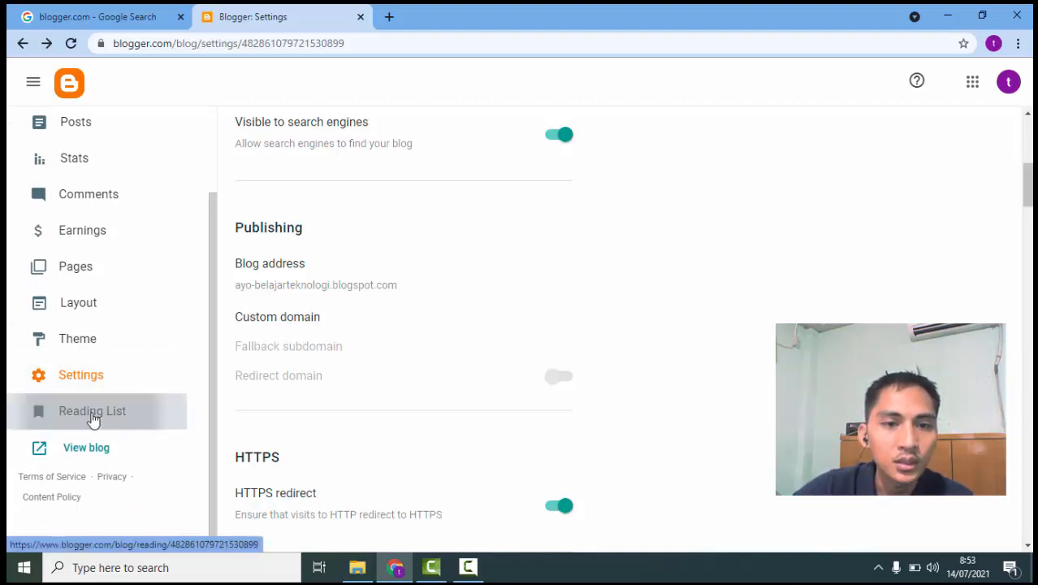
pyautogui.scroll(-2, 403, 289)
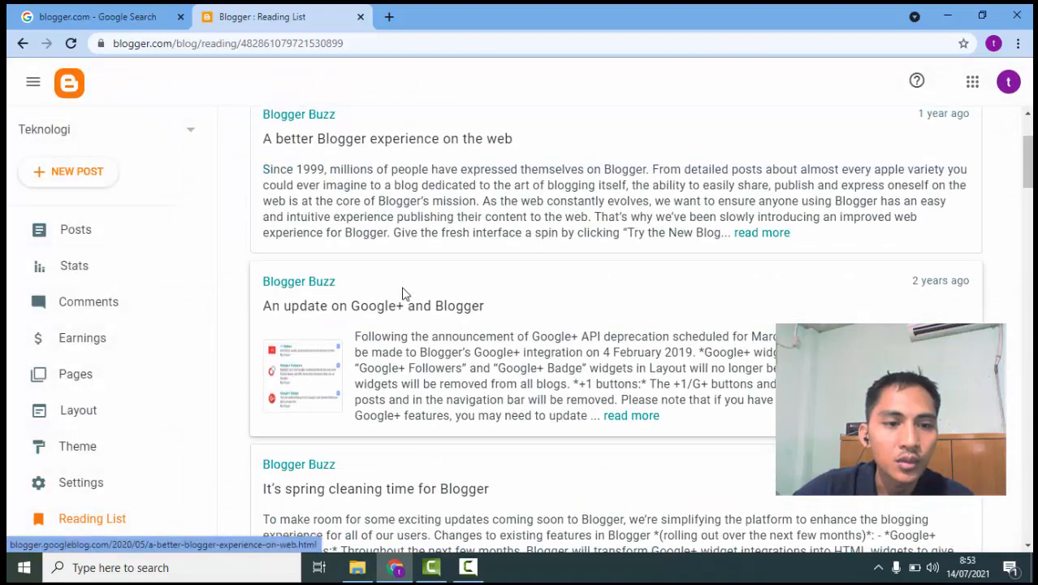
pyautogui.scroll(-4, 369, 308)
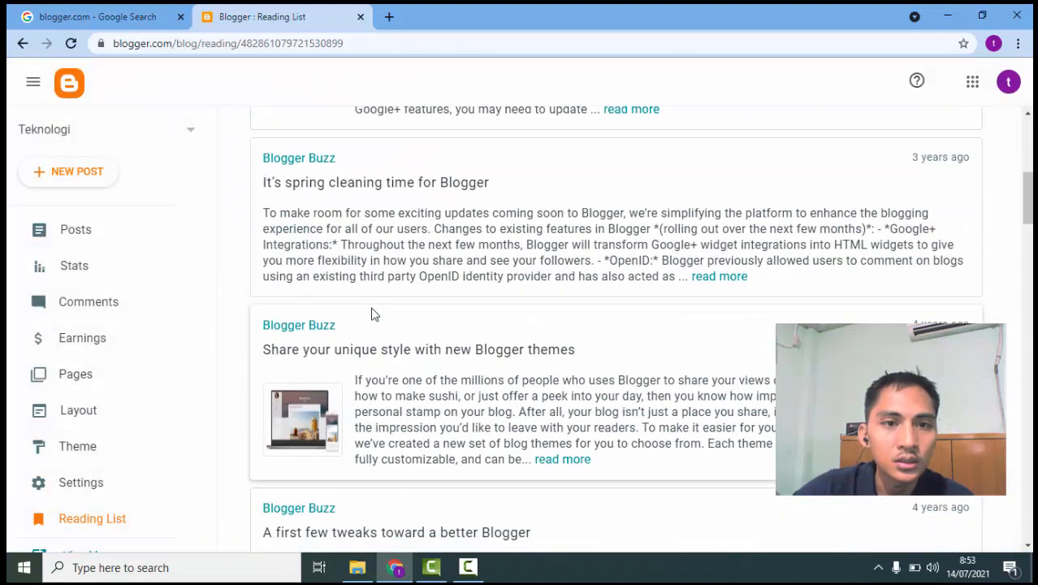
pyautogui.scroll(1, 373, 314)
pyautogui.scroll(-11, 422, 333)
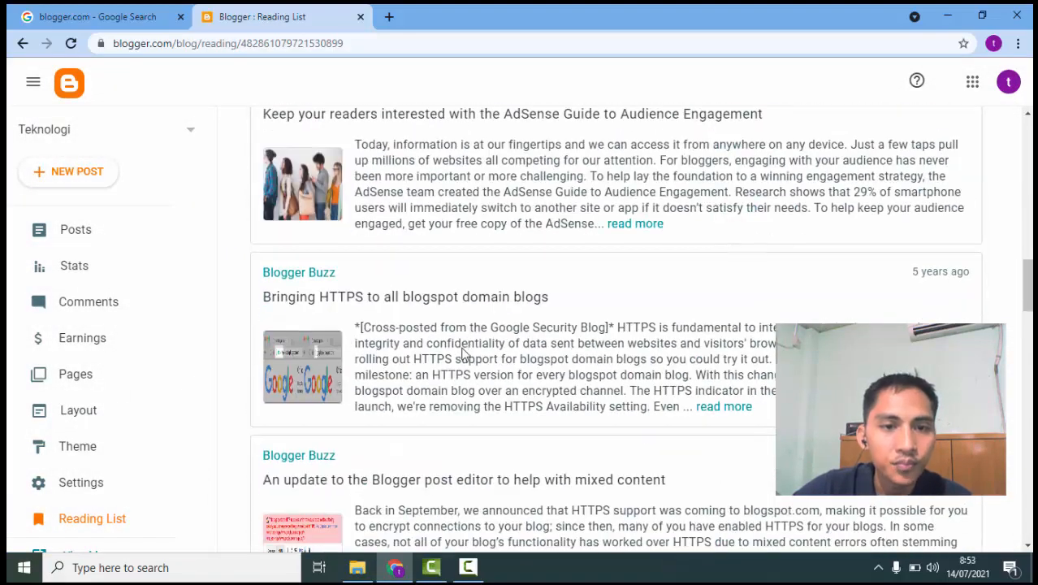
pyautogui.scroll(-5, 463, 351)
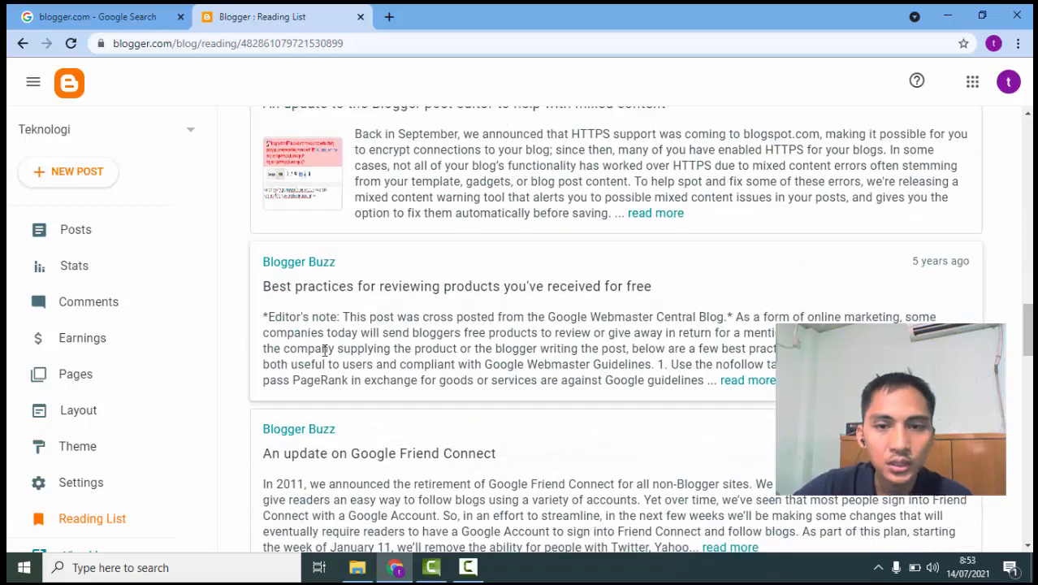
pyautogui.scroll(-7, 325, 349)
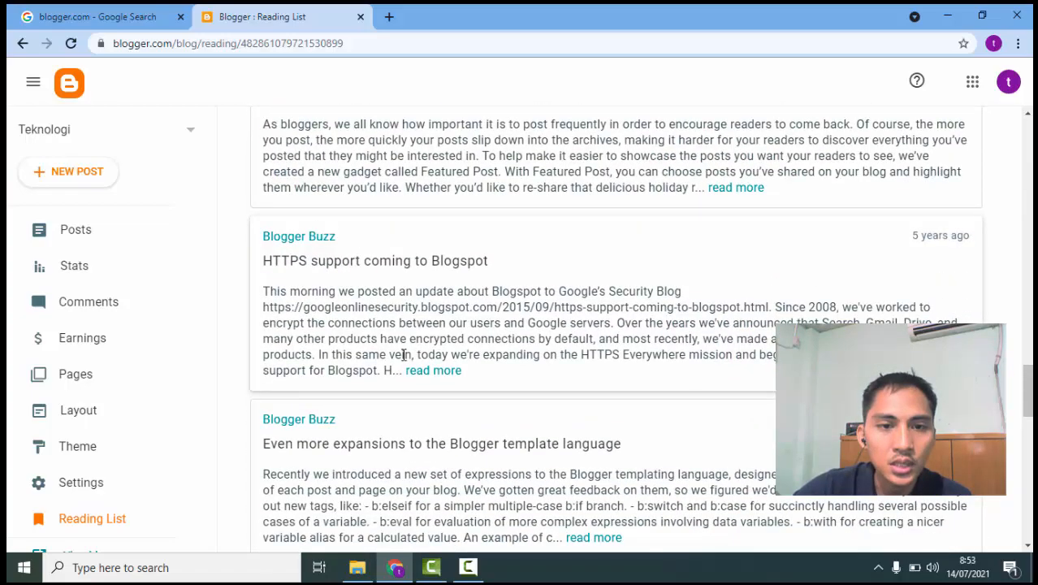
pyautogui.scroll(-2, 423, 345)
pyautogui.scroll(-2, 280, 340)
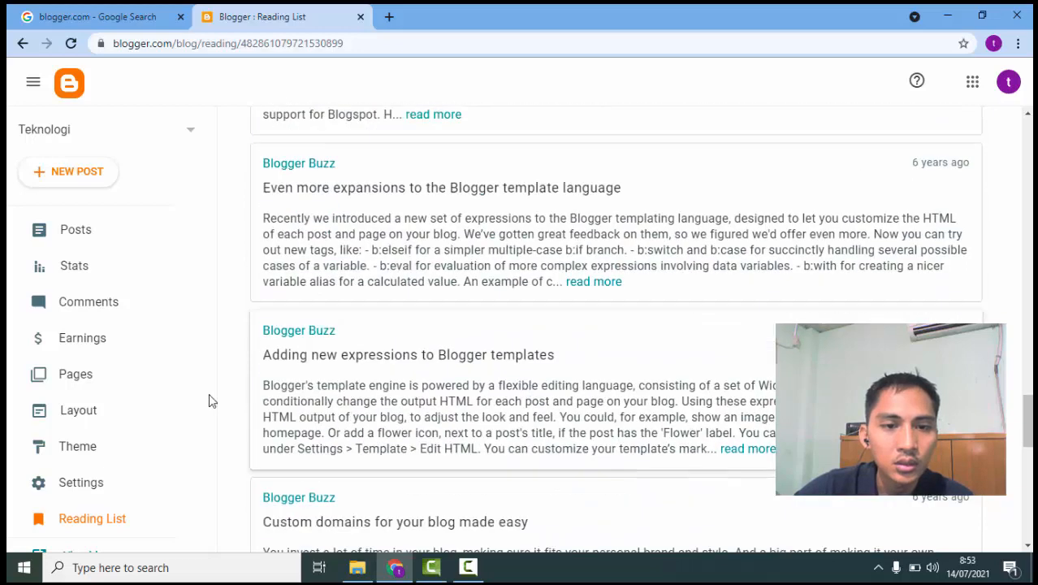
# - View the live Teknologi blog, visit the author's profile from its menu and close that browser tab
pyautogui.scroll(-2, 154, 481)
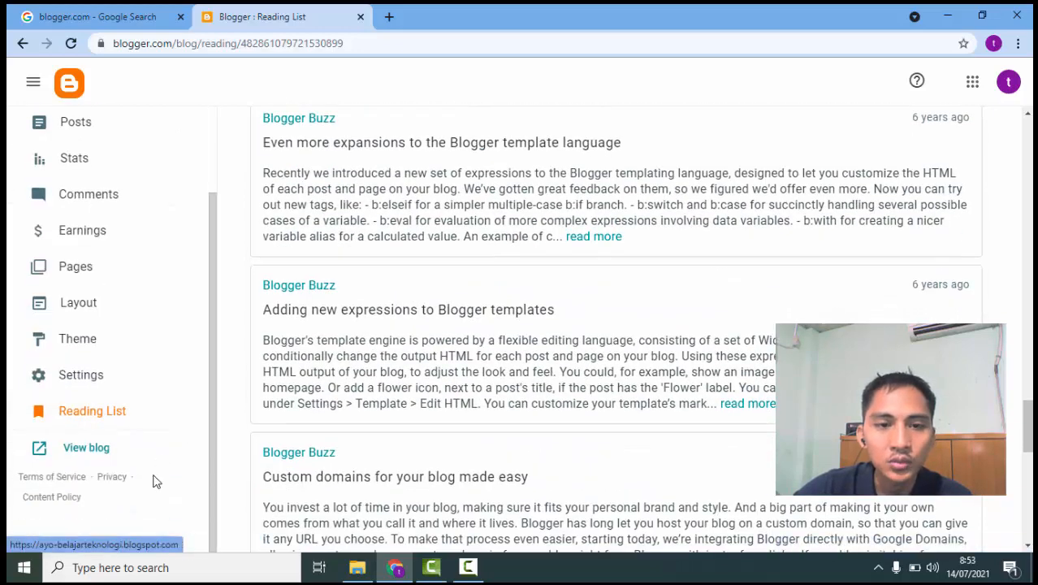
pyautogui.click(87, 450)
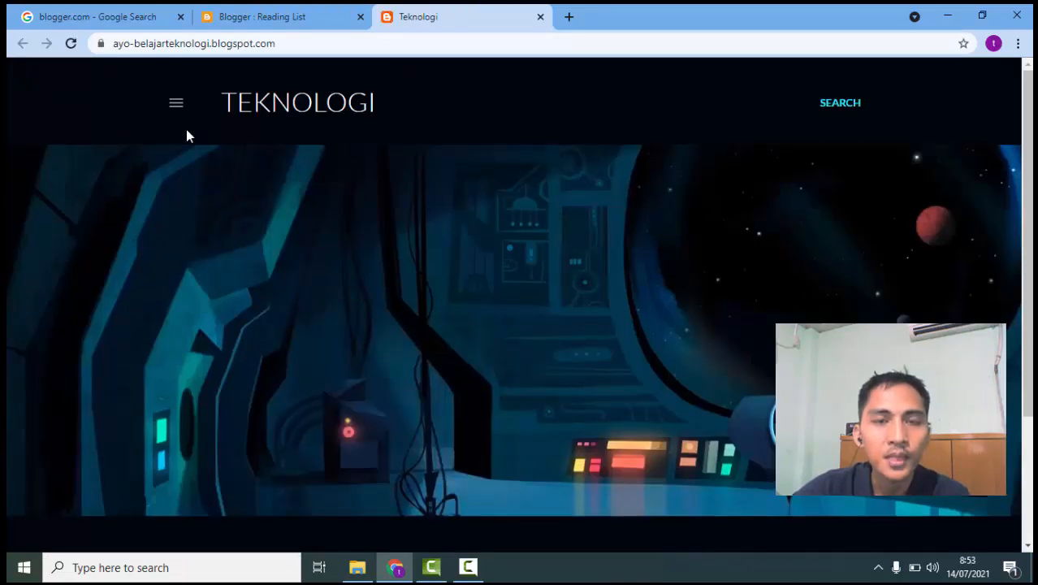
pyautogui.click(178, 106)
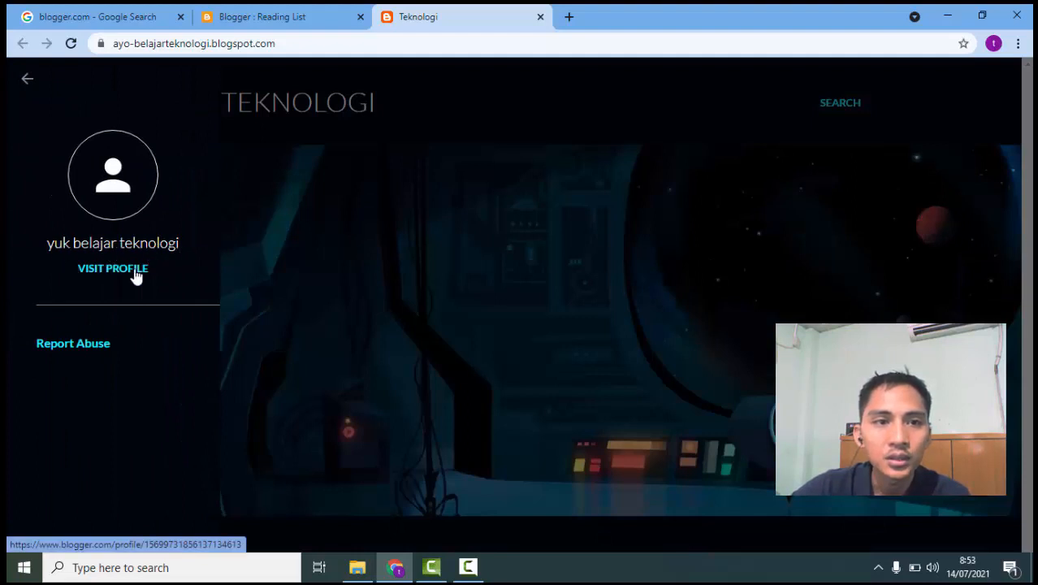
pyautogui.click(110, 272)
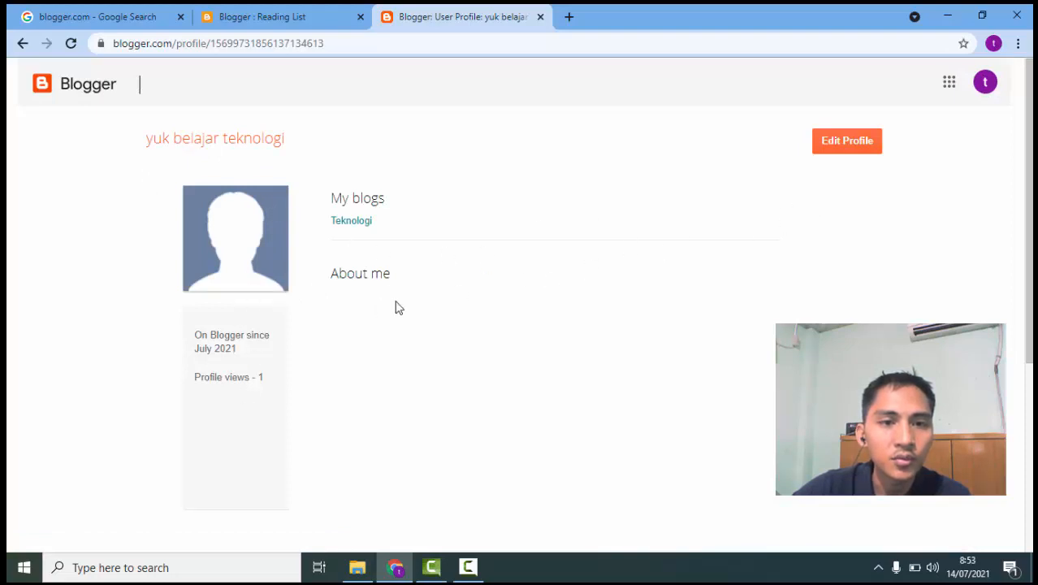
pyautogui.tripleClick(350, 273)
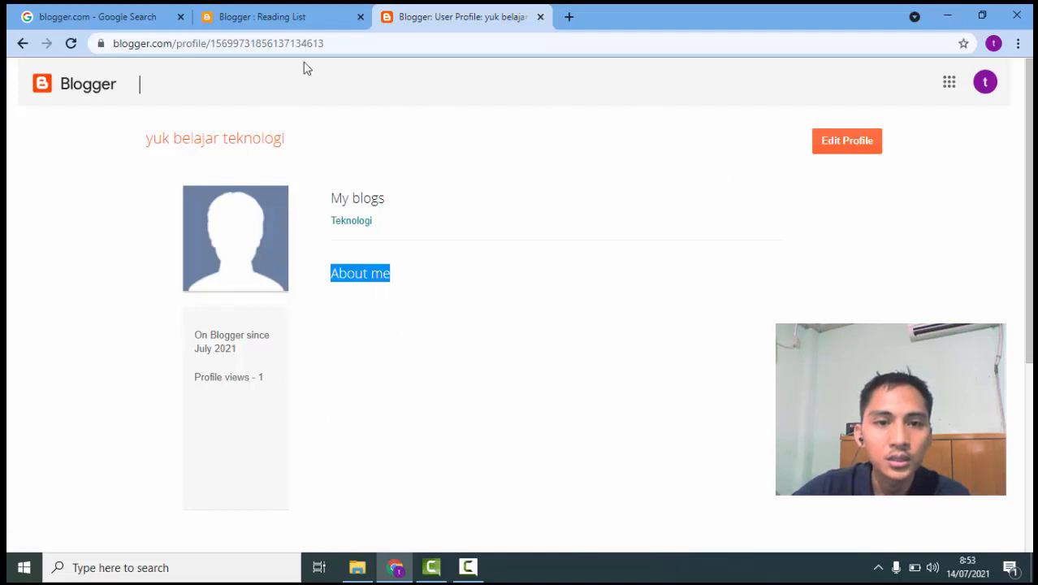
pyautogui.click(540, 16)
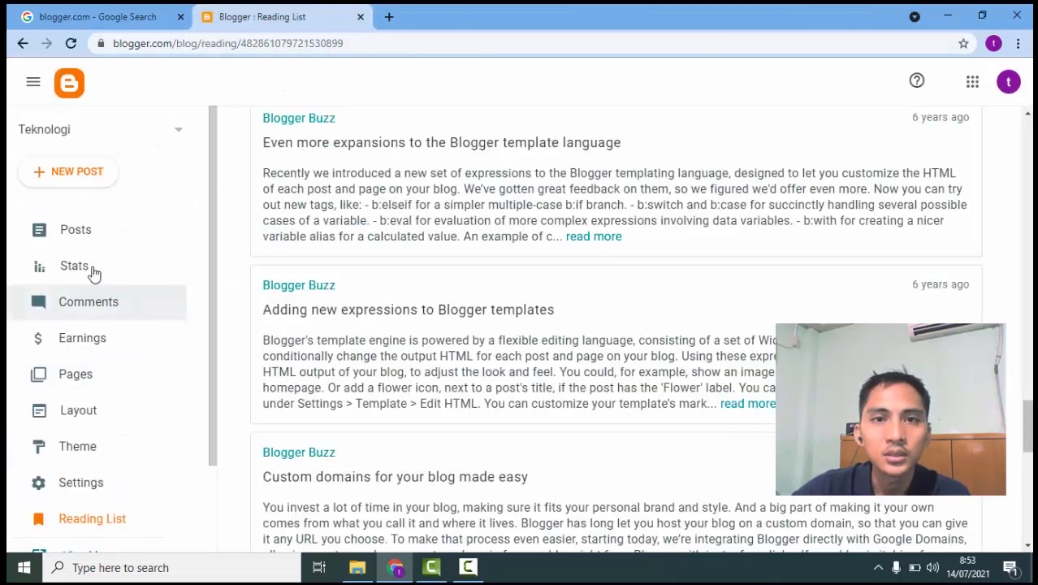
# - Look over the list of blog management sections and open the Posts section
pyautogui.scroll(-2, 98, 309)
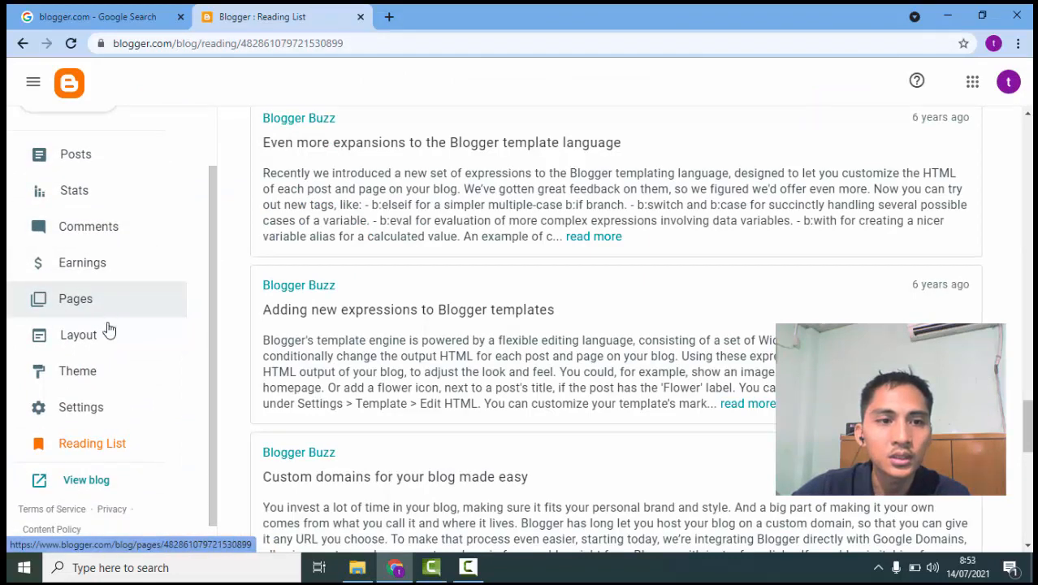
pyautogui.scroll(2, 132, 341)
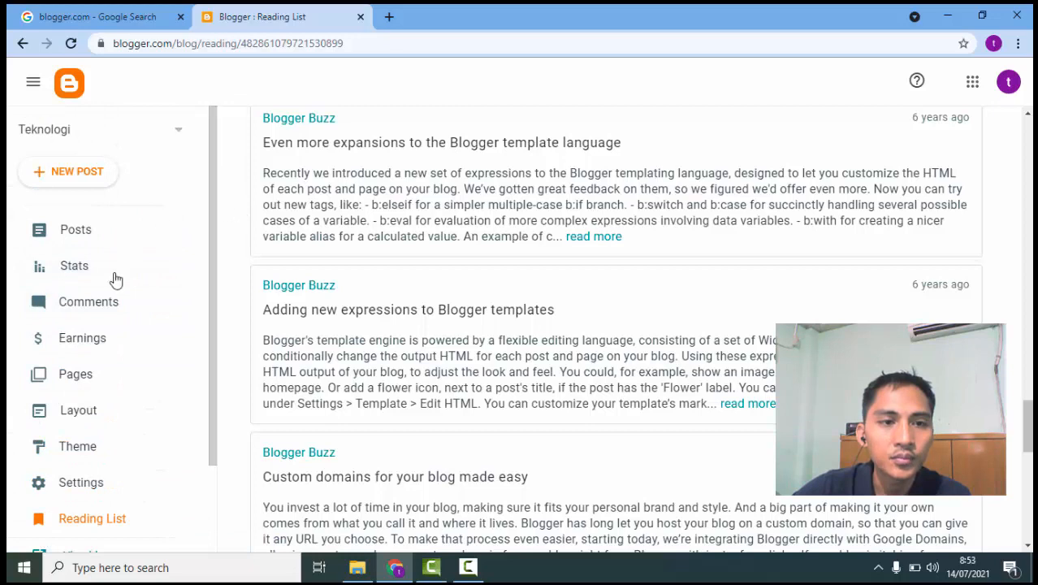
pyautogui.click(91, 230)
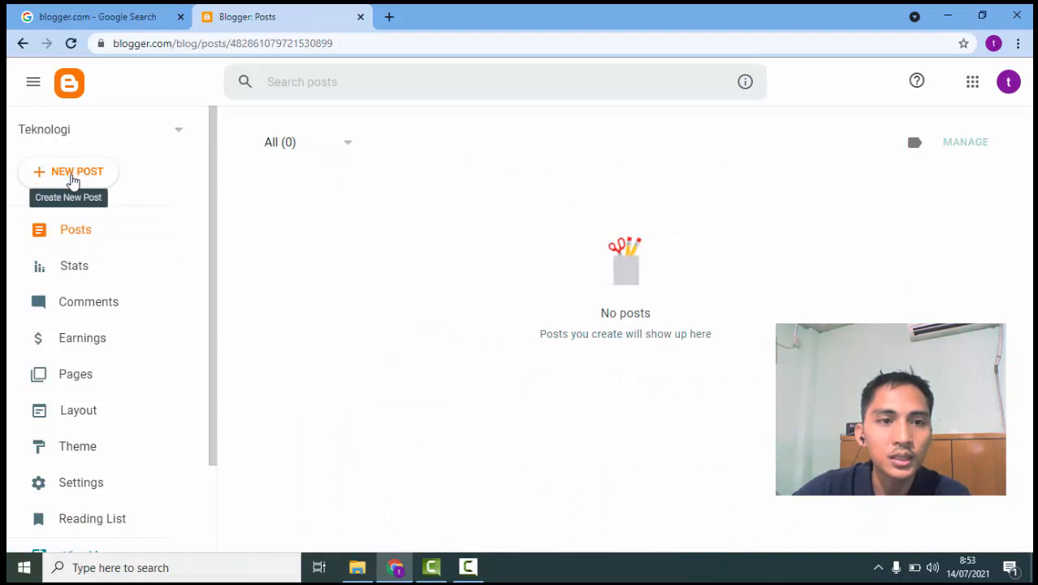
# - Open the customizer for the Soho Neon theme and start changing its background image
pyautogui.scroll(-2, 90, 309)
pyautogui.click(95, 378)
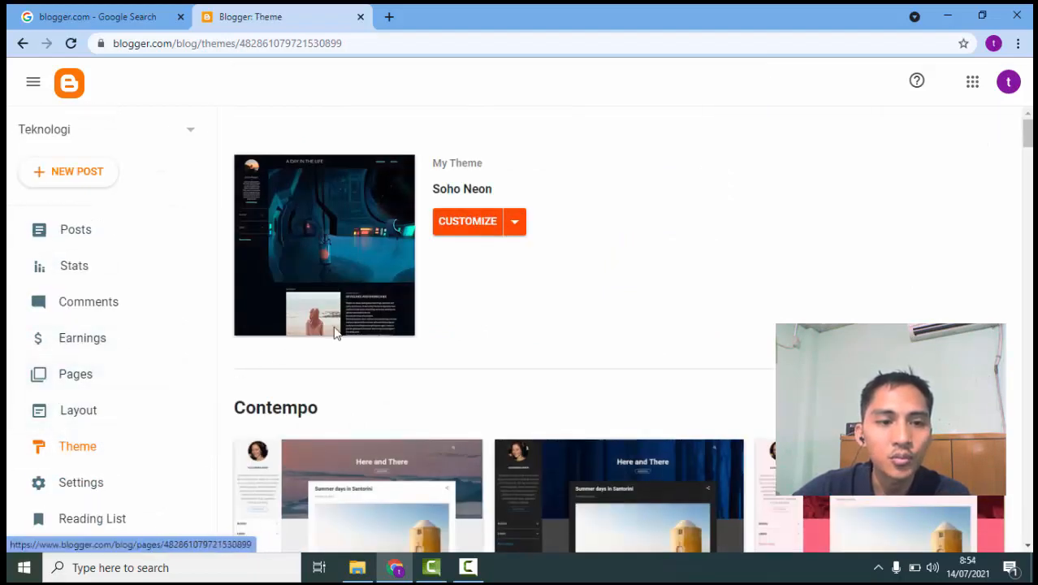
pyautogui.click(469, 229)
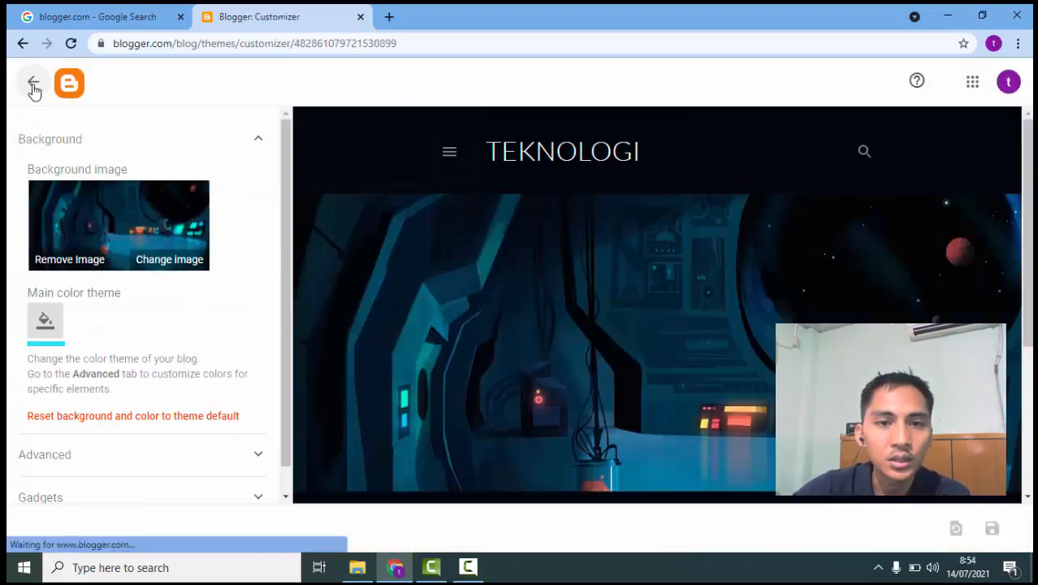
pyautogui.click(33, 85)
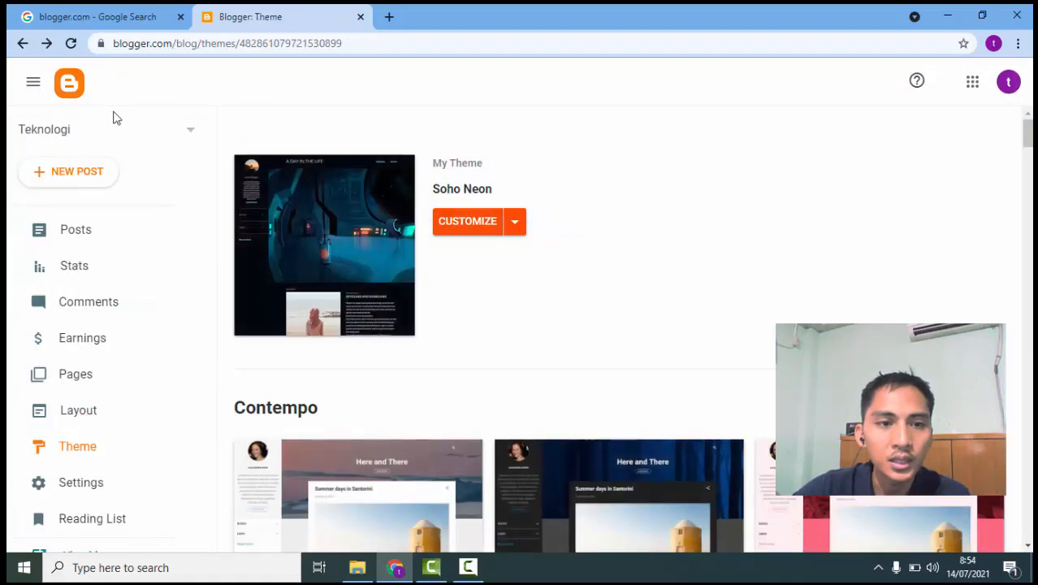
pyautogui.click(465, 228)
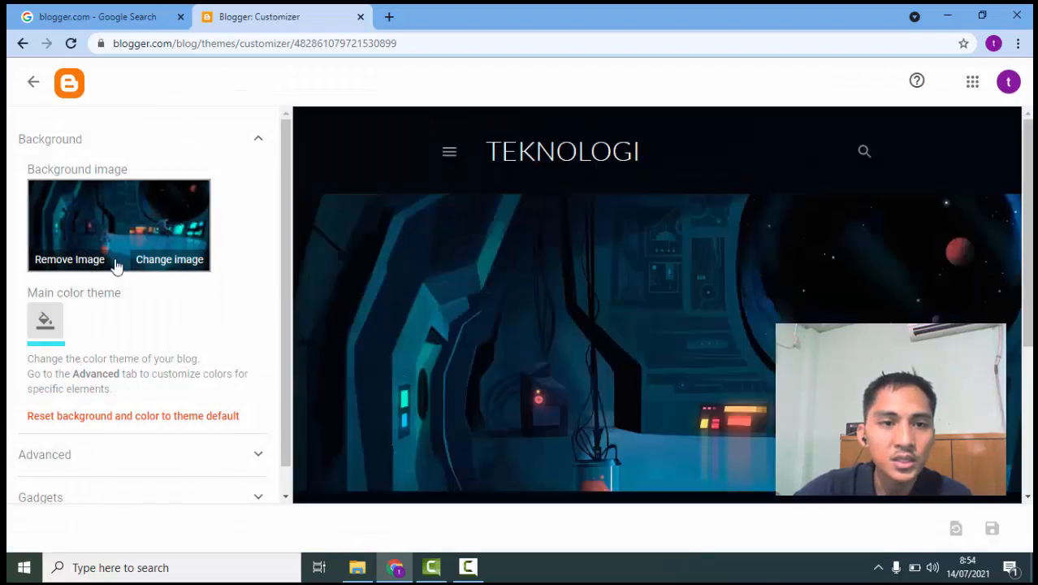
pyautogui.click(165, 262)
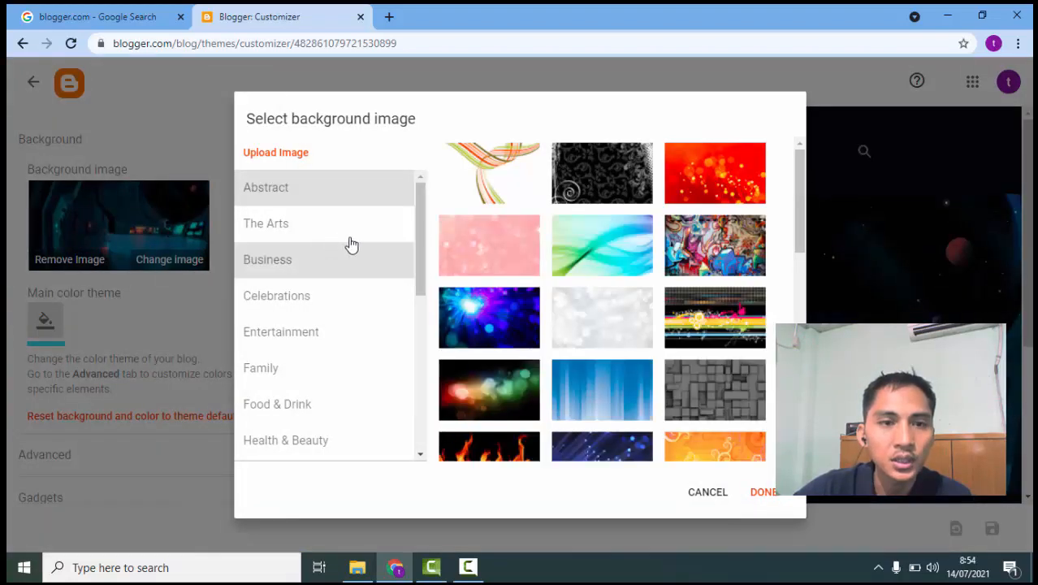
# - Browse the built-in background image categories, including Abstract, The Arts and Celebrations
pyautogui.click(274, 195)
pyautogui.click(281, 227)
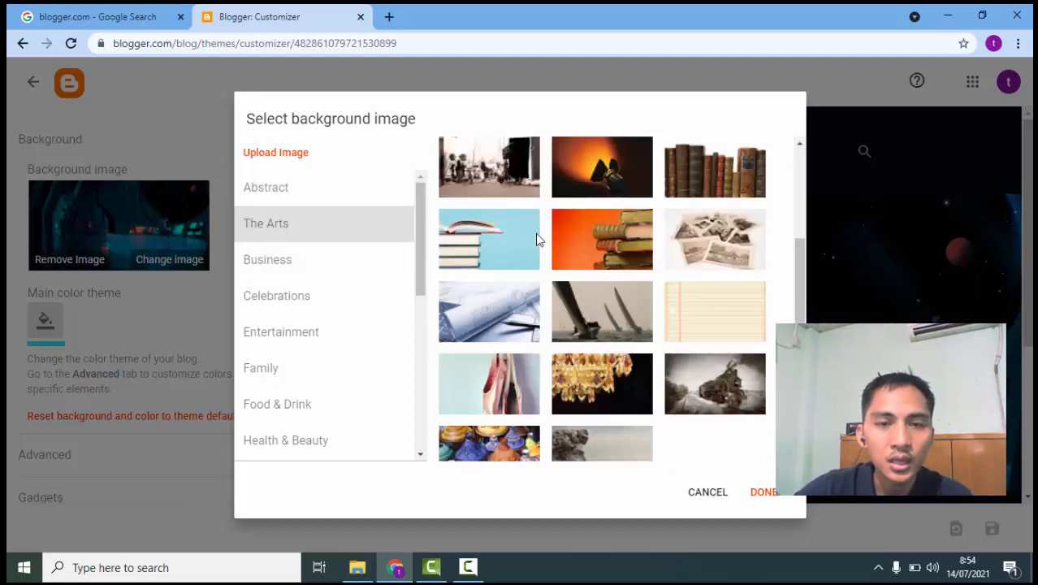
pyautogui.click(284, 313)
pyautogui.click(266, 195)
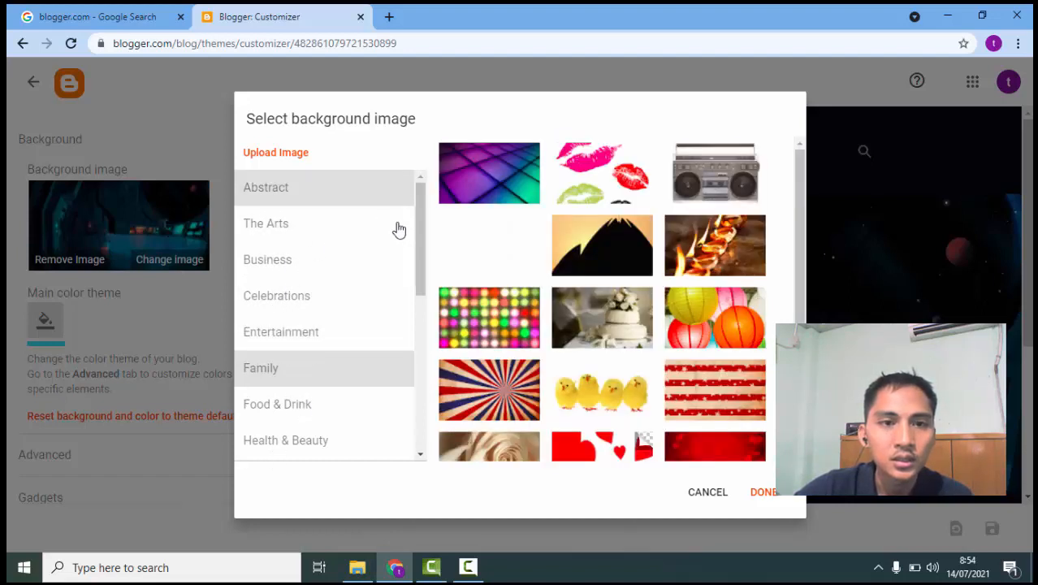
pyautogui.scroll(-1, 424, 284)
pyautogui.moveTo(425, 284); pyautogui.dragTo(418, 182)
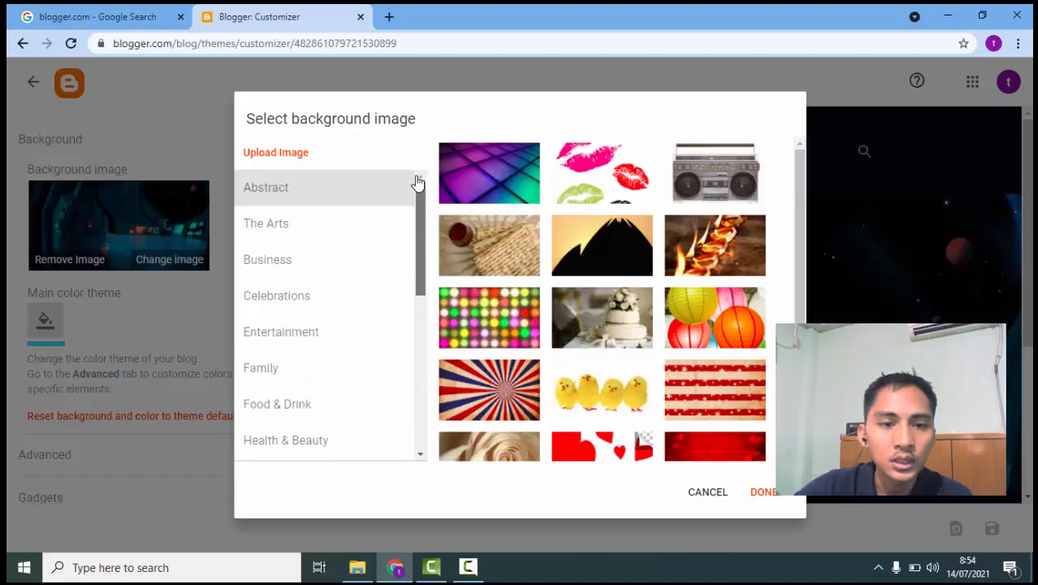
# - Upload the image KOMPUTR2 from the Downloads folder as the background image
pyautogui.click(268, 156)
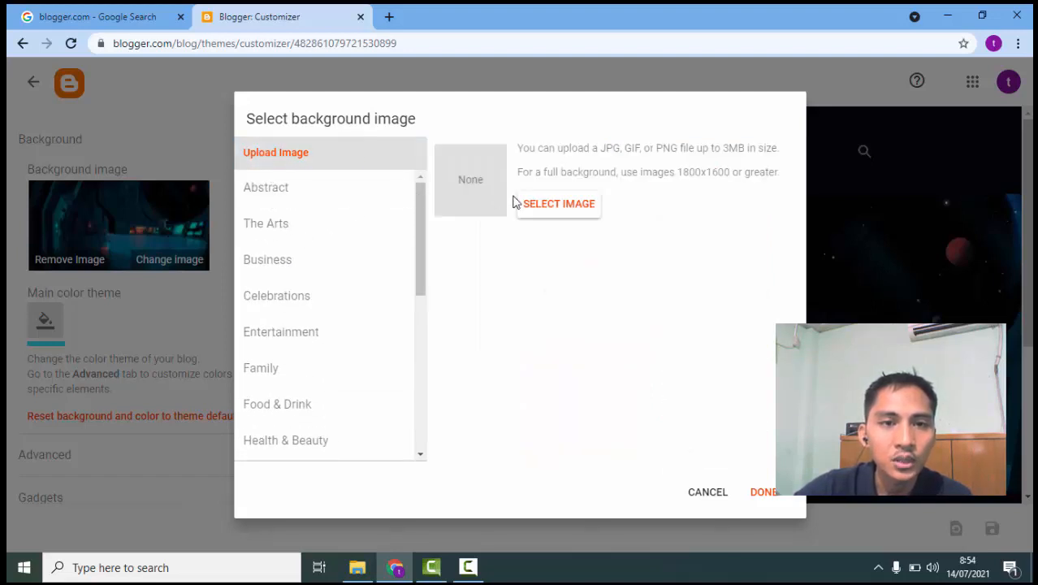
pyautogui.click(548, 213)
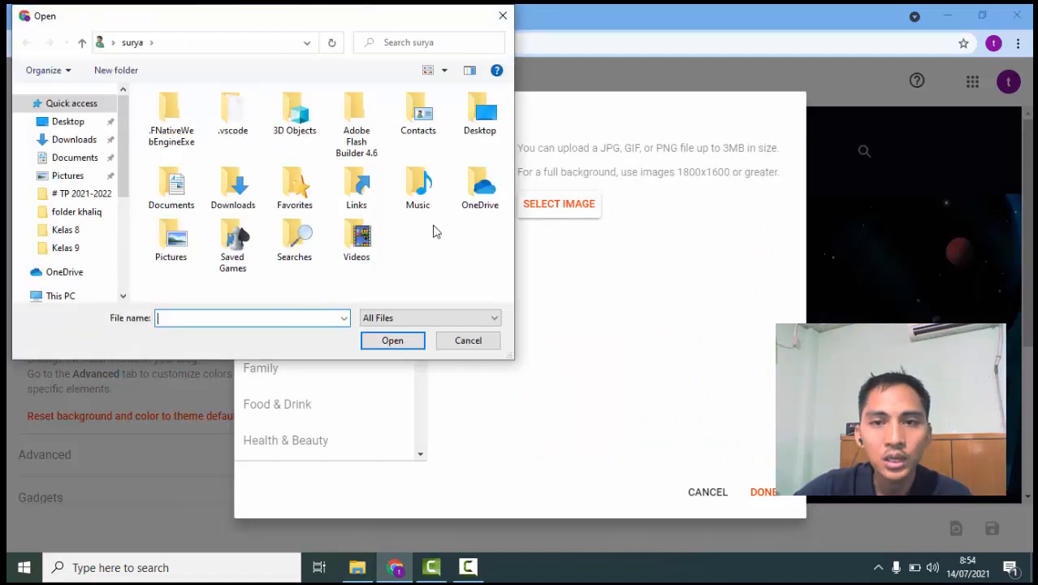
pyautogui.click(74, 141)
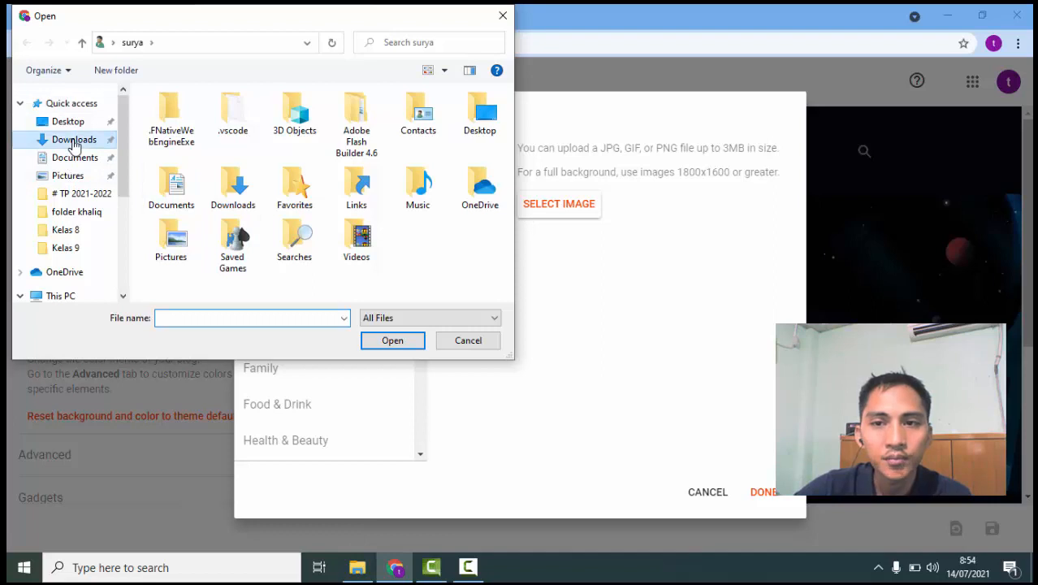
pyautogui.scroll(-1, 178, 210)
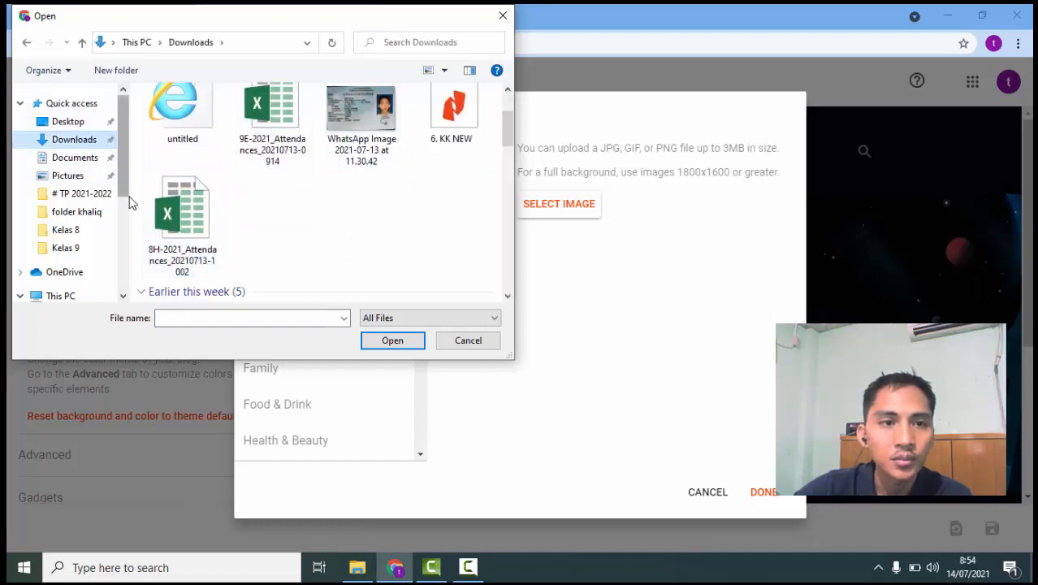
pyautogui.scroll(-5, 324, 236)
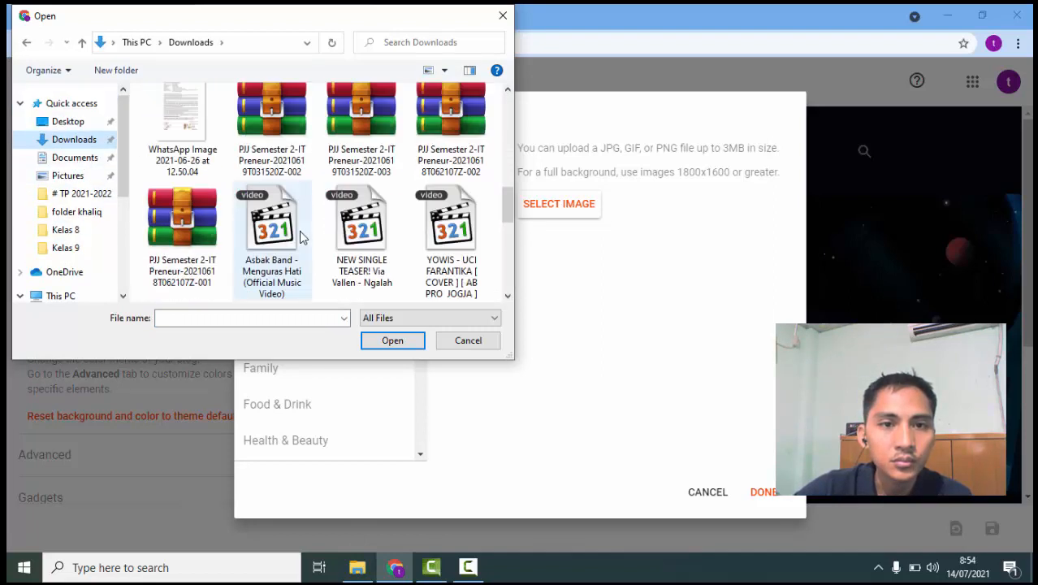
pyautogui.scroll(4, 316, 230)
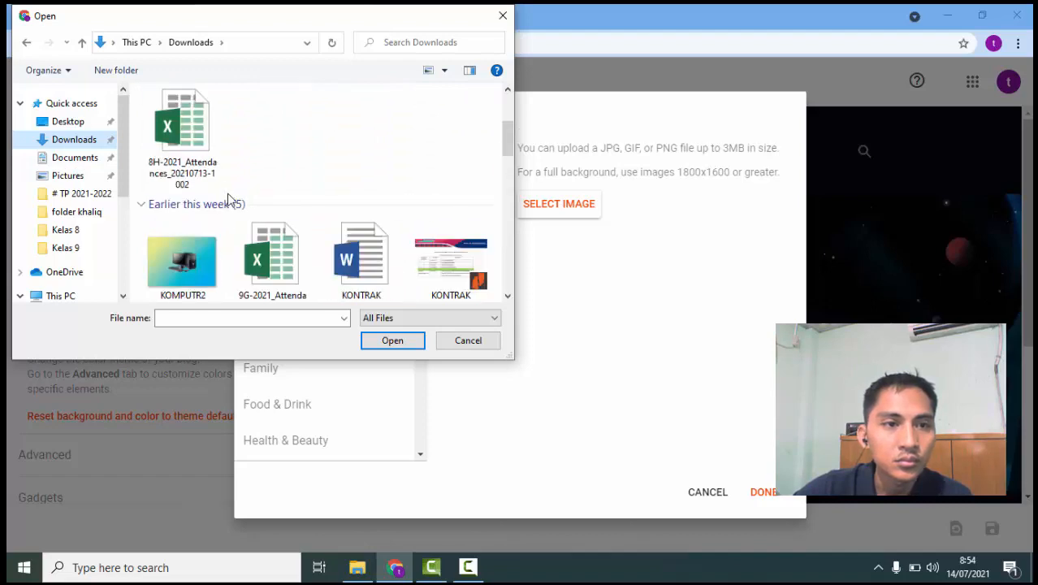
pyautogui.click(184, 280)
pyautogui.click(391, 341)
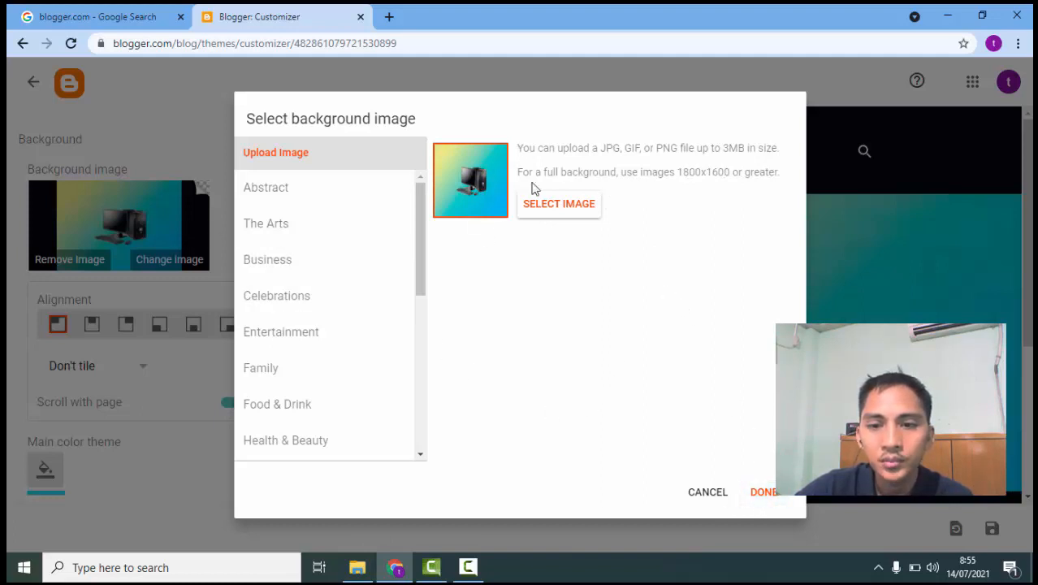
# - Accept the uploaded background image and check how it looks in the blog preview
pyautogui.click(756, 497)
pyautogui.scroll(-3, 760, 387)
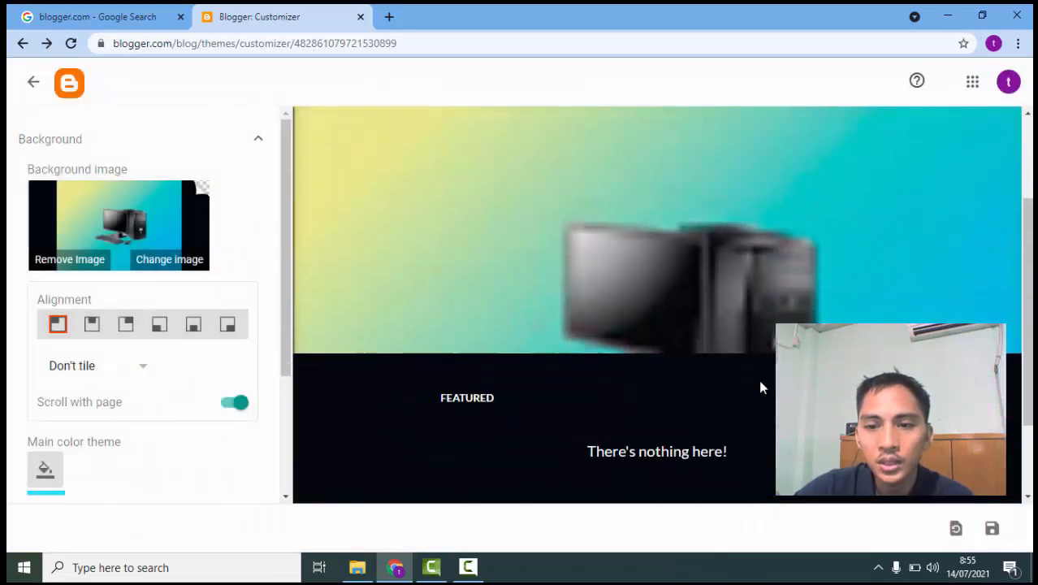
pyautogui.scroll(1, 750, 367)
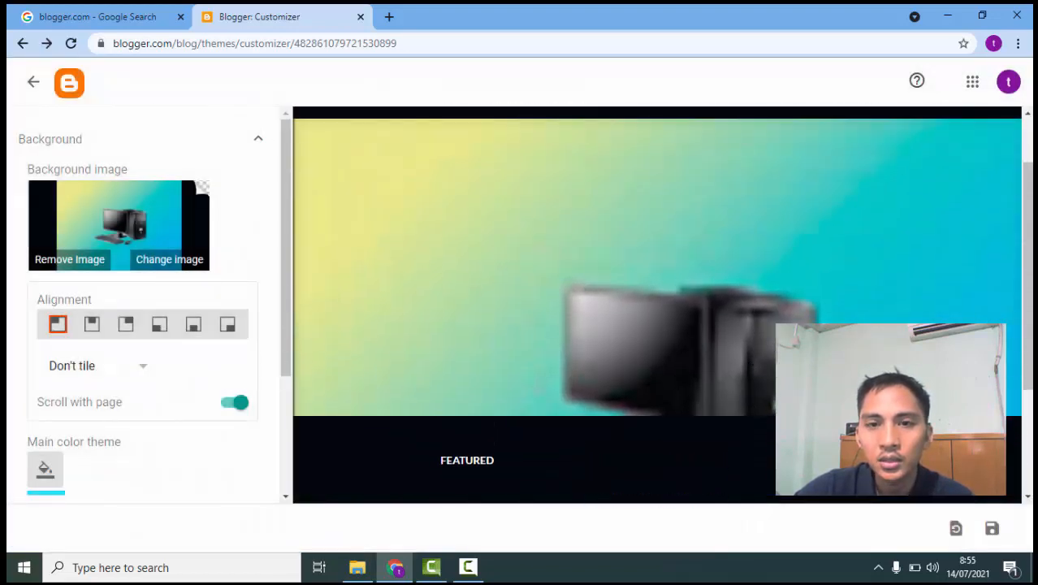
pyautogui.scroll(-2, 733, 331)
pyautogui.scroll(2, 723, 331)
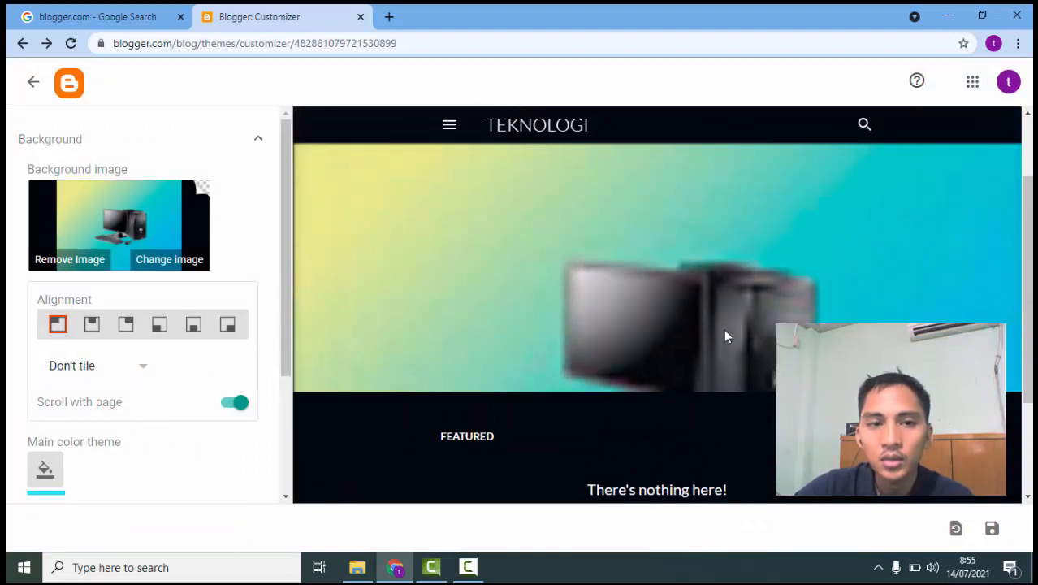
# - Check the background in the blog preview, align the image to top center and set its tiling to Tile
pyautogui.scroll(1, 724, 328)
pyautogui.scroll(-2, 747, 322)
pyautogui.scroll(1, 720, 321)
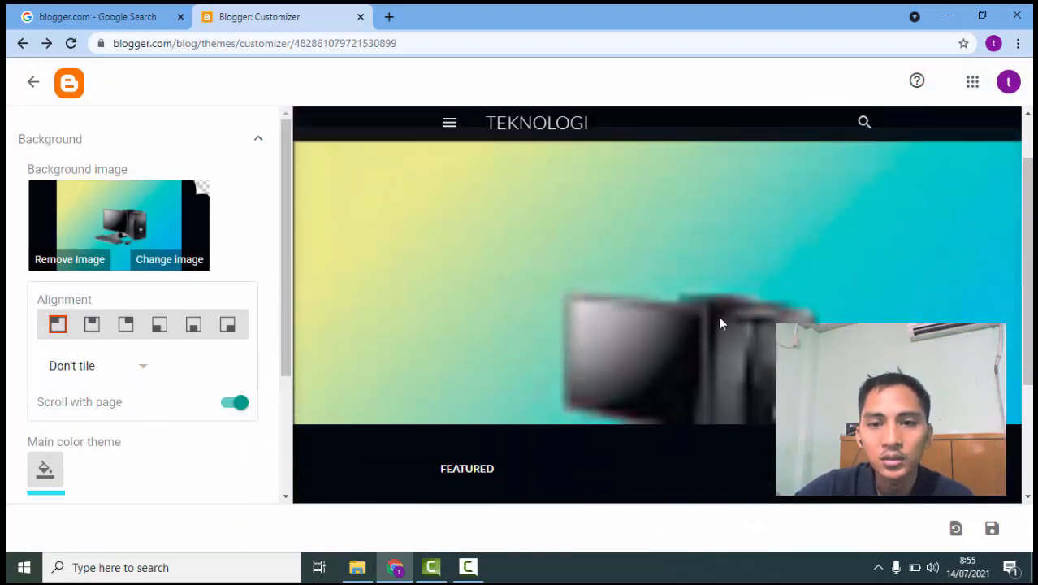
pyautogui.scroll(-1, 719, 323)
pyautogui.scroll(2, 621, 337)
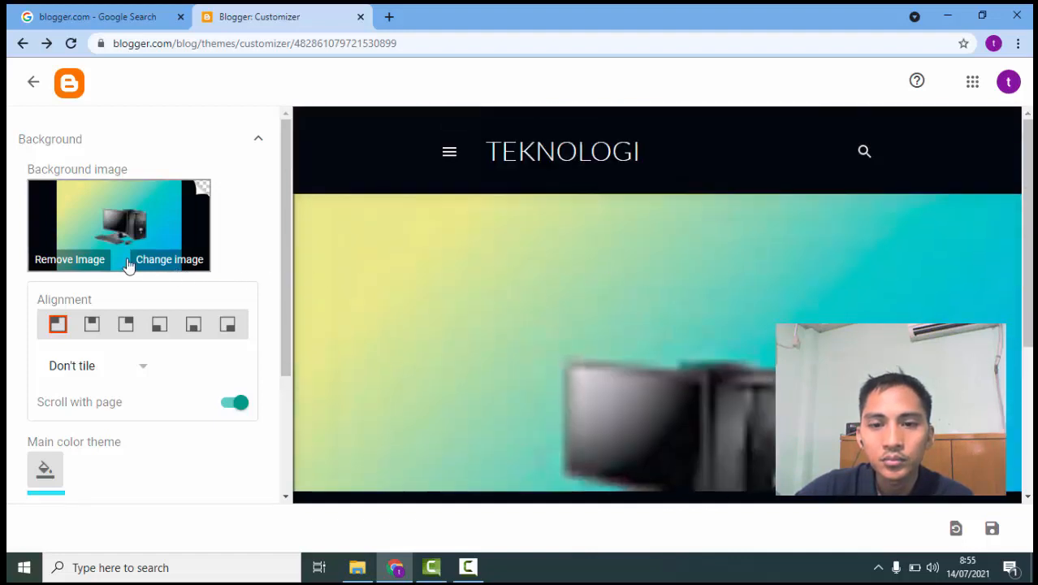
pyautogui.click(91, 325)
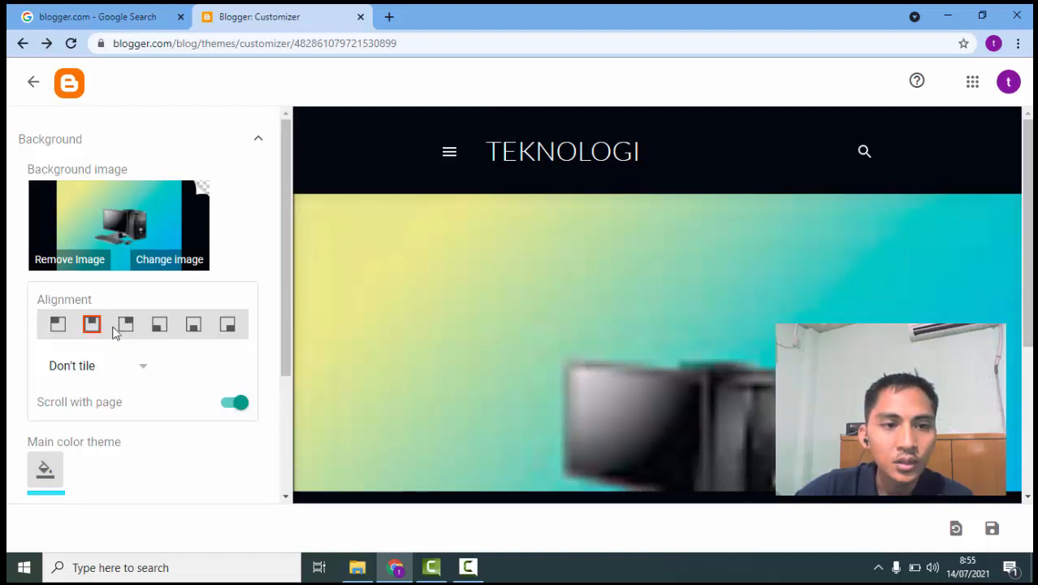
pyautogui.click(141, 369)
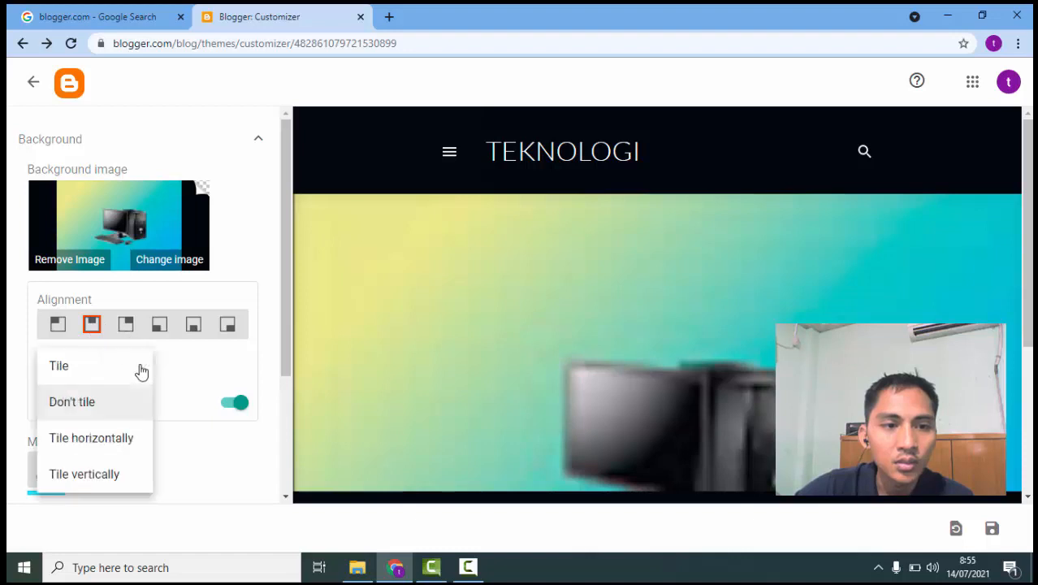
pyautogui.click(68, 369)
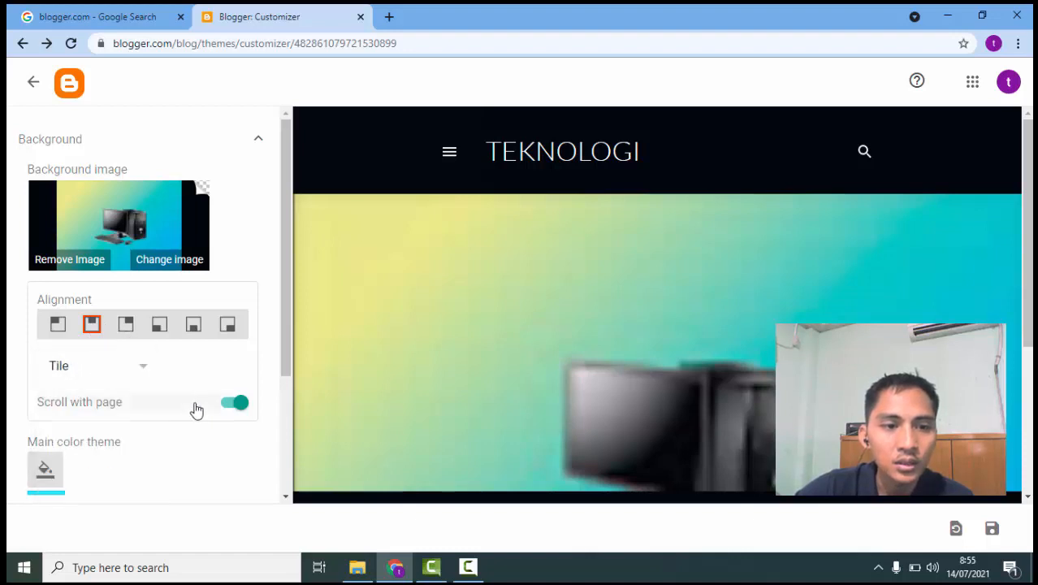
# - Set the main color theme to the bright blue swatch just below Blue #7BAAF7 in the color palette
pyautogui.scroll(-2, 53, 443)
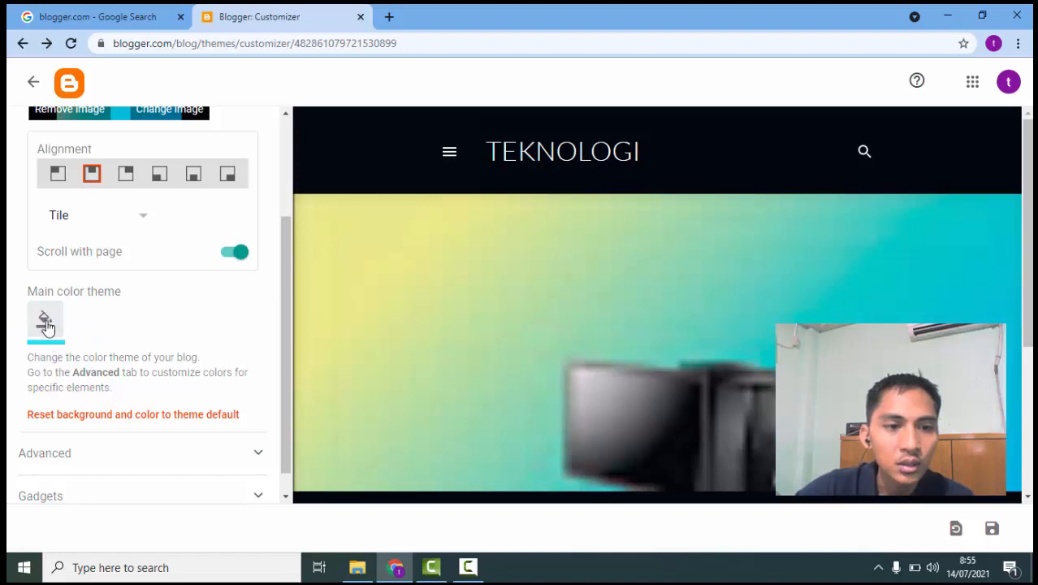
pyautogui.click(45, 318)
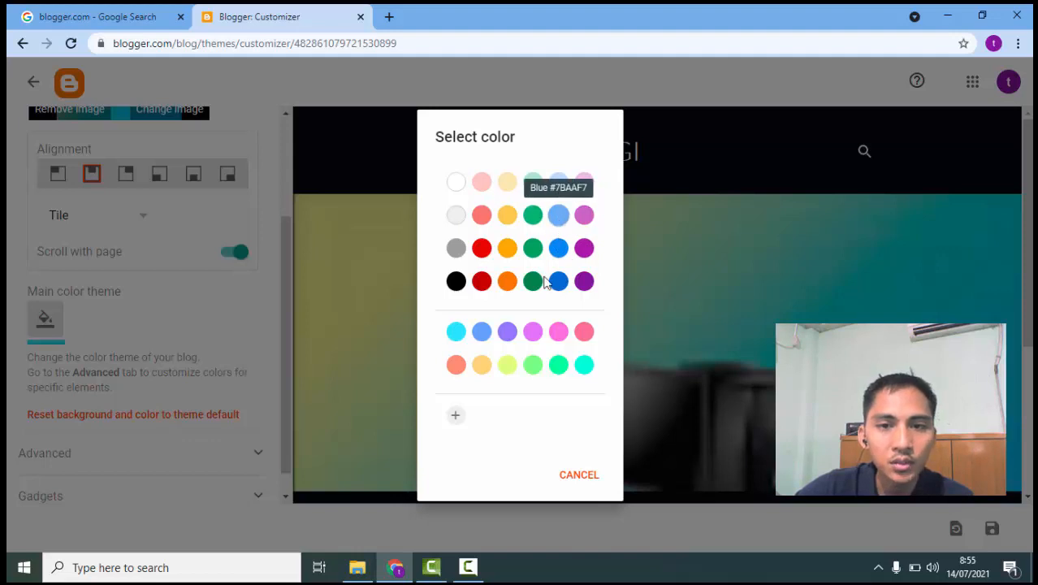
pyautogui.click(557, 250)
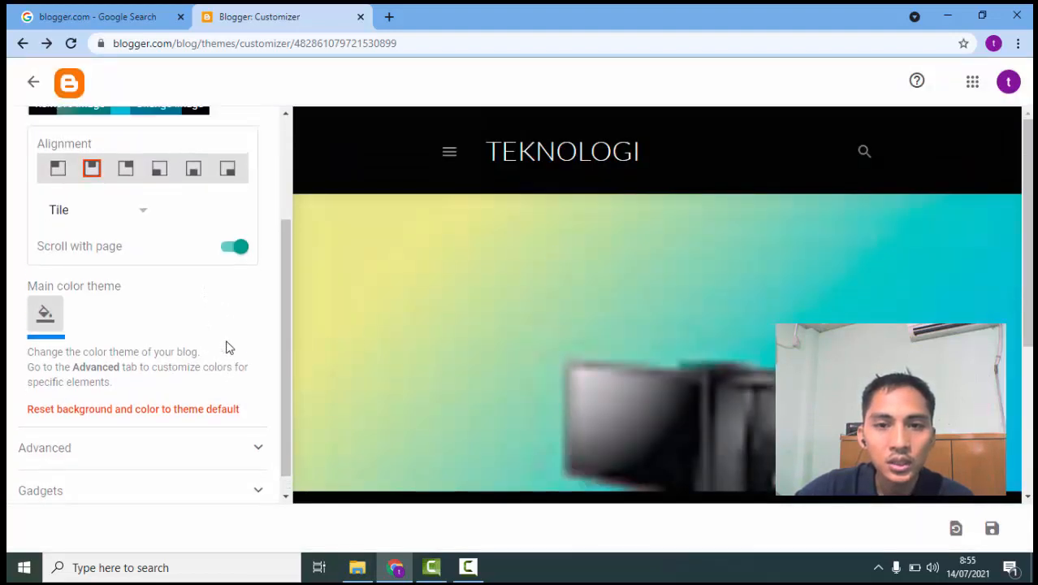
pyautogui.scroll(2, 203, 293)
pyautogui.scroll(-2, 163, 414)
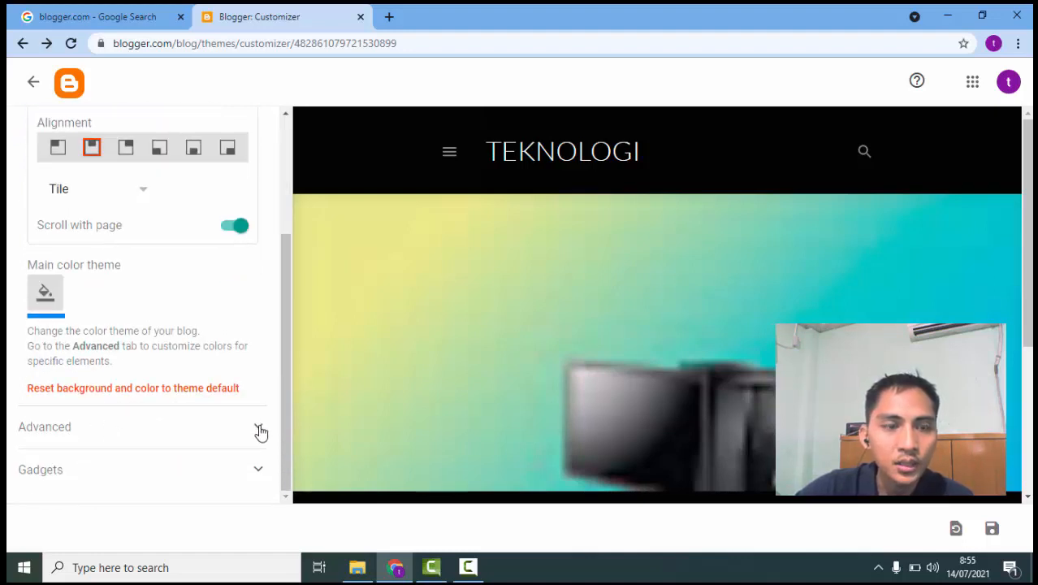
# - Look over the Advanced options for the Body element and review the Background settings again
pyautogui.scroll(2, 260, 433)
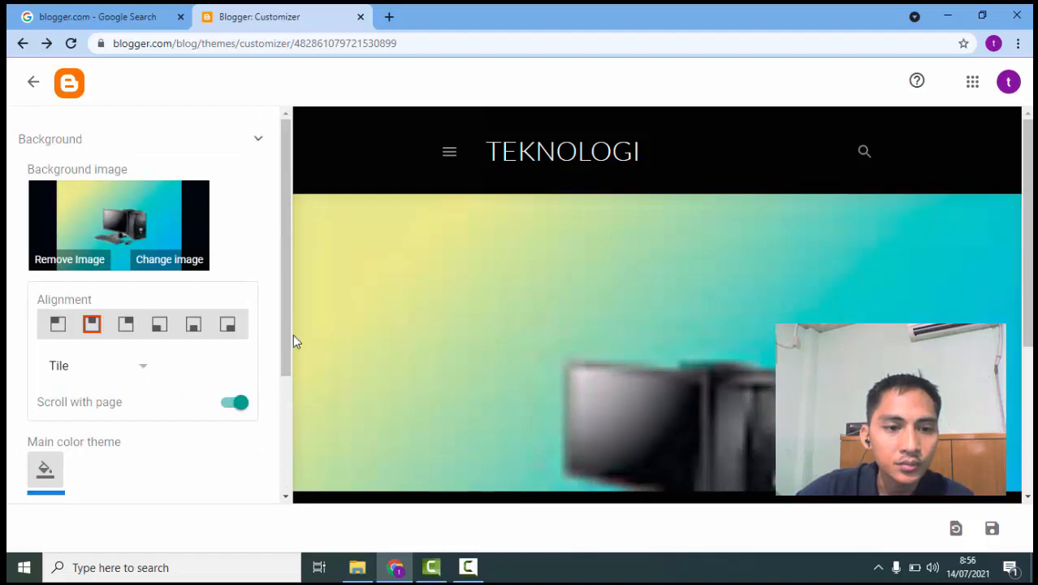
pyautogui.scroll(-5, 286, 320)
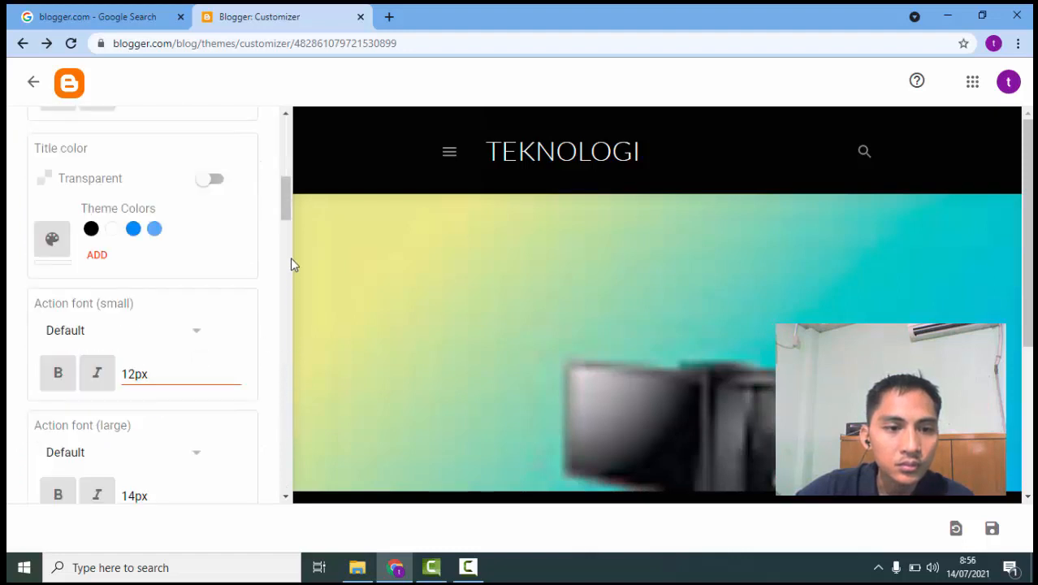
pyautogui.moveTo(286, 210); pyautogui.dragTo(294, 148)
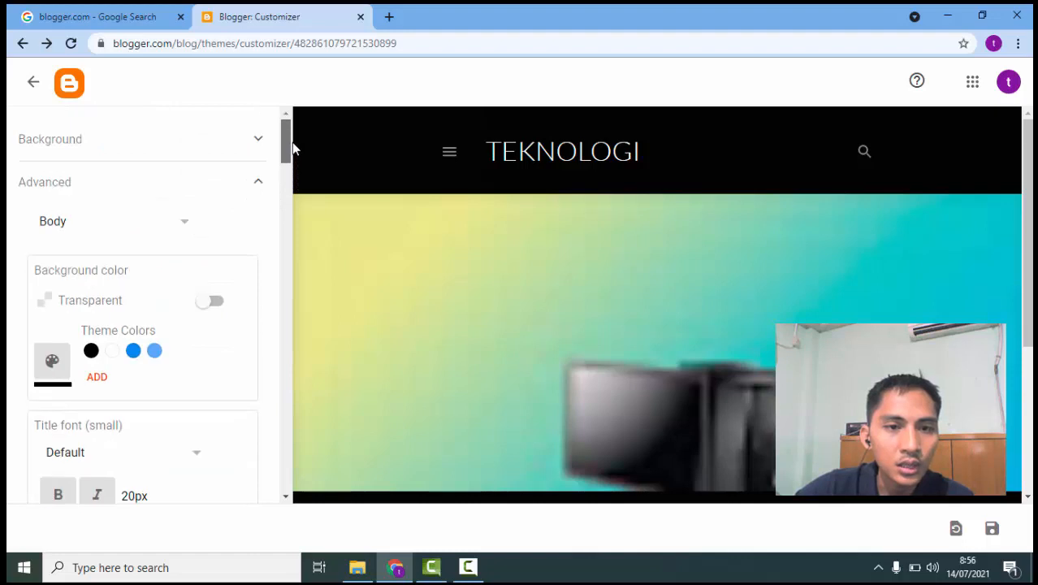
pyautogui.click(259, 184)
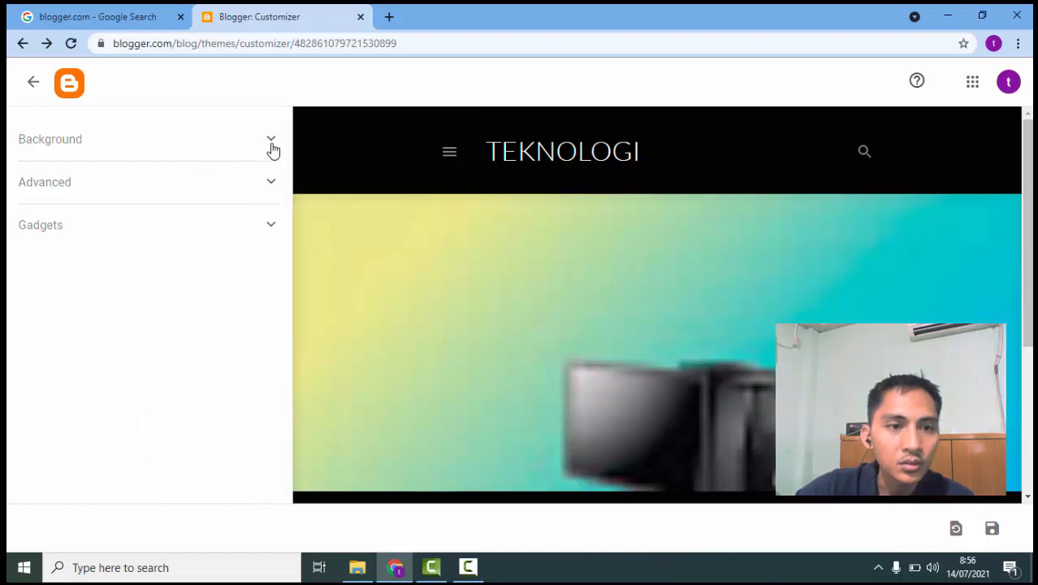
pyautogui.click(272, 146)
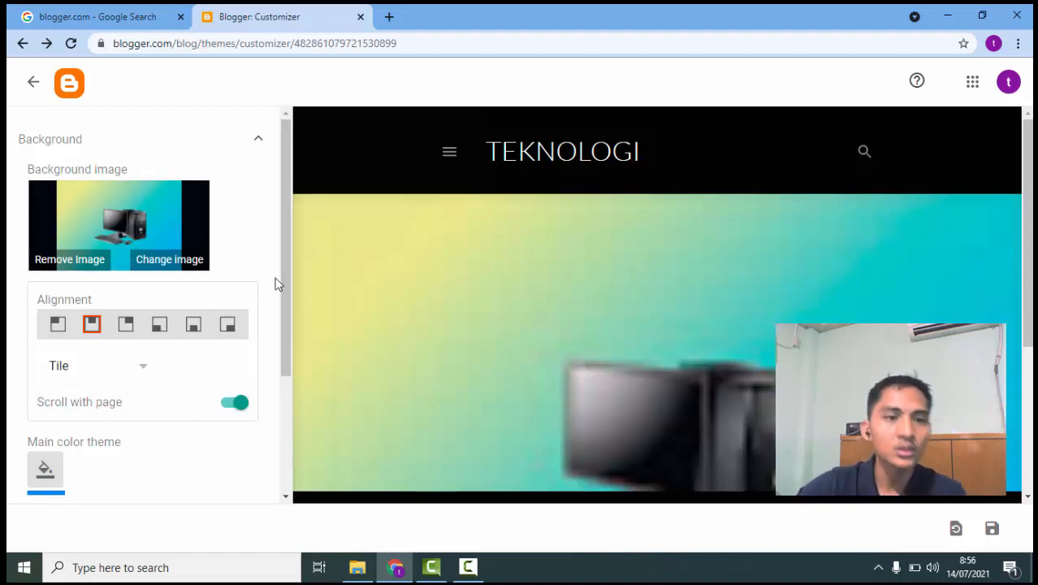
pyautogui.moveTo(286, 243); pyautogui.dragTo(281, 394)
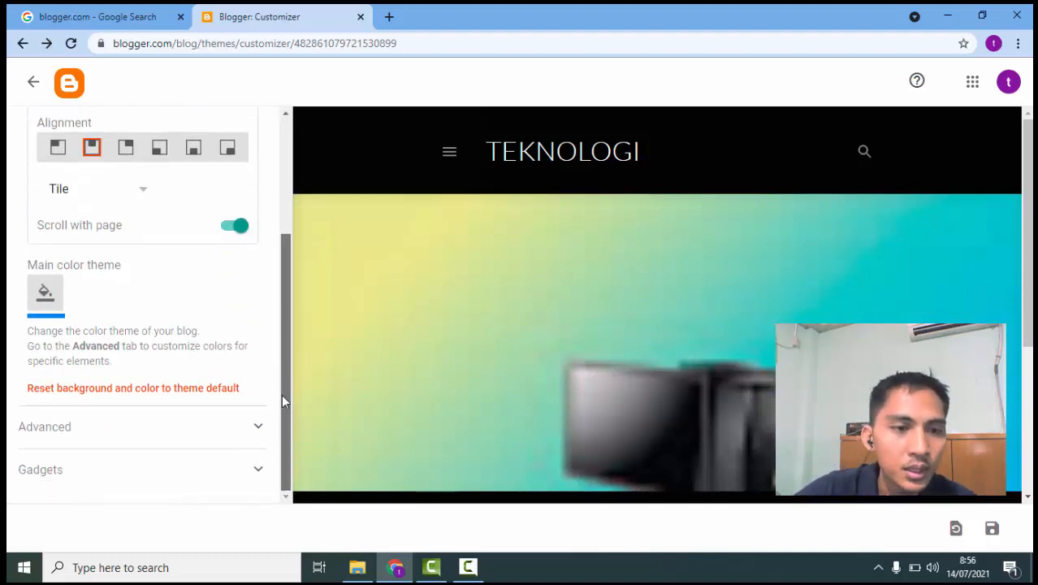
pyautogui.scroll(3, 255, 430)
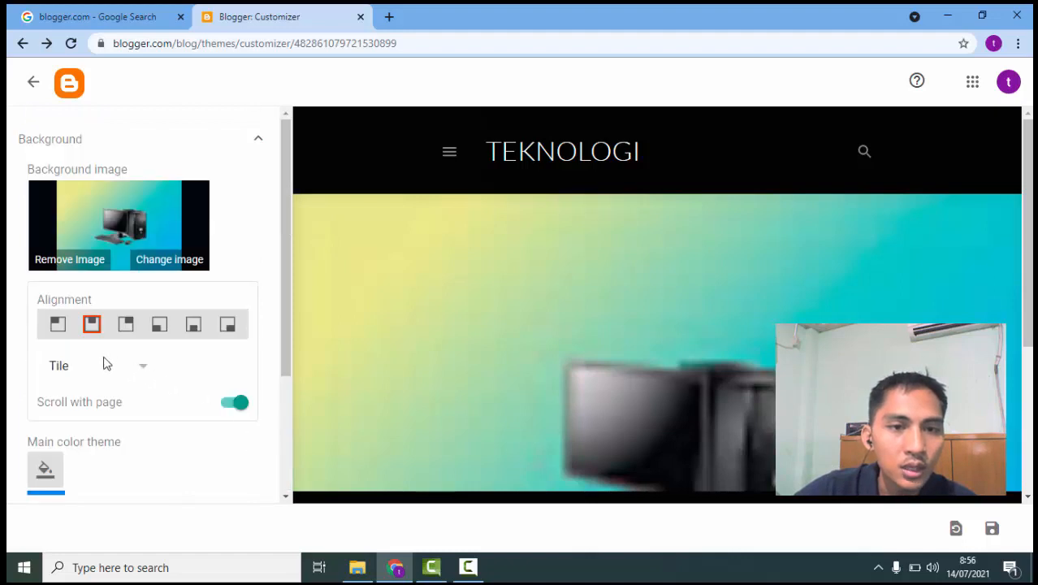
# - Try the Transparent option for the Body background color in the Advanced settings
pyautogui.scroll(-2, 203, 354)
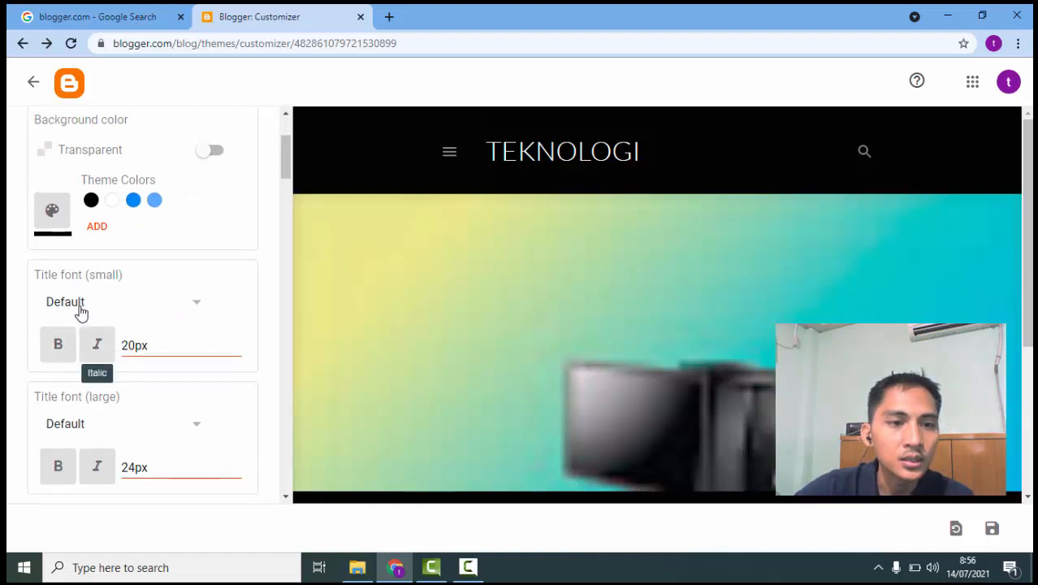
pyautogui.scroll(2, 183, 213)
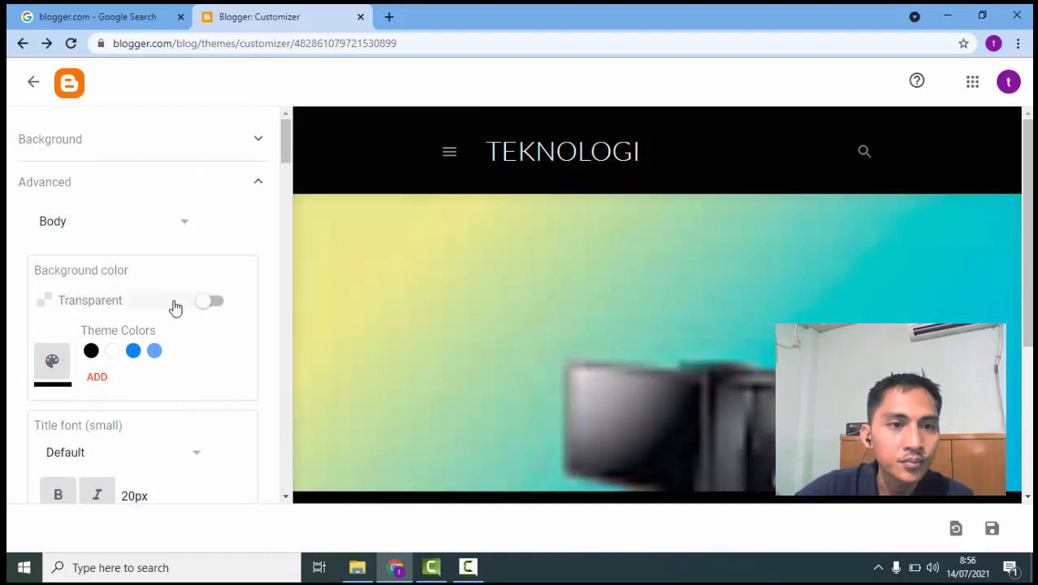
pyautogui.scroll(-1, 174, 306)
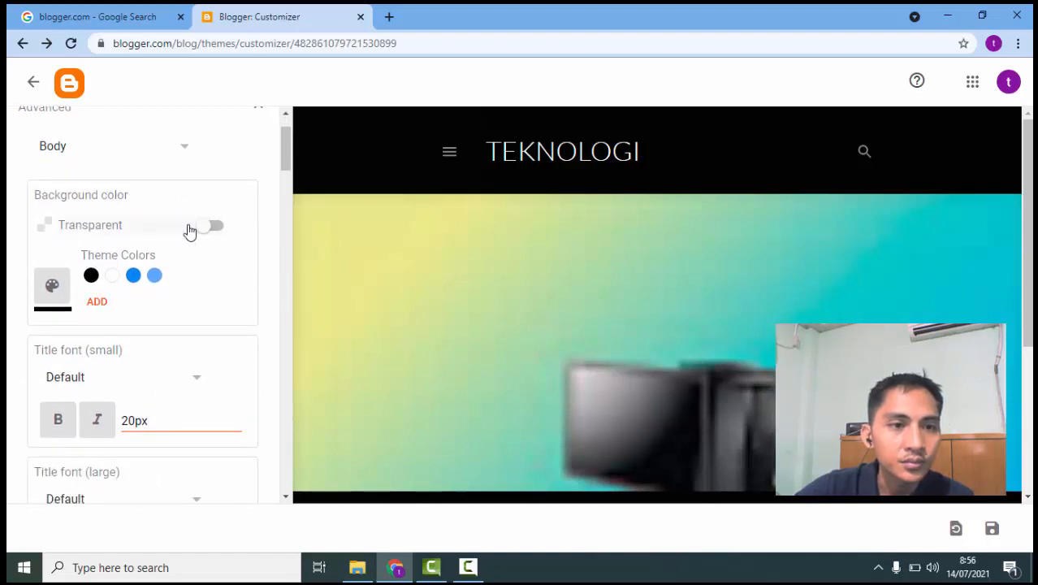
pyautogui.click(219, 232)
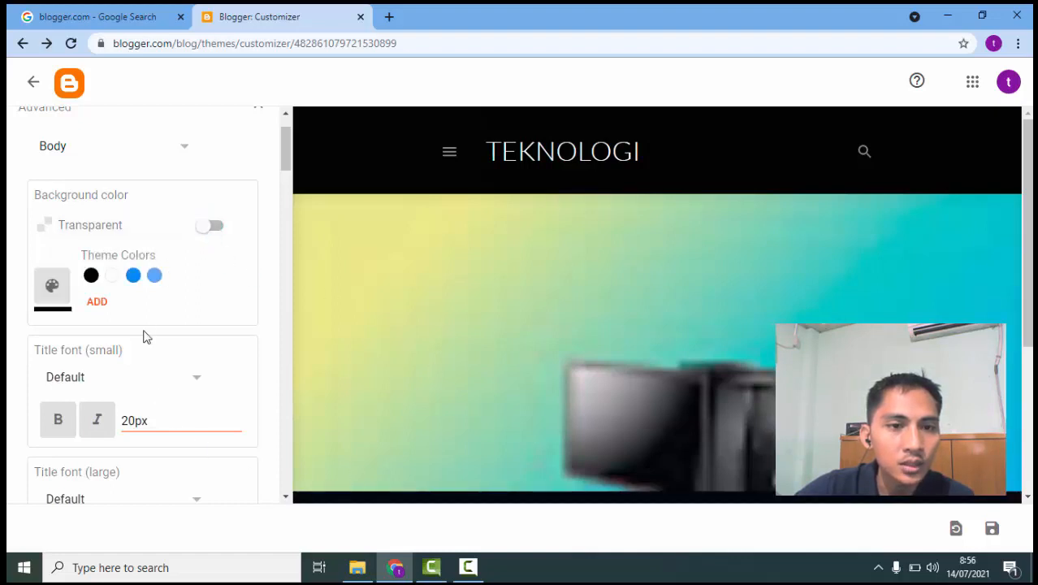
# - Set the small title font of the Body element to Cherry Cream Soda
pyautogui.scroll(-1, 140, 336)
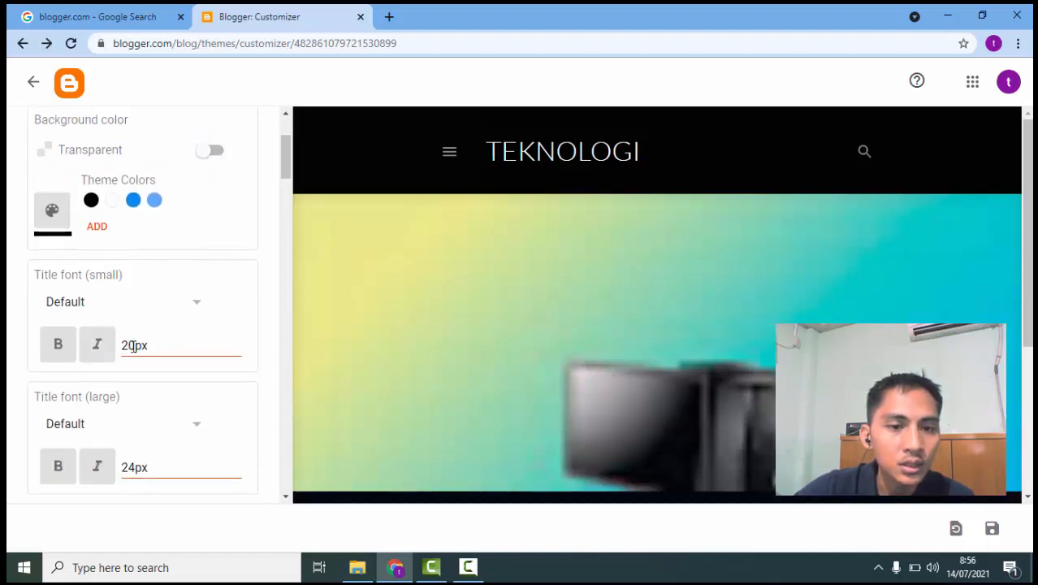
pyautogui.click(199, 308)
pyautogui.scroll(-1, 152, 357)
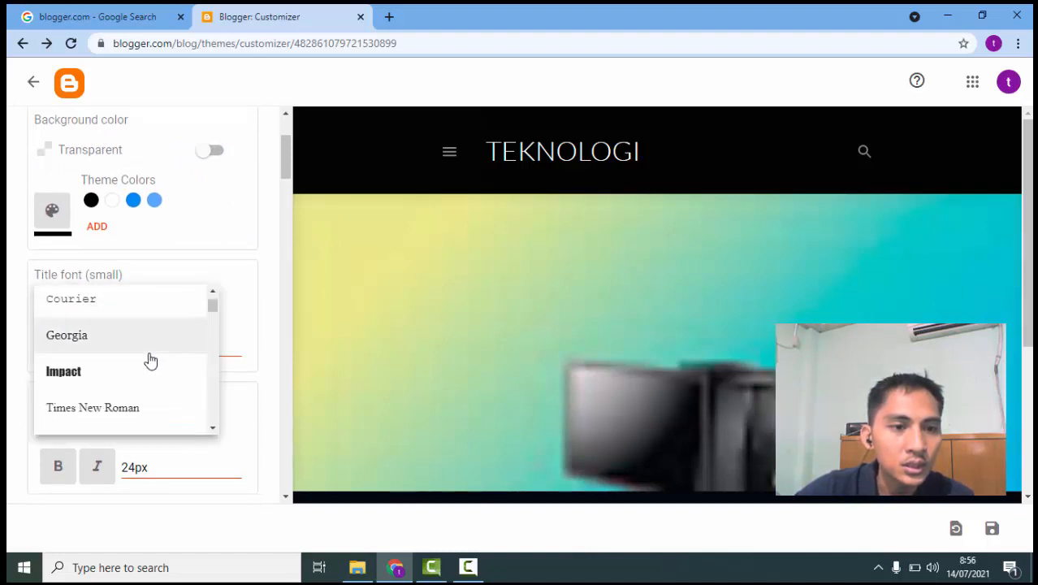
pyautogui.scroll(-2, 134, 369)
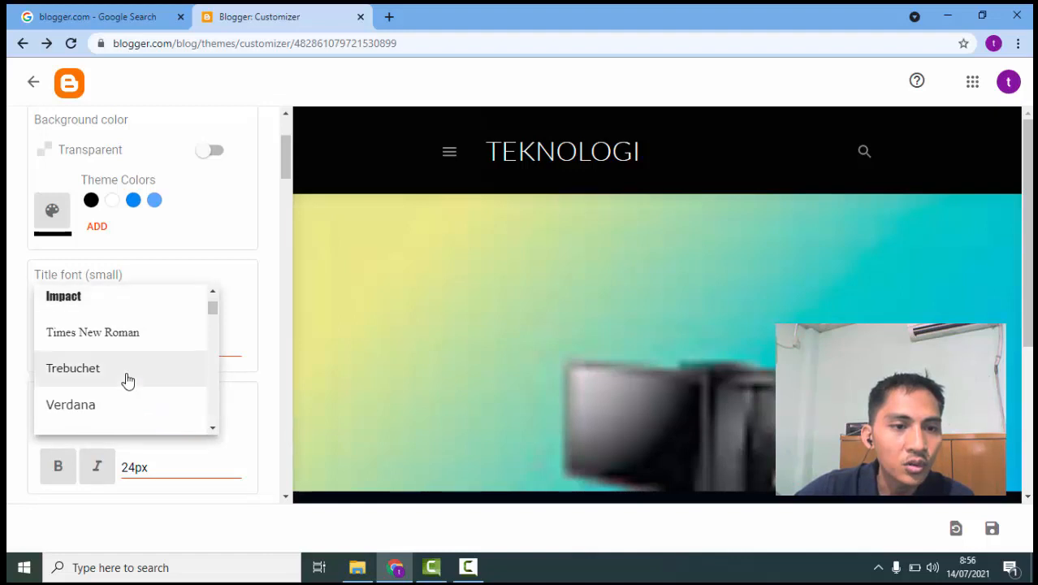
pyautogui.scroll(-10, 128, 380)
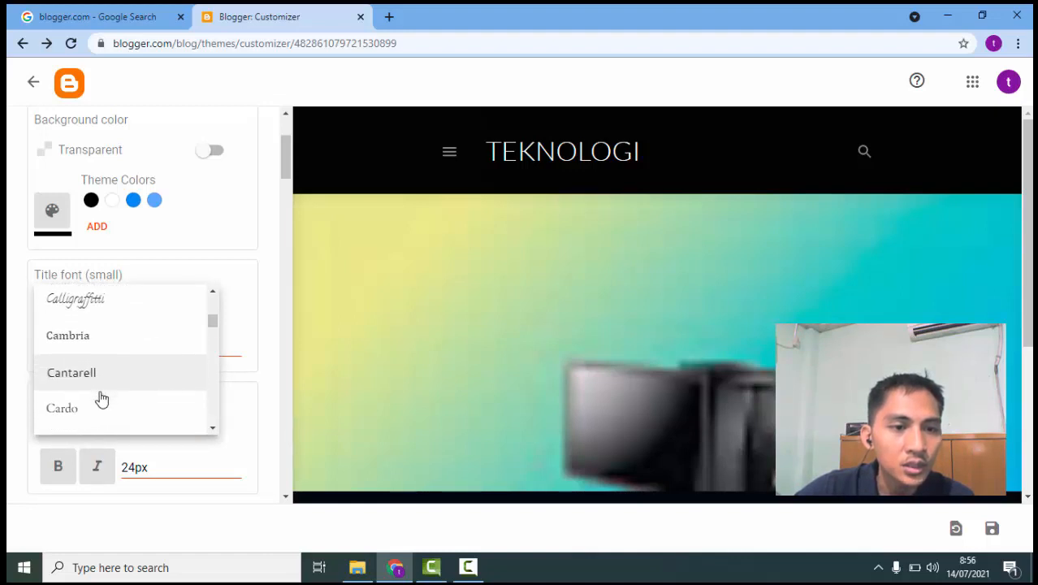
pyautogui.scroll(2, 111, 386)
pyautogui.scroll(-6, 113, 385)
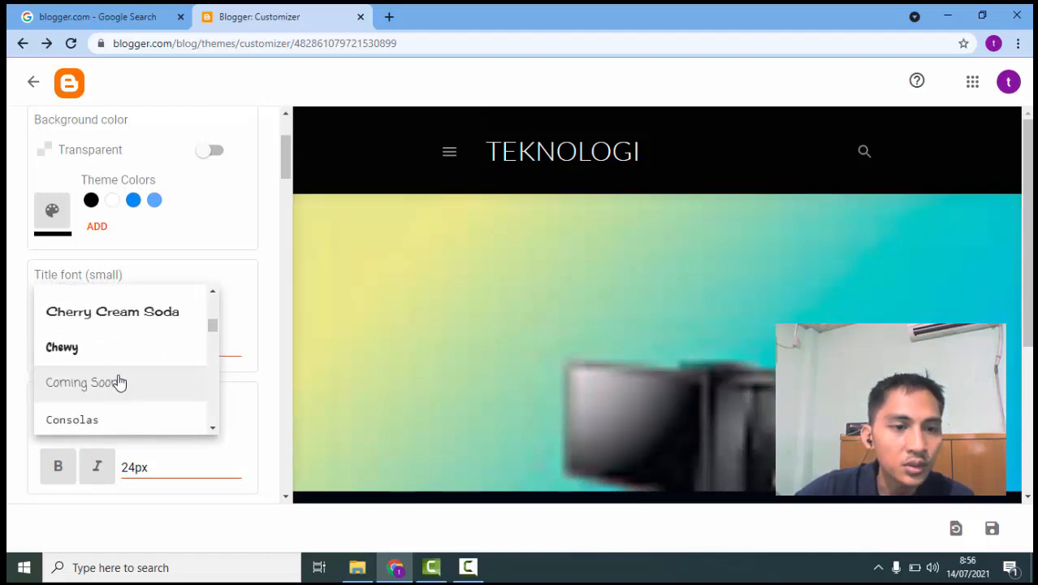
pyautogui.click(144, 321)
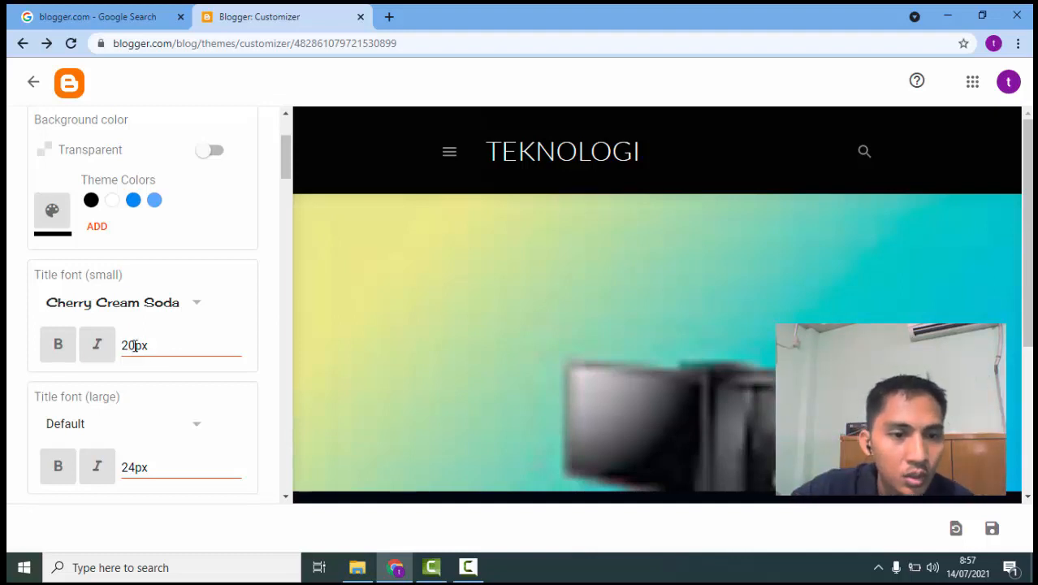
# - Set the size of the small title font to 15px
pyautogui.click(134, 346)
pyautogui.hotkey('shift', 'Home')
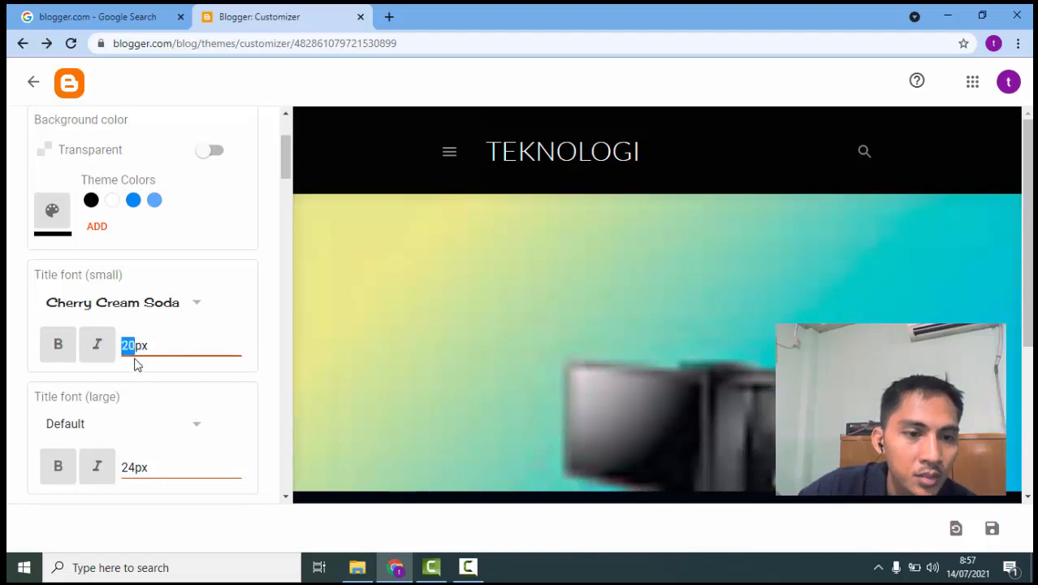
pyautogui.write('15')
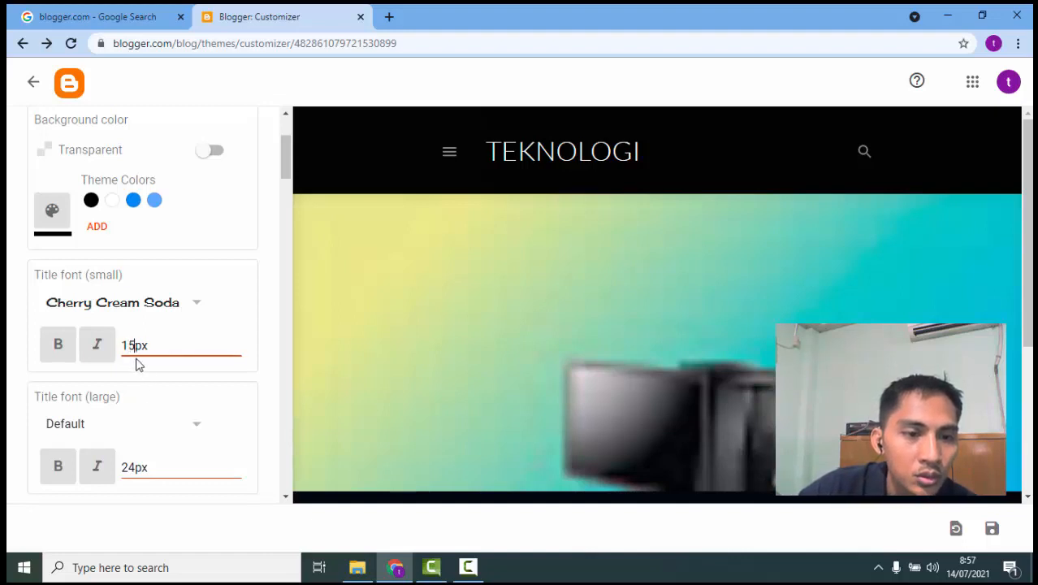
# - Examine the remaining Body options, from the large title font through action, text and link settings to the gadget title color
pyautogui.scroll(-2, 117, 444)
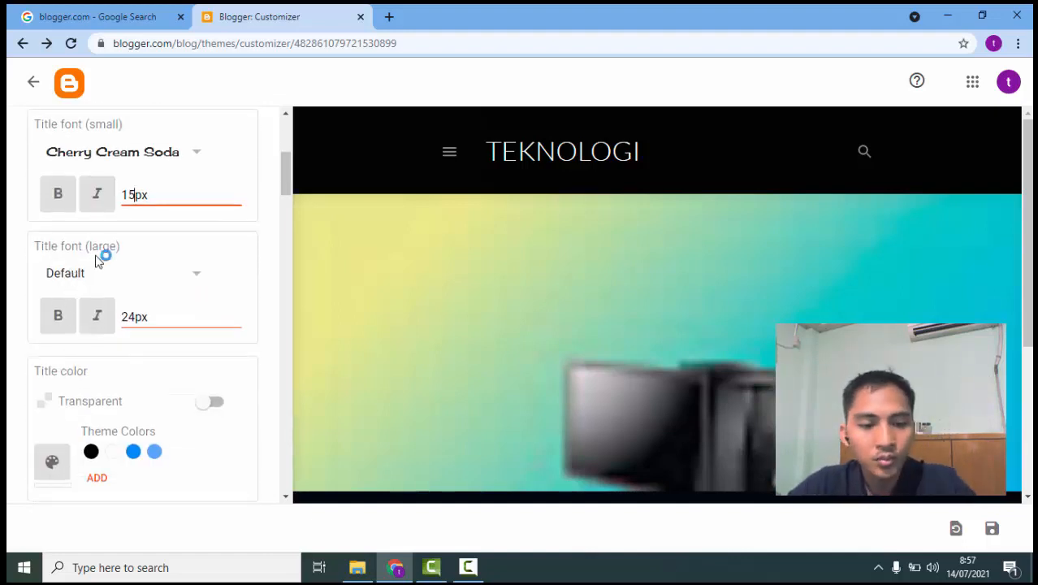
pyautogui.click(195, 280)
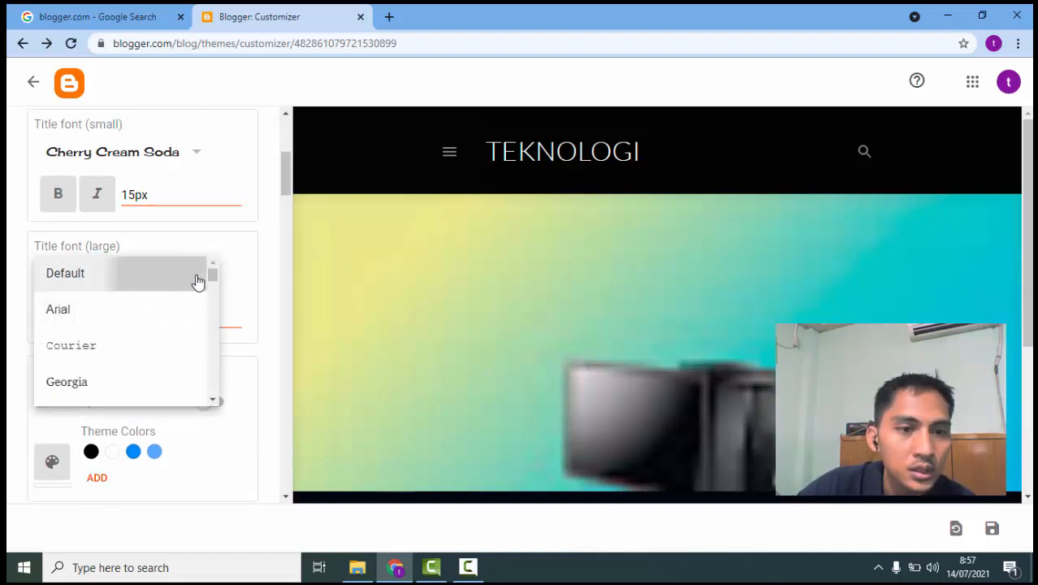
pyautogui.click(207, 280)
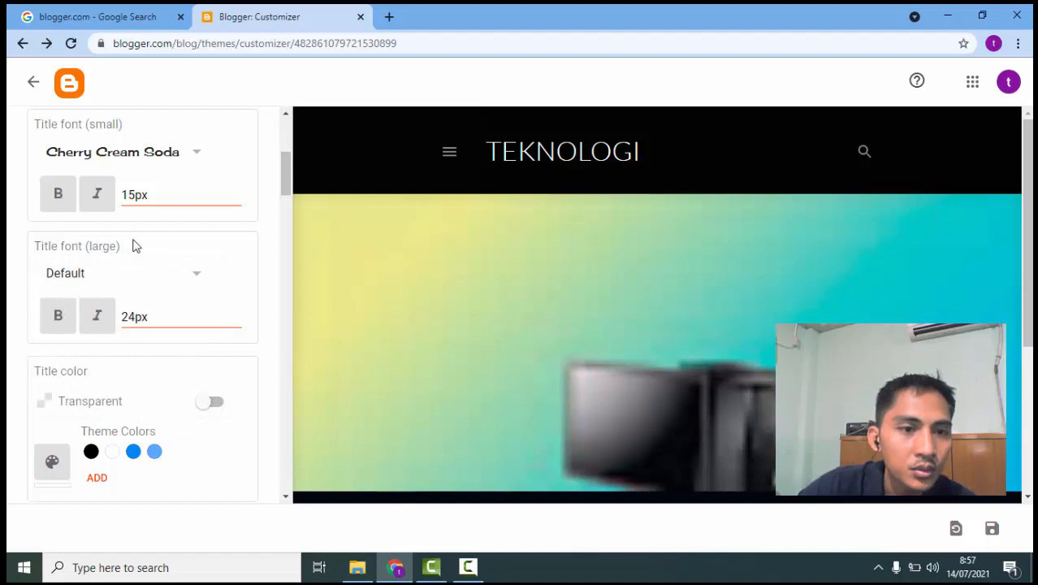
pyautogui.scroll(1, 129, 253)
pyautogui.scroll(-1, 122, 382)
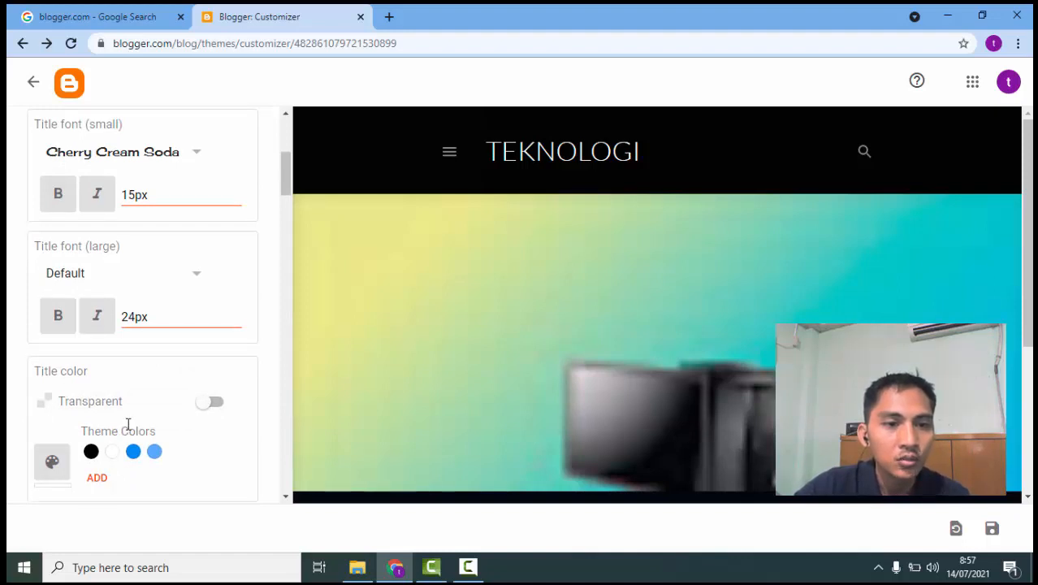
pyautogui.scroll(-2, 130, 423)
pyautogui.scroll(-2, 179, 394)
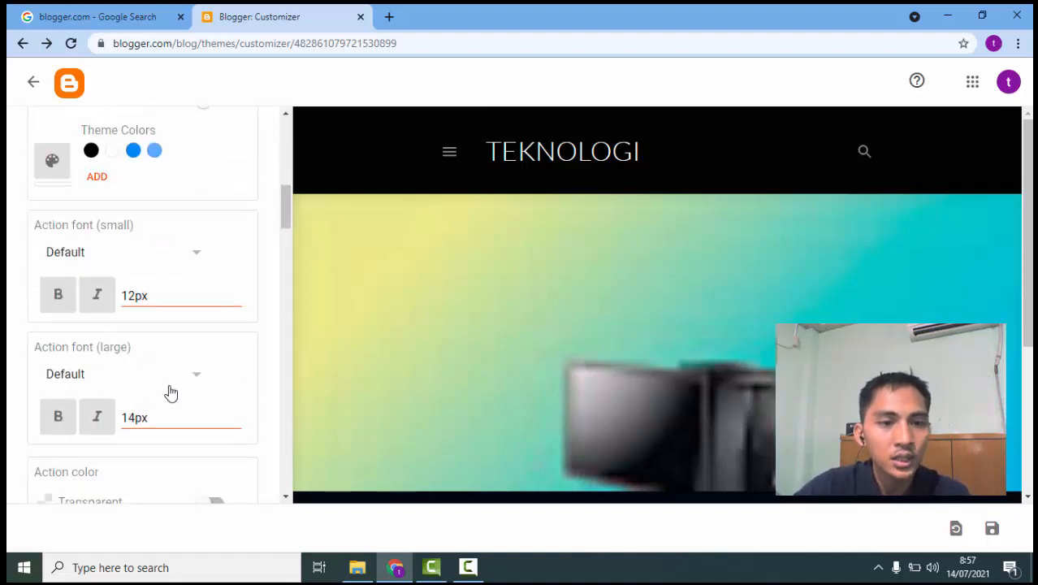
pyautogui.scroll(-8, 170, 391)
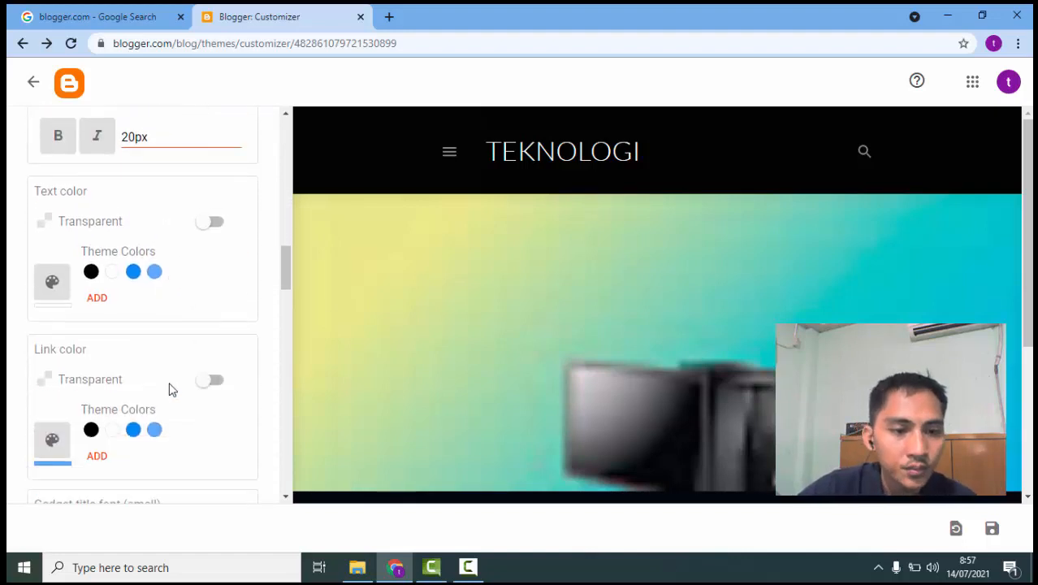
pyautogui.scroll(-5, 171, 390)
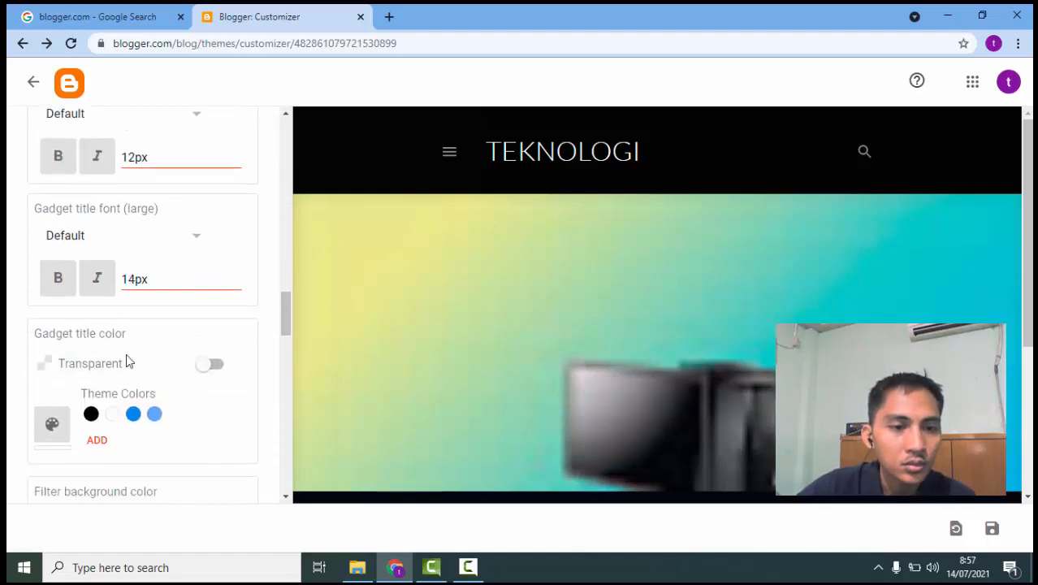
# - Examine the filter background, text and keyword options at the end of the Body element's Advanced settings
pyautogui.scroll(-6, 134, 410)
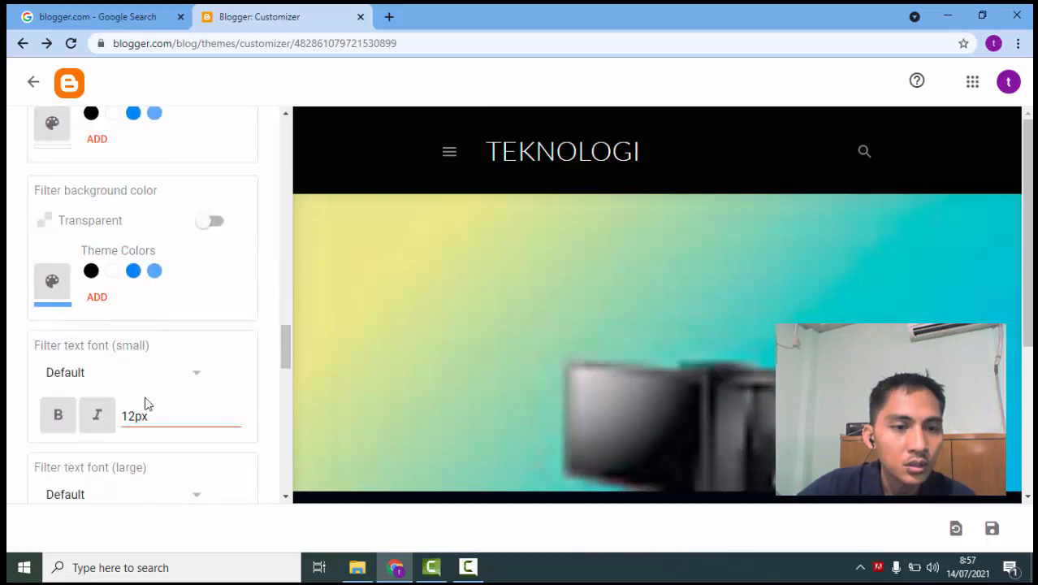
pyautogui.scroll(-9, 167, 371)
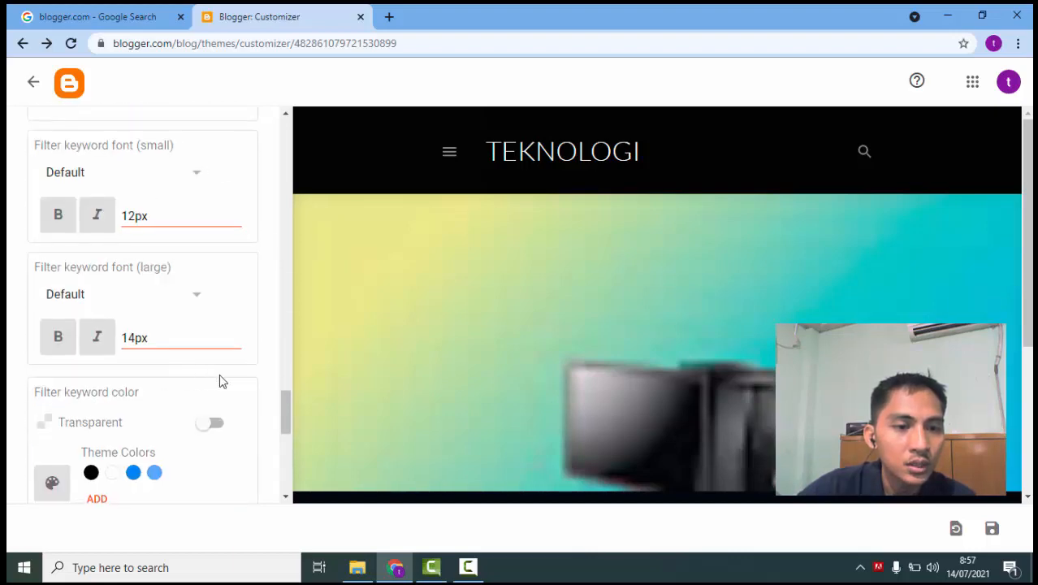
pyautogui.scroll(-2, 243, 382)
pyautogui.scroll(15, 231, 244)
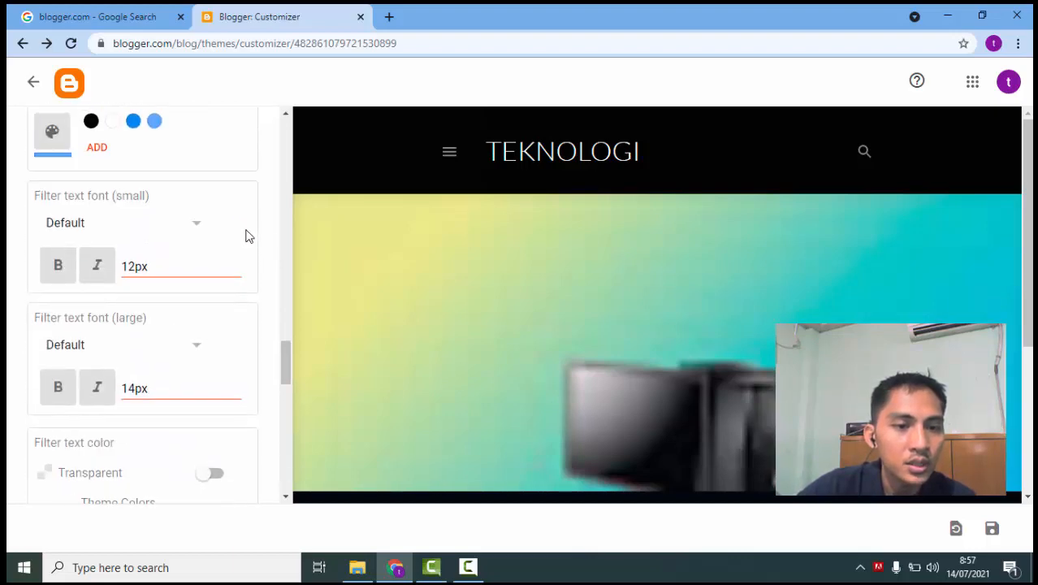
pyautogui.scroll(10, 242, 231)
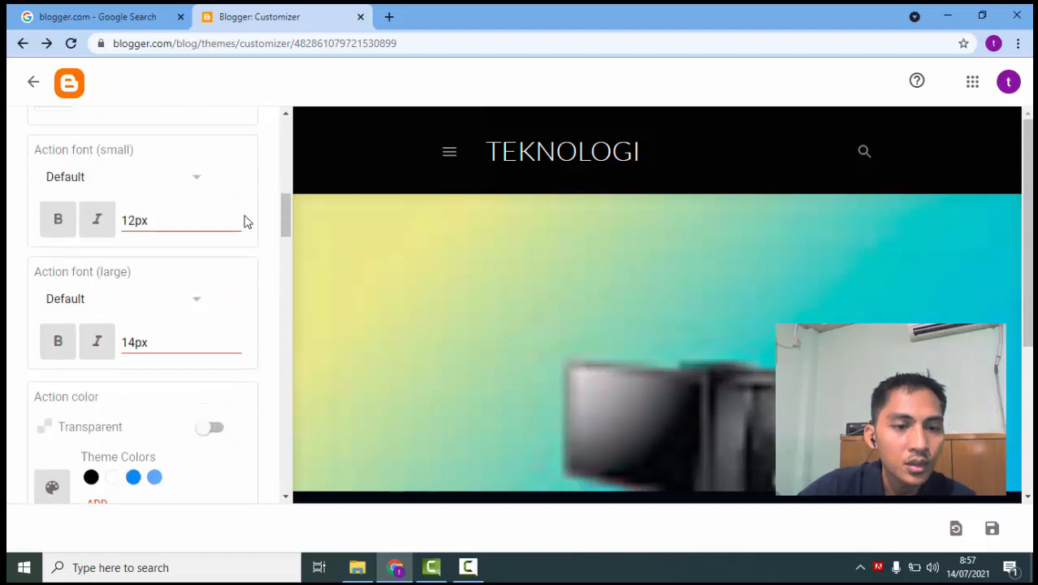
pyautogui.scroll(10, 242, 215)
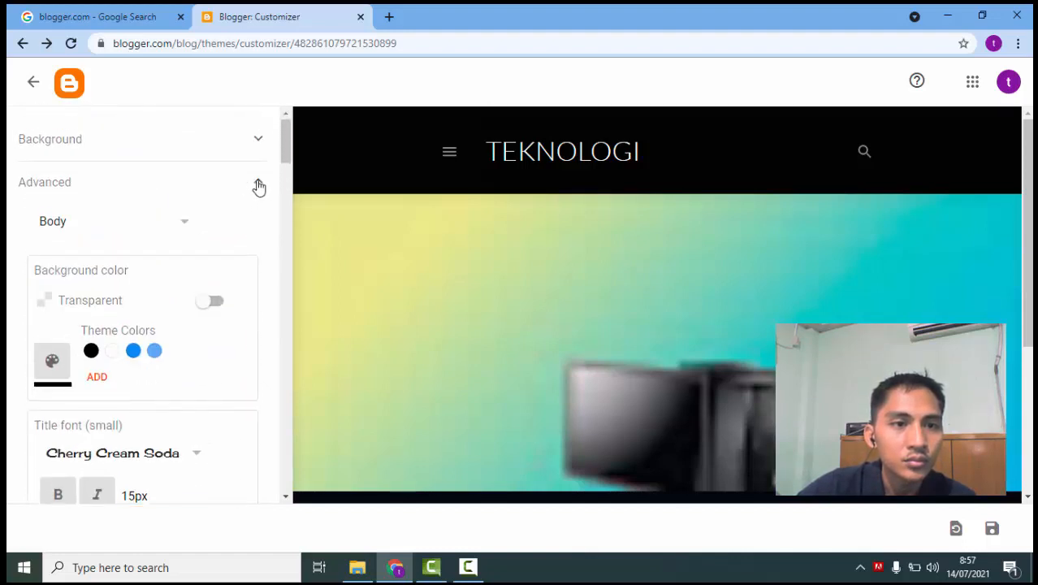
# - Collapse the Advanced settings and examine the choices in the Gadgets section, keeping About Me selected
pyautogui.click(259, 187)
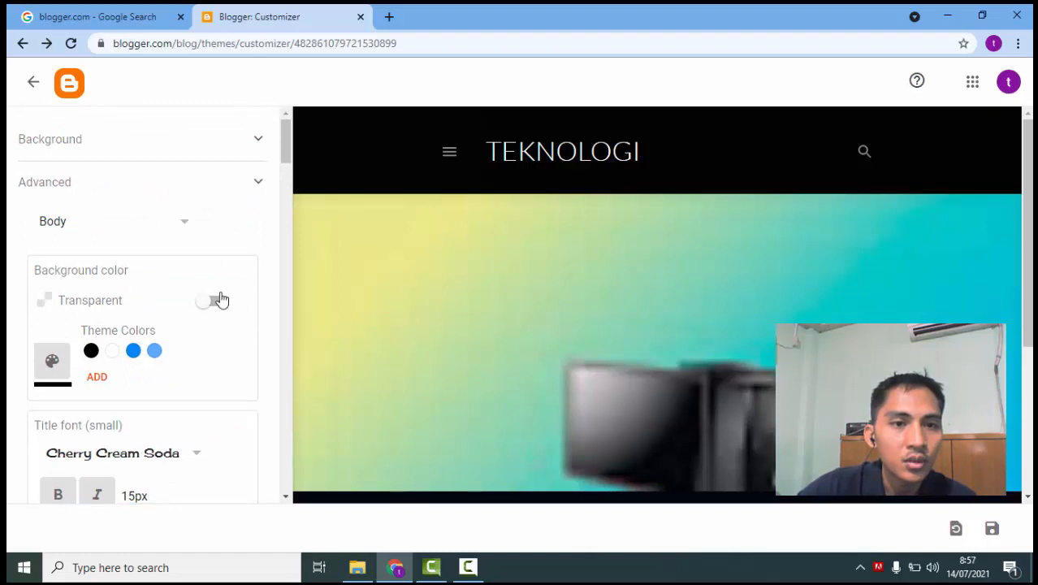
pyautogui.click(268, 230)
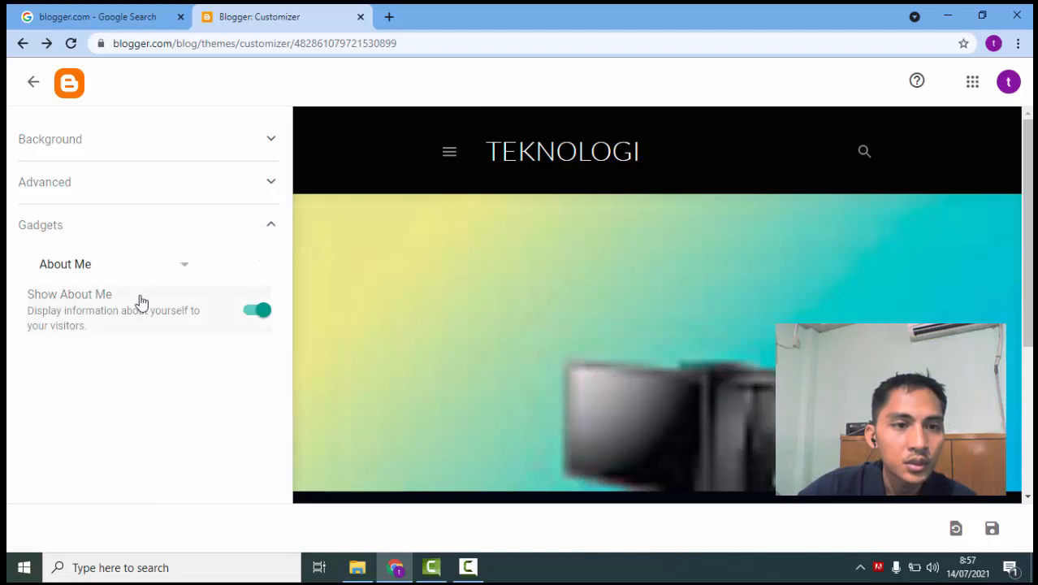
pyautogui.click(185, 268)
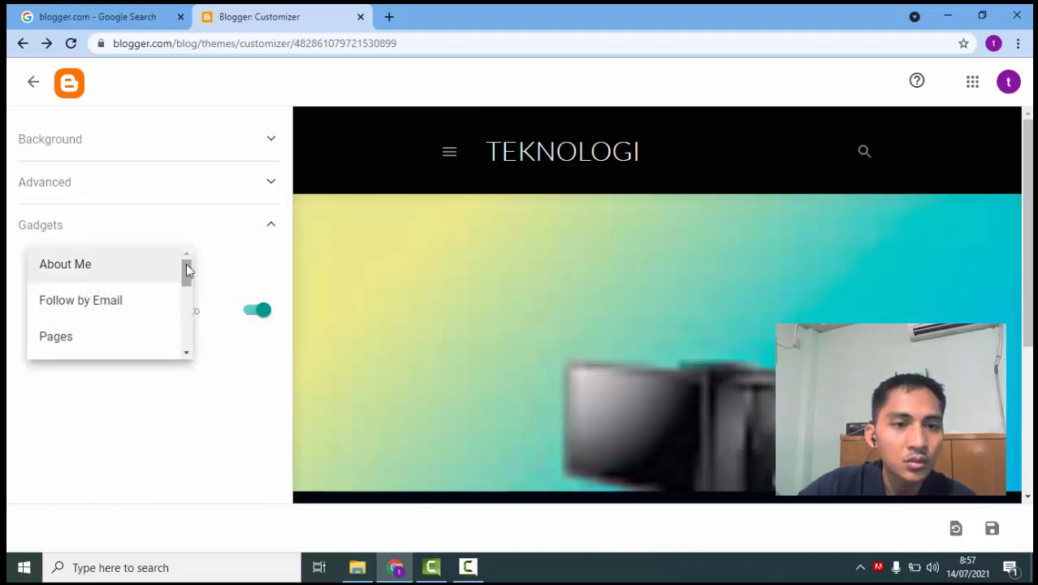
pyautogui.click(253, 262)
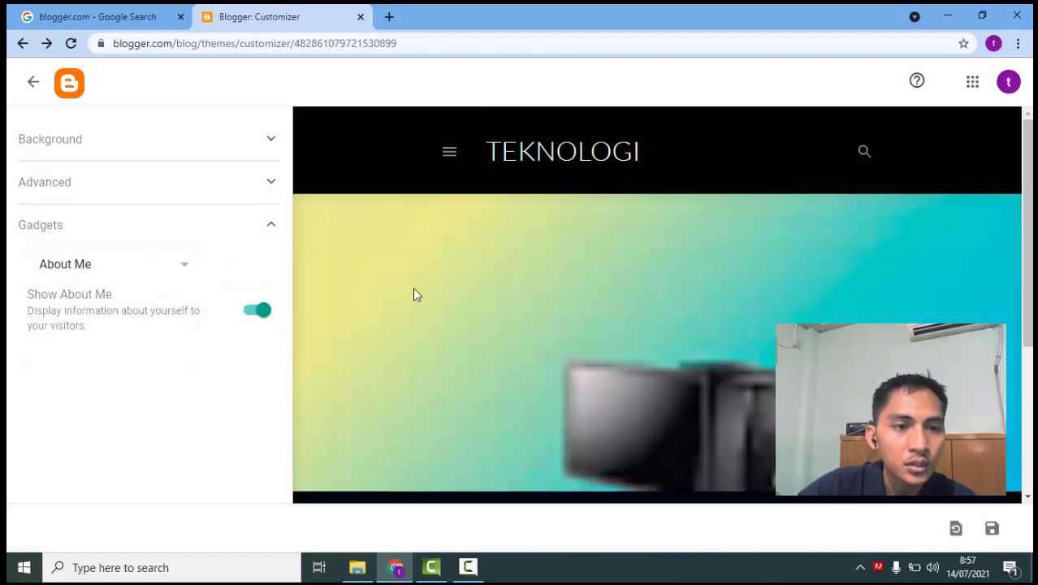
# - Check the blog preview down to the footer, save the theme customization and return to the Theme page
pyautogui.scroll(-3, 414, 293)
pyautogui.scroll(3, 527, 285)
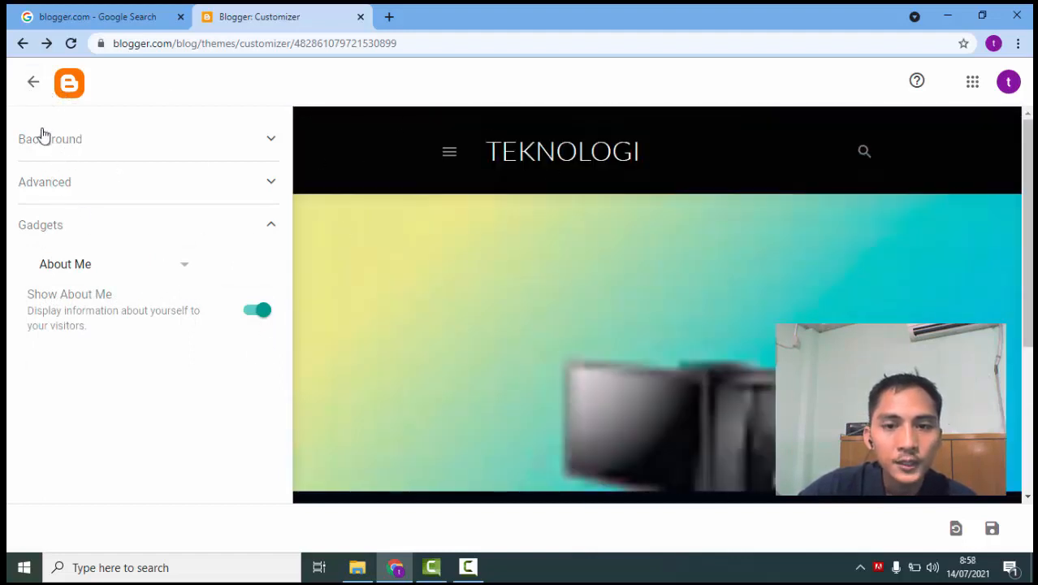
pyautogui.scroll(-3, 293, 501)
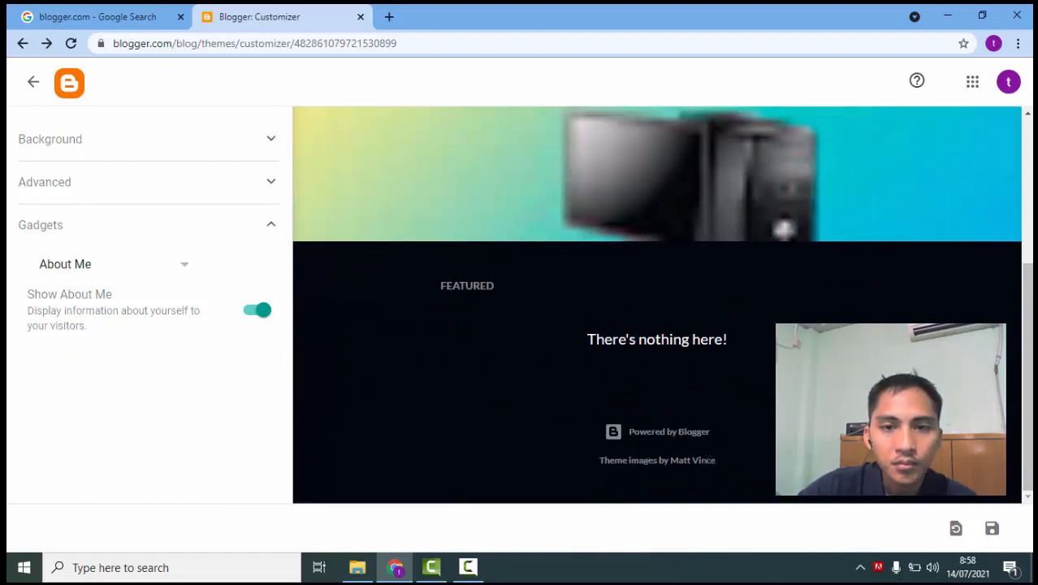
pyautogui.click(990, 530)
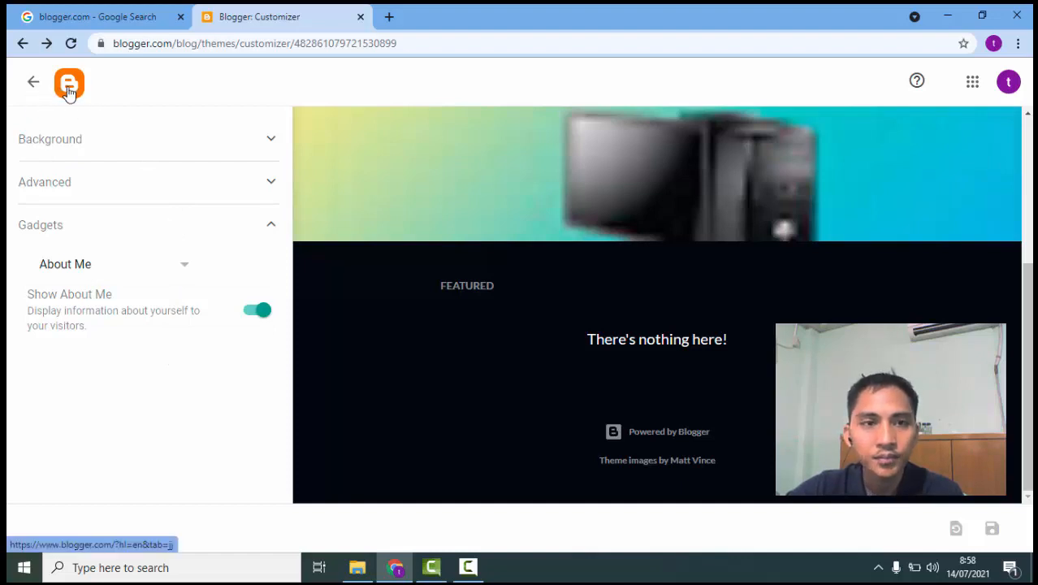
pyautogui.click(34, 83)
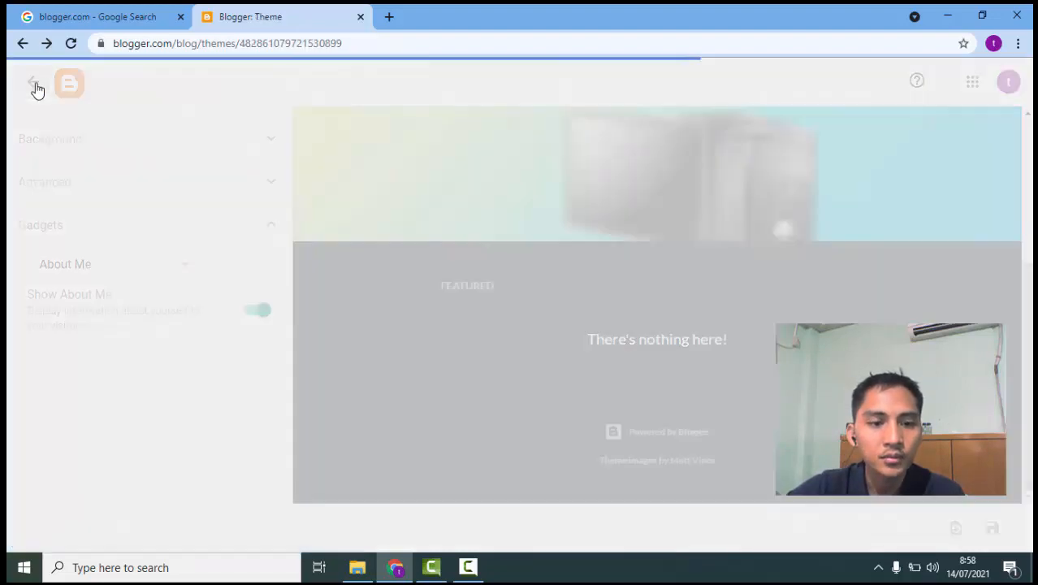
# - View the live Teknologi blog in a new tab and check how the customized header and background look
pyautogui.scroll(-2, 84, 476)
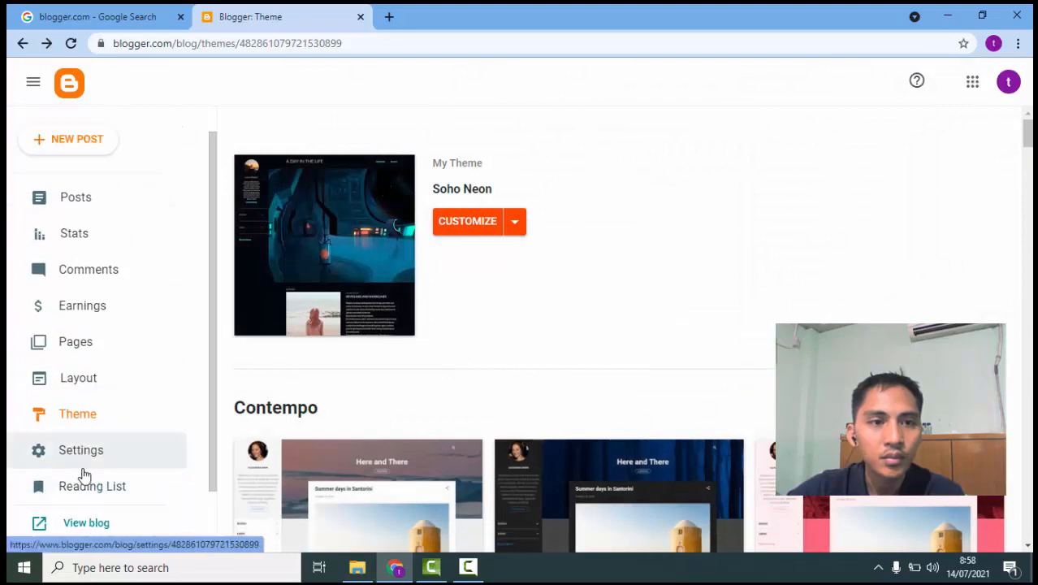
pyautogui.click(83, 452)
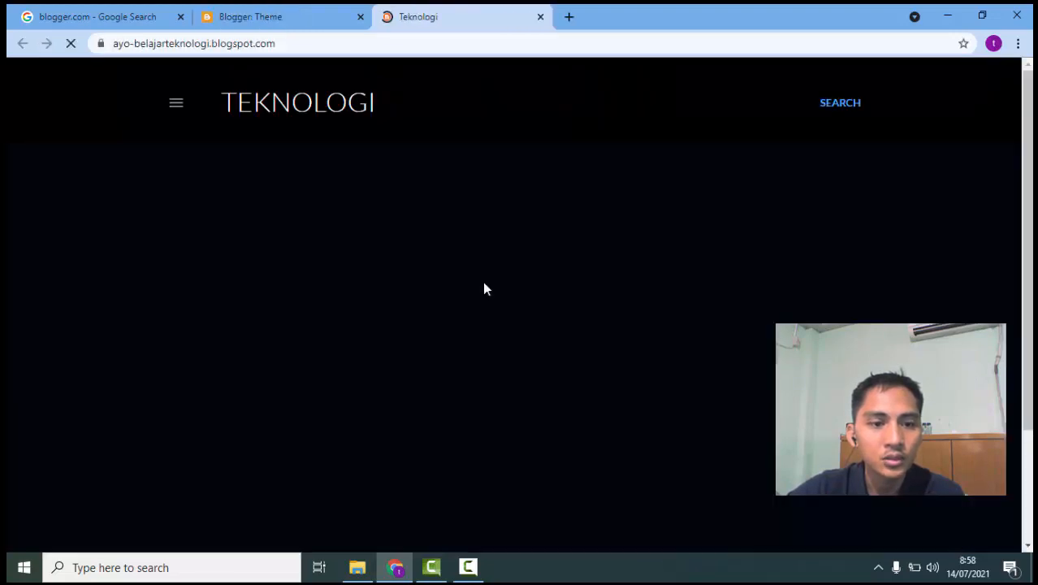
pyautogui.scroll(-2, 592, 294)
pyautogui.scroll(2, 586, 301)
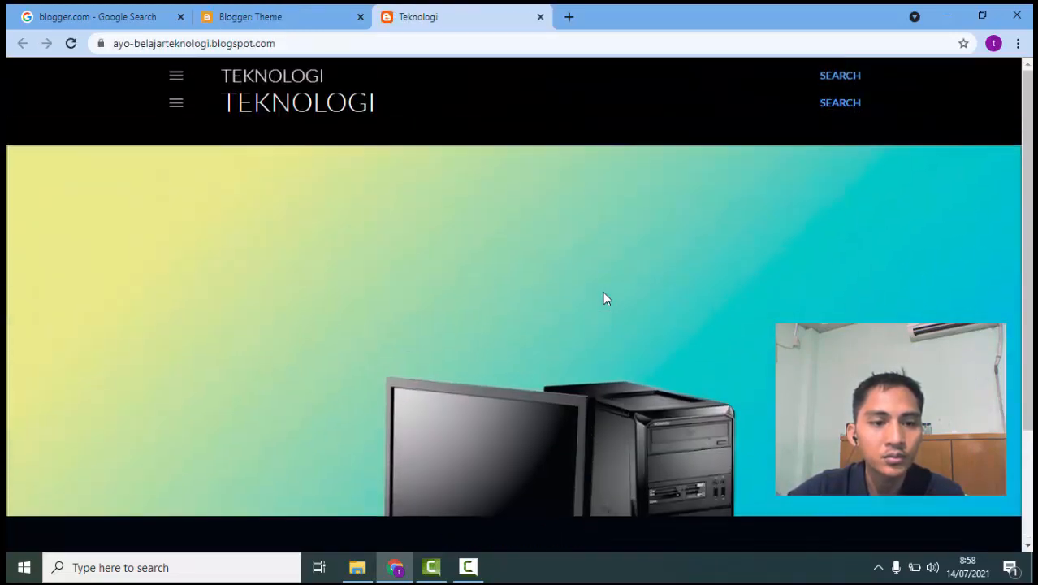
pyautogui.scroll(-2, 605, 296)
pyautogui.scroll(2, 530, 311)
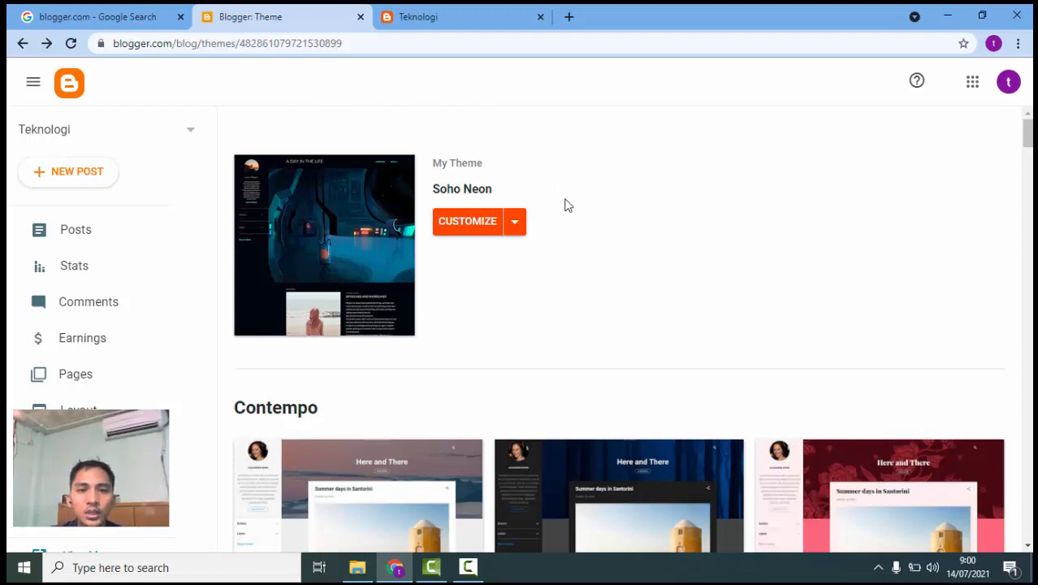
# - Create a new blog post from the Theme page and show the editor's additional formatting tools
pyautogui.click(83, 185)
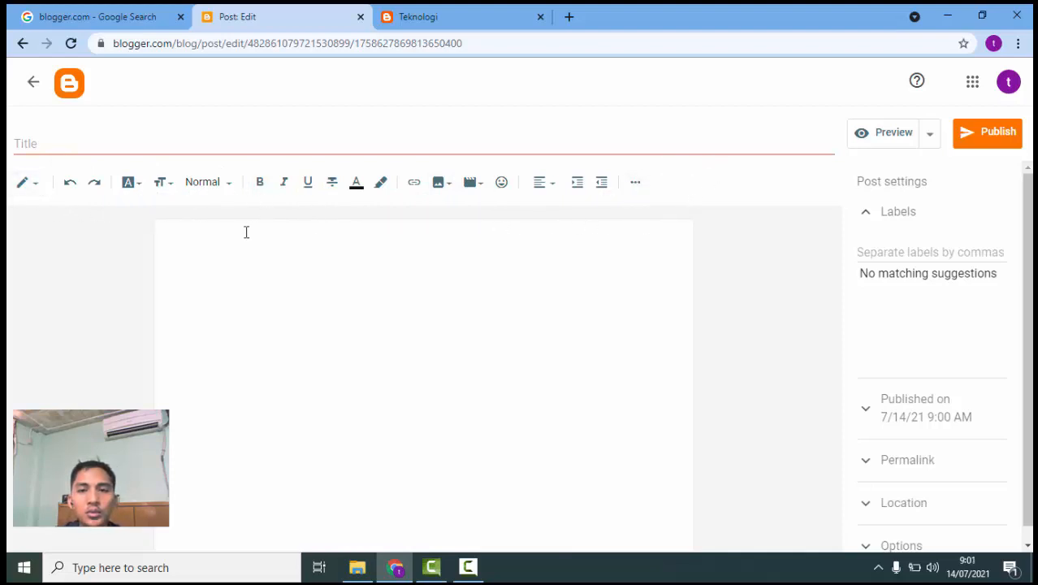
pyautogui.click(636, 183)
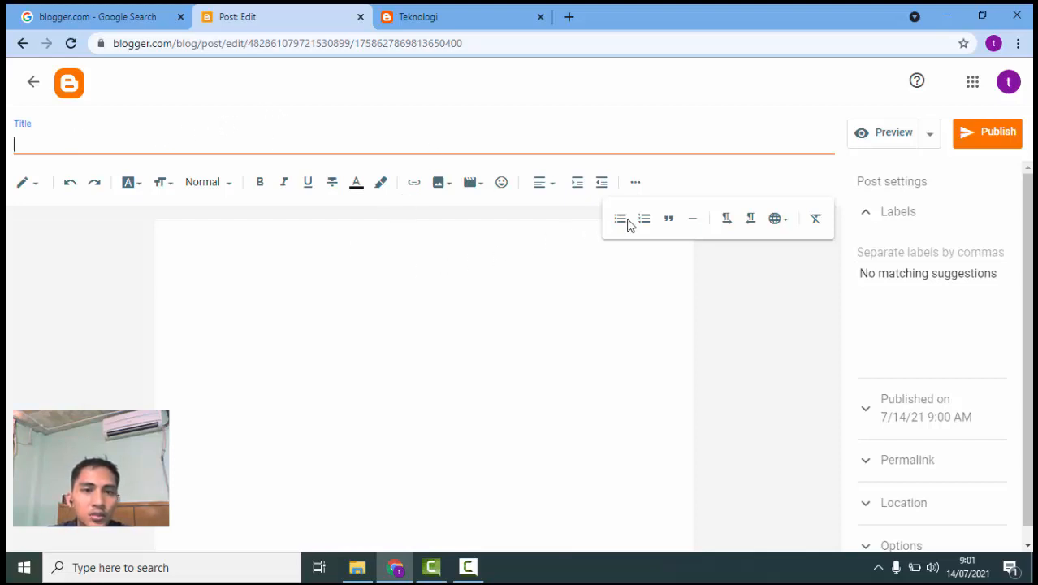
# - Examine the Labels, Location, Permalink and reader comment settings of the new post, collapse them and return to the post body
pyautogui.click(867, 218)
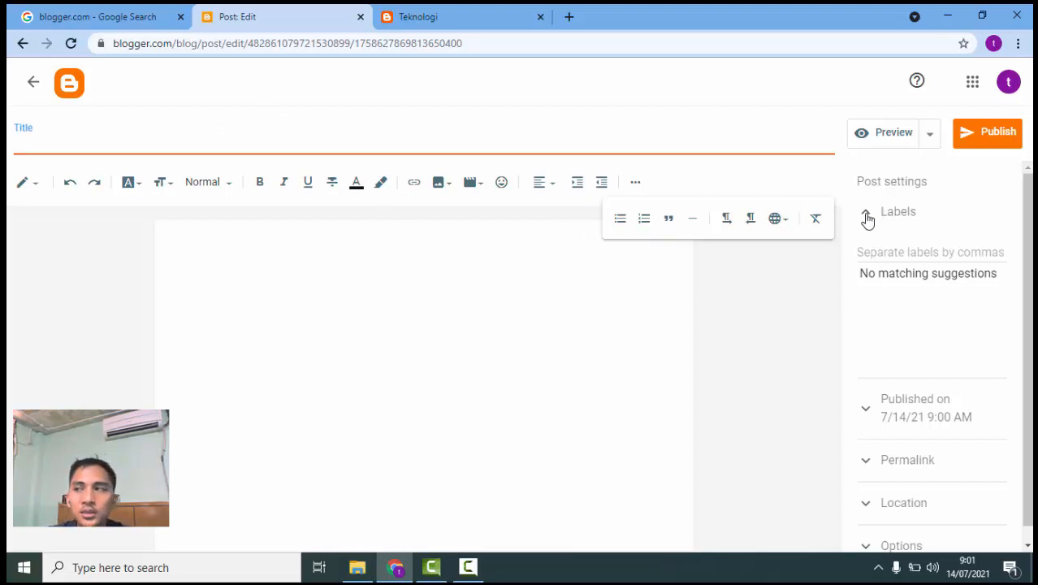
pyautogui.click(867, 217)
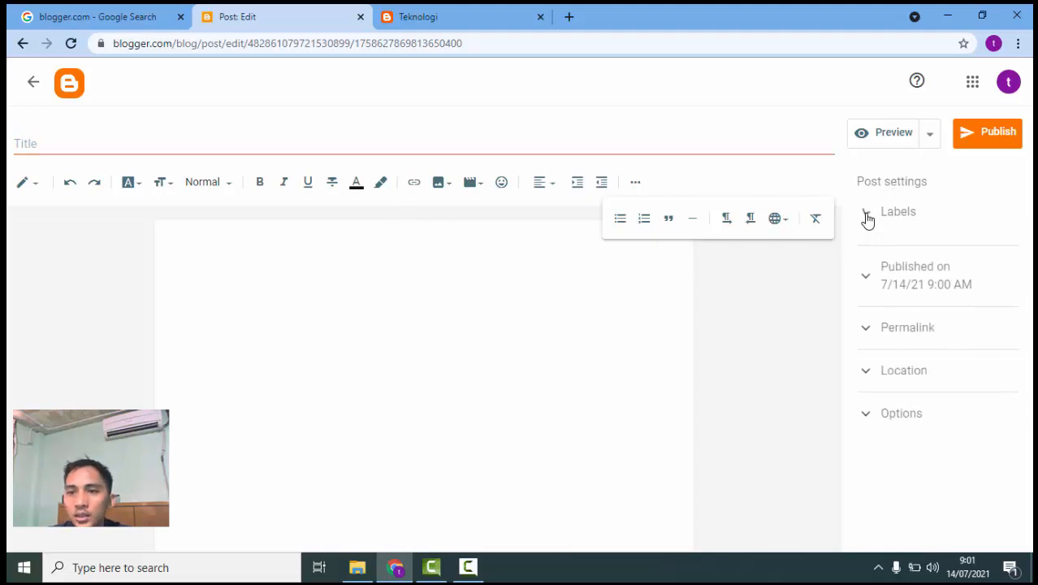
pyautogui.click(881, 251)
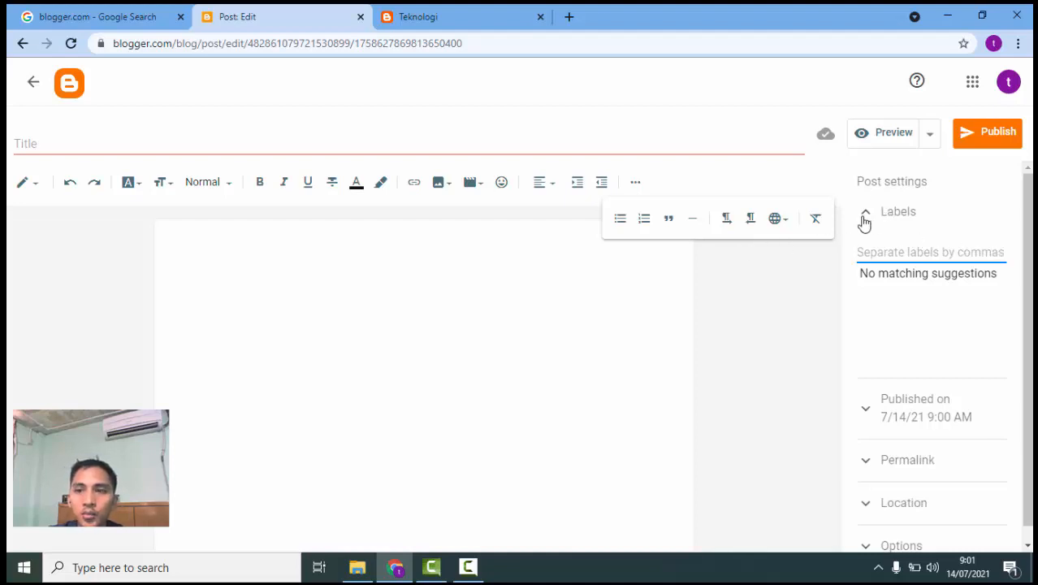
pyautogui.scroll(-1, 893, 394)
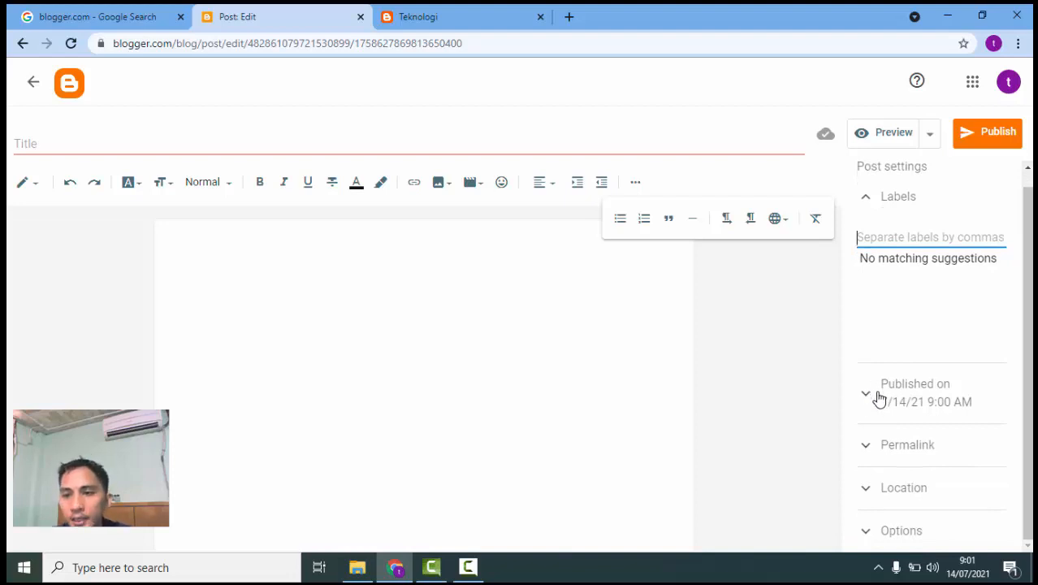
pyautogui.click(866, 490)
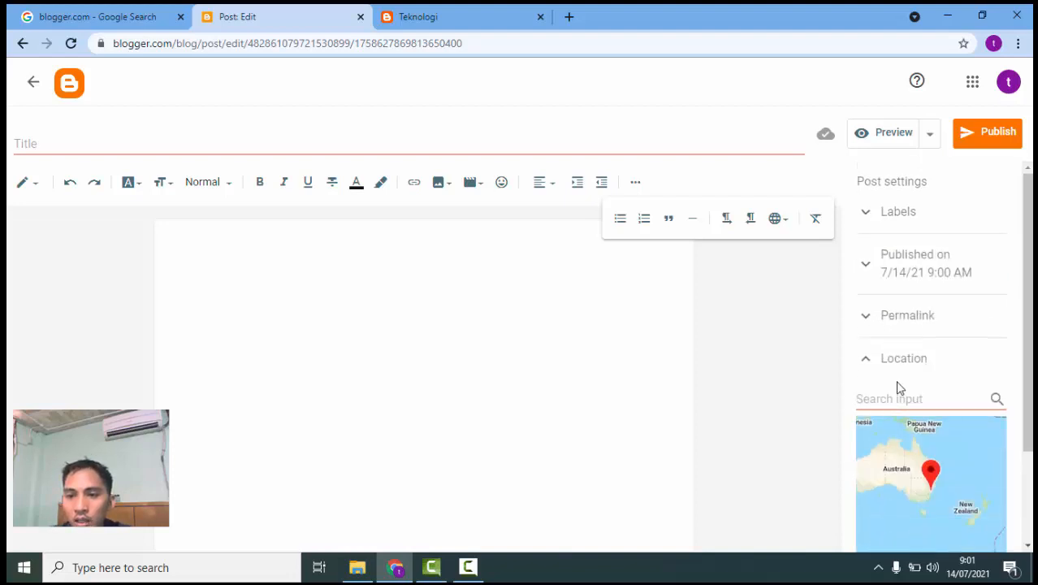
pyautogui.click(865, 363)
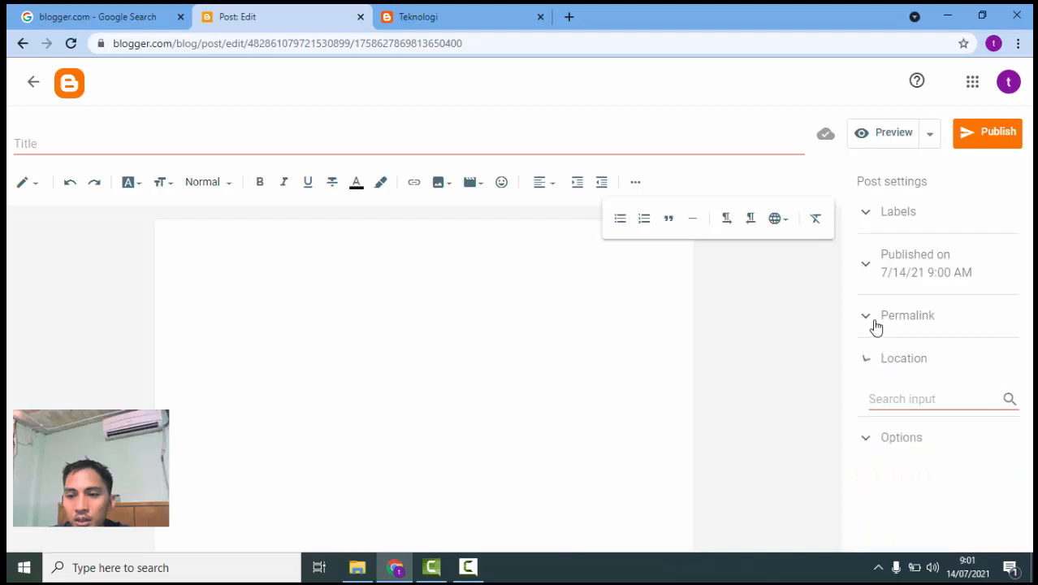
pyautogui.click(866, 319)
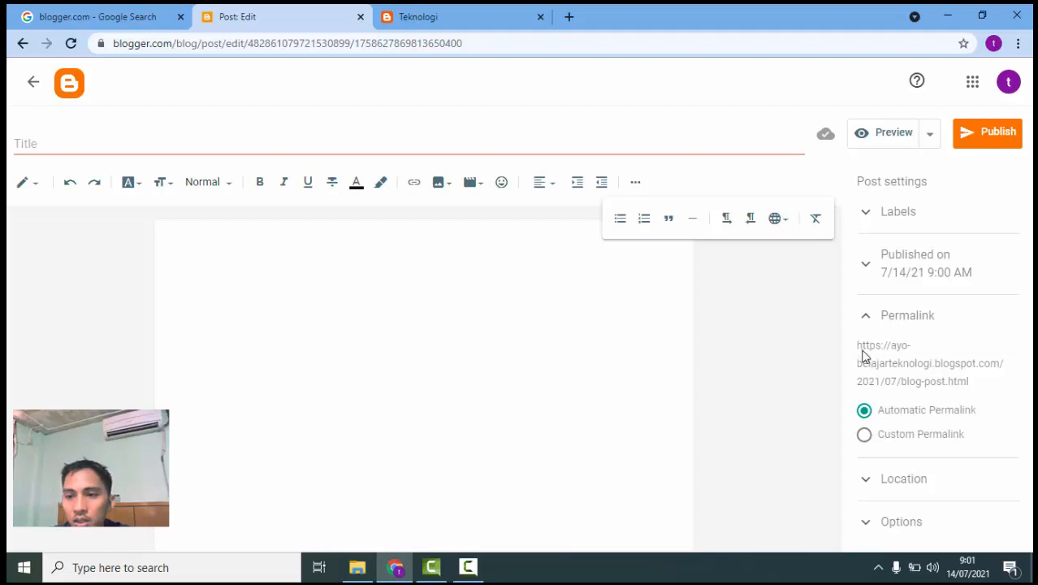
pyautogui.click(867, 322)
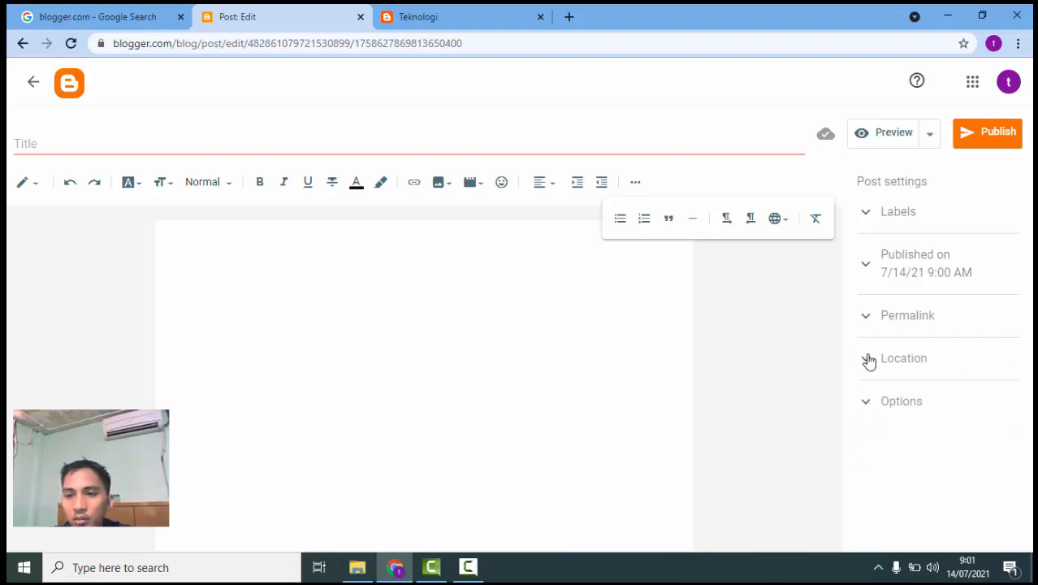
pyautogui.click(867, 405)
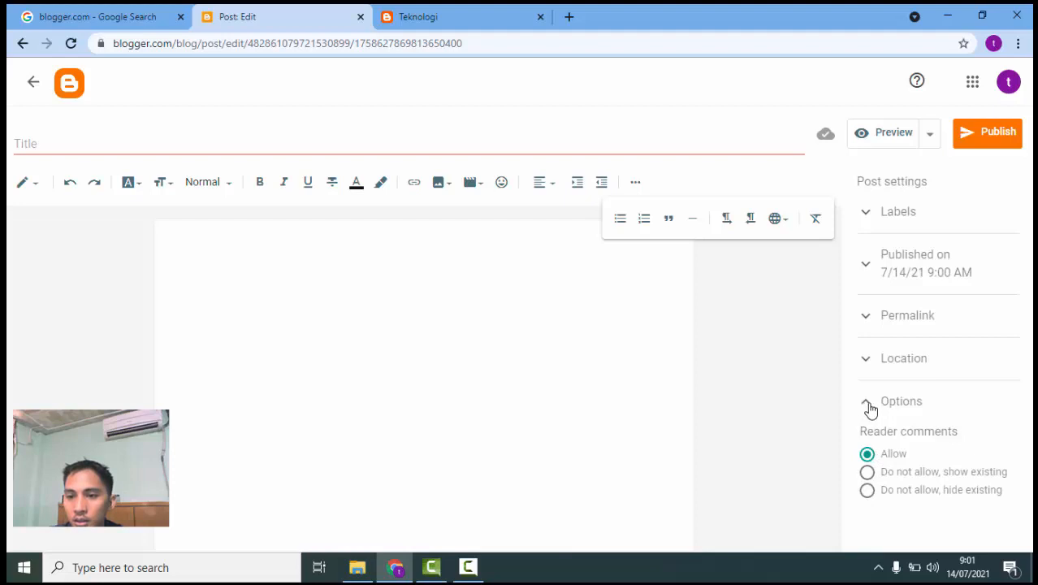
pyautogui.click(867, 405)
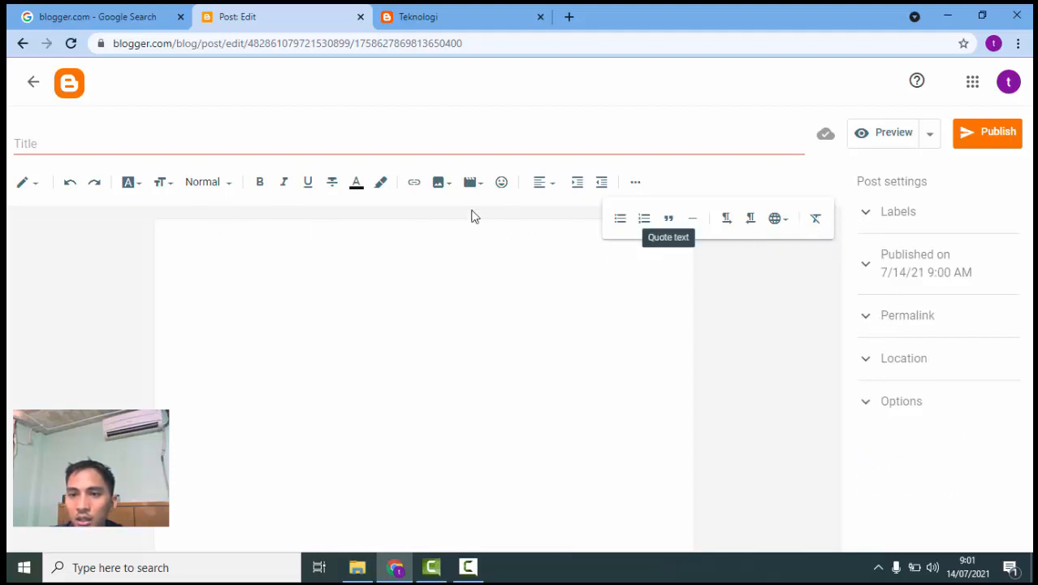
pyautogui.click(285, 183)
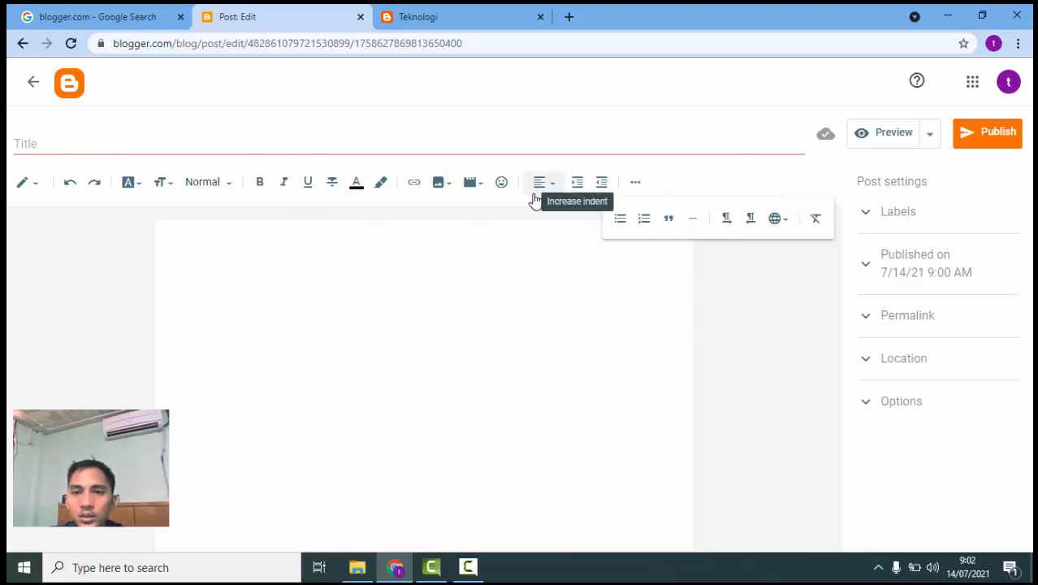
pyautogui.click(519, 252)
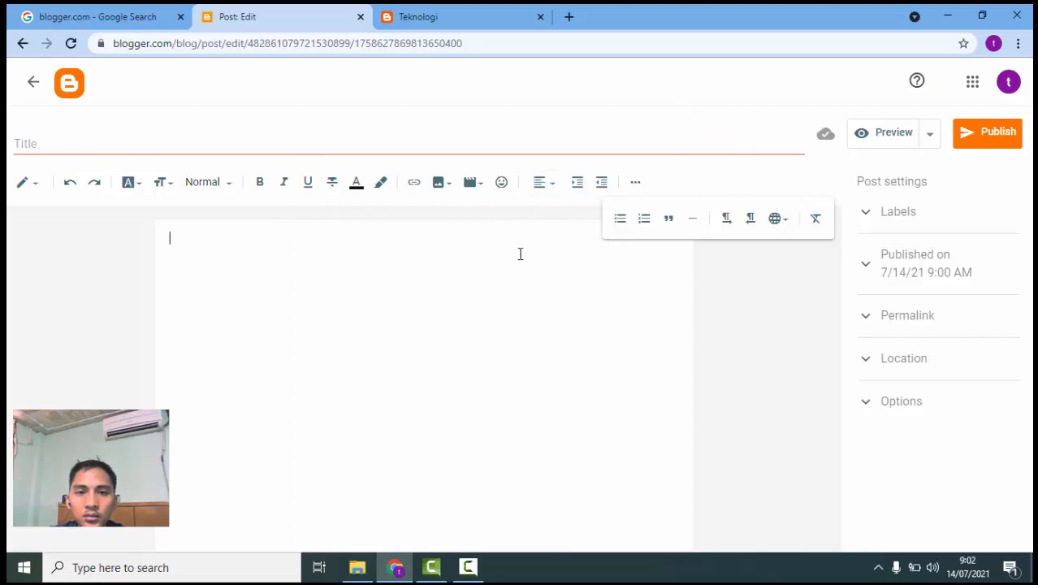